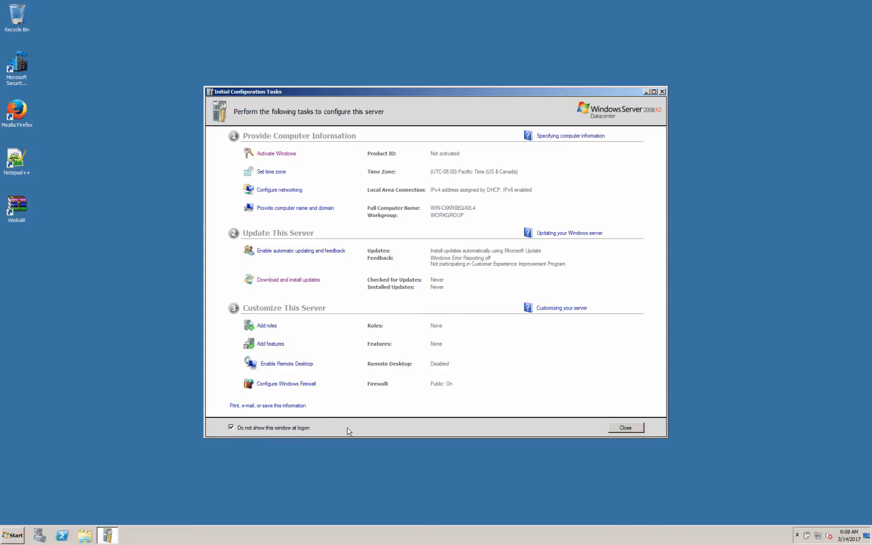
Allow the Initial Configuration Tasks window to appear at logon and shift the window slightly upward.
click(254, 427)
drag(361, 93, 354, 79)
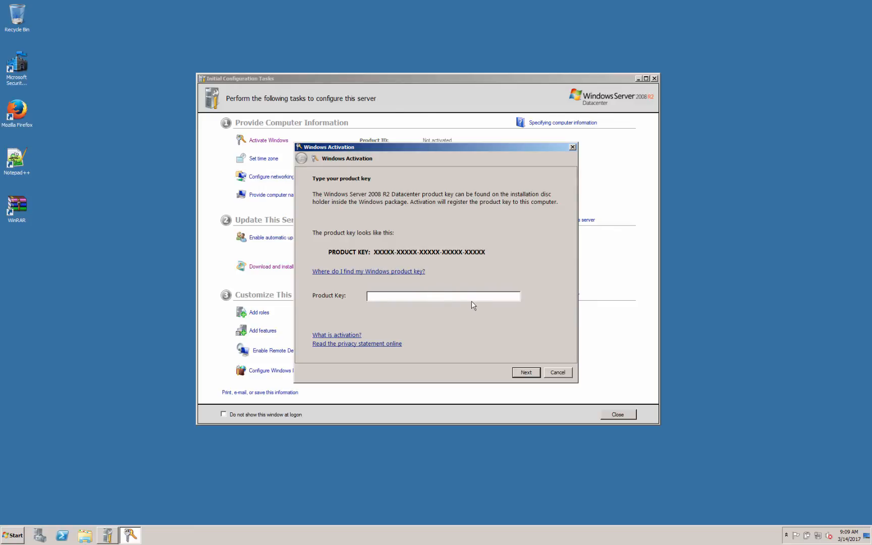
Try to activate Windows online by pasting the product key, and close the activation dialog.
key(ctrl+v)
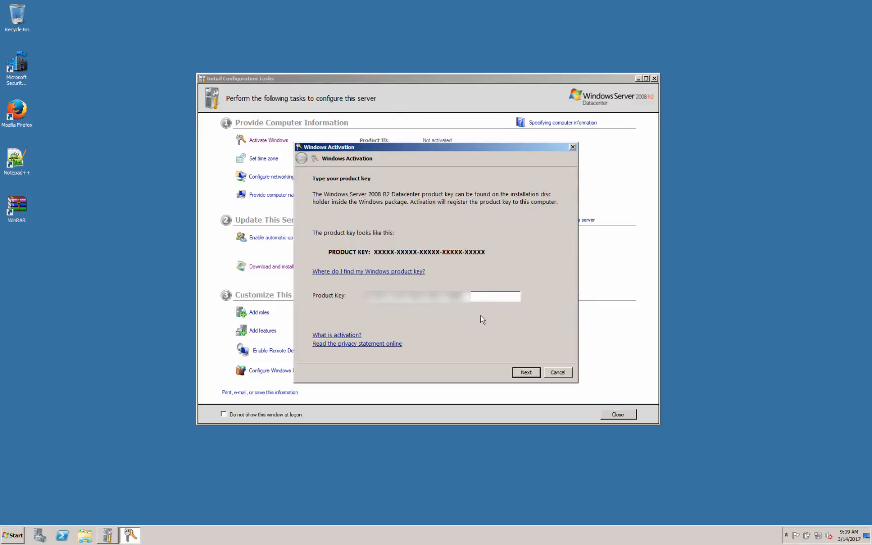
click(526, 372)
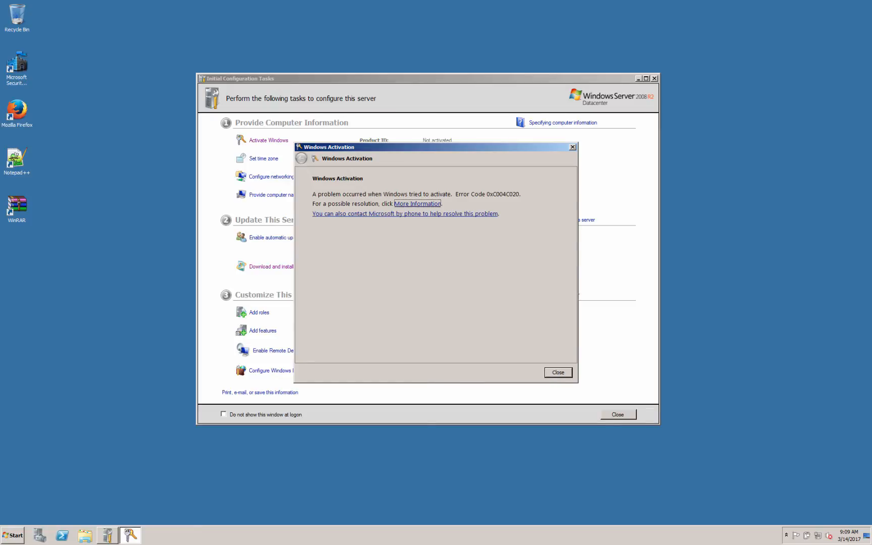
click(559, 373)
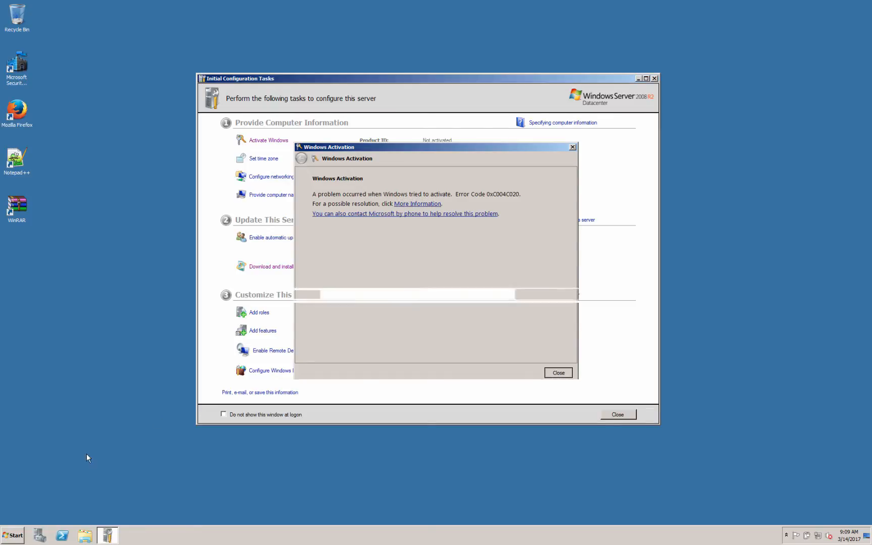
Open a Command Prompt and run slui 4 to start Windows activation by phone.
click(15, 531)
text(cmd)
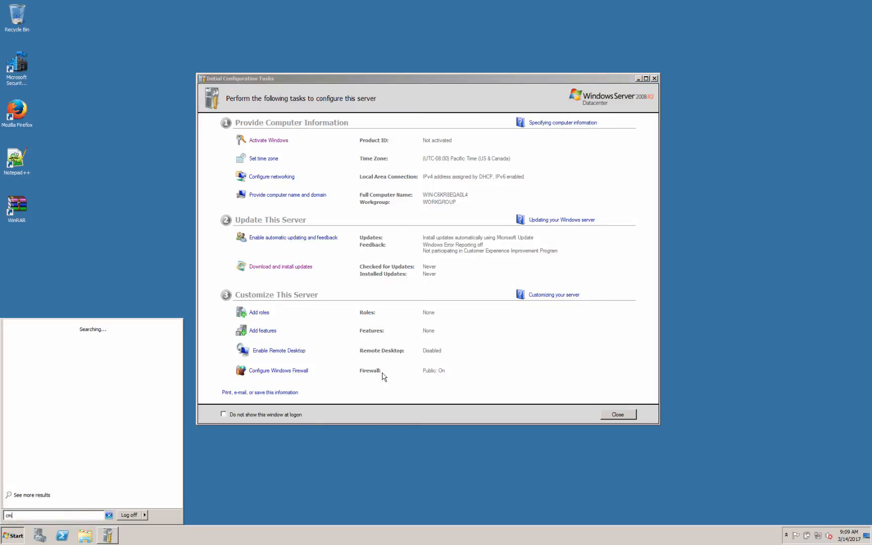
key(Return)
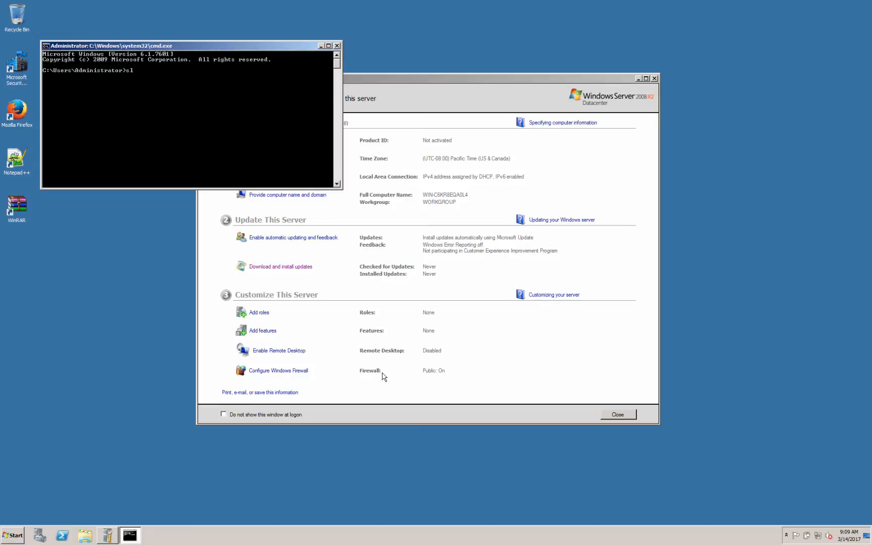
text(slui 4)
key(Return)
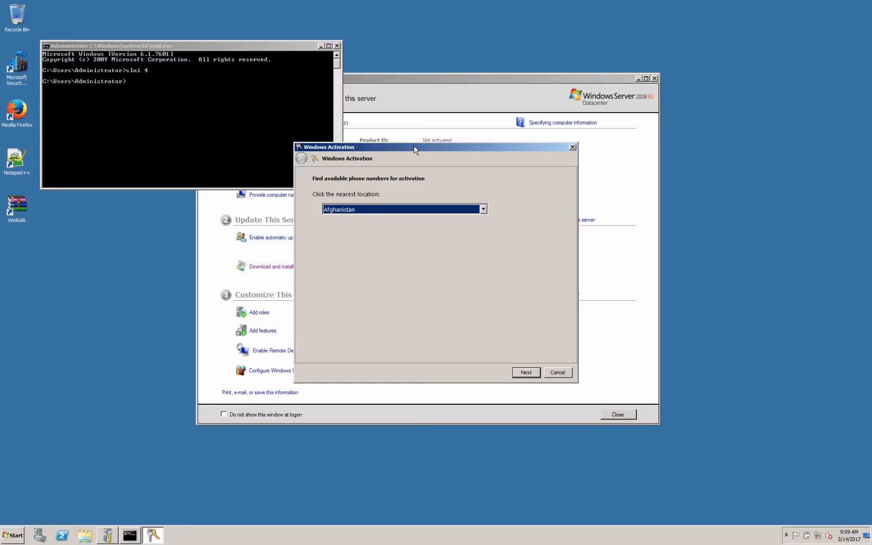
Choose United States as the nearest location for phone activation and continue to the installation ID page.
drag(415, 146, 411, 81)
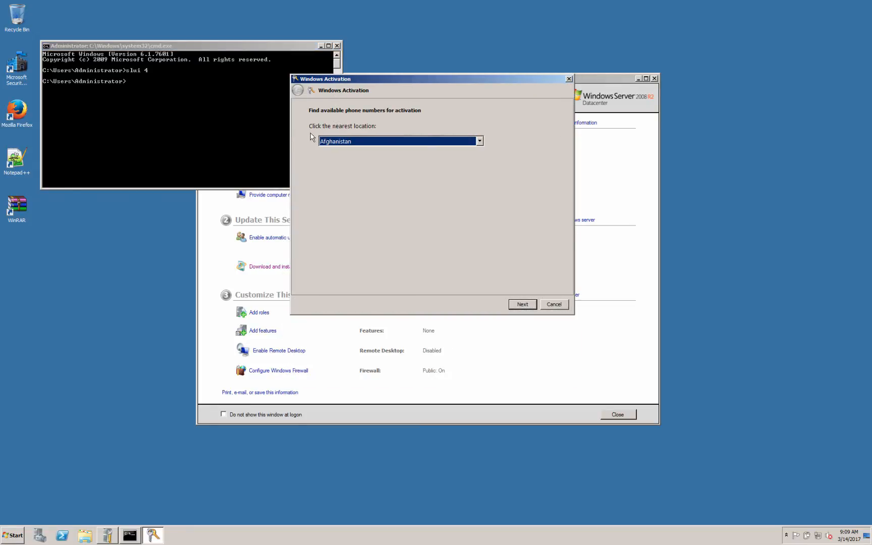
click(359, 142)
scroll(356, 174, down, 20)
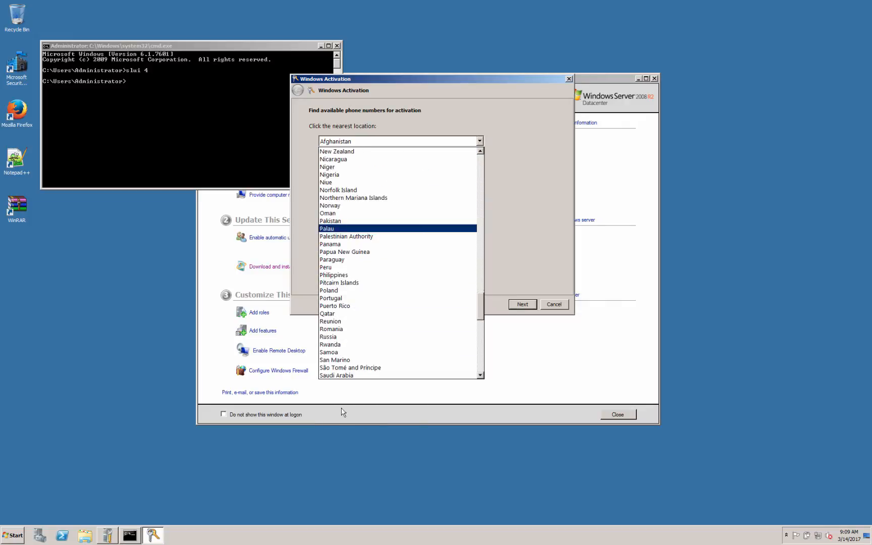
scroll(355, 364, up, 17)
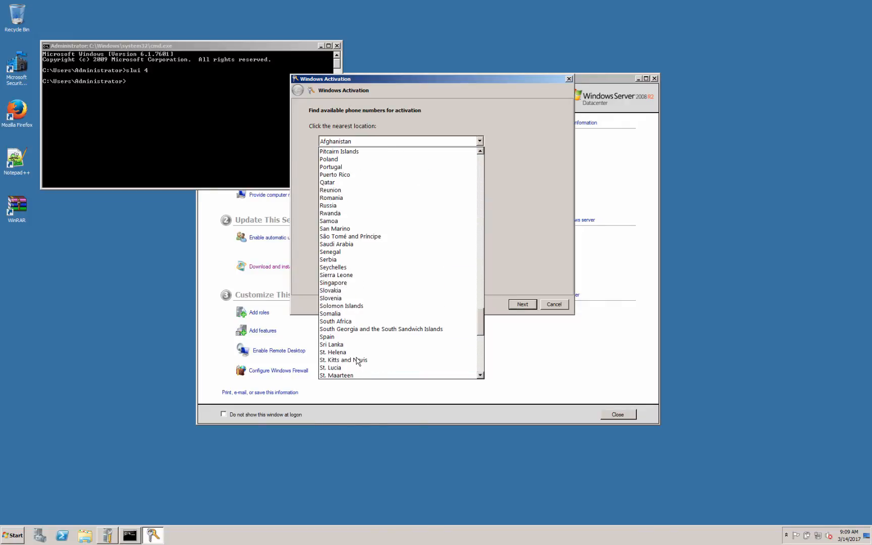
scroll(358, 354, up, 1)
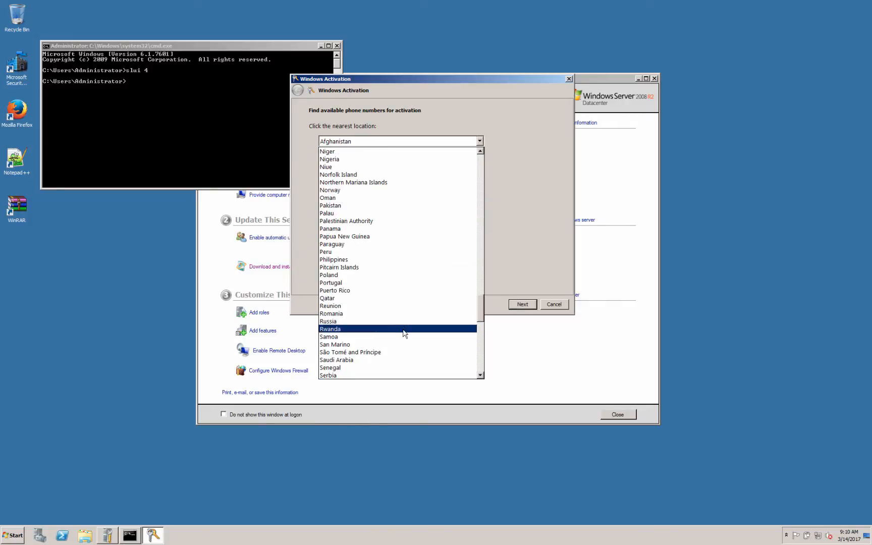
text(un)
key(Down)
key(Up)
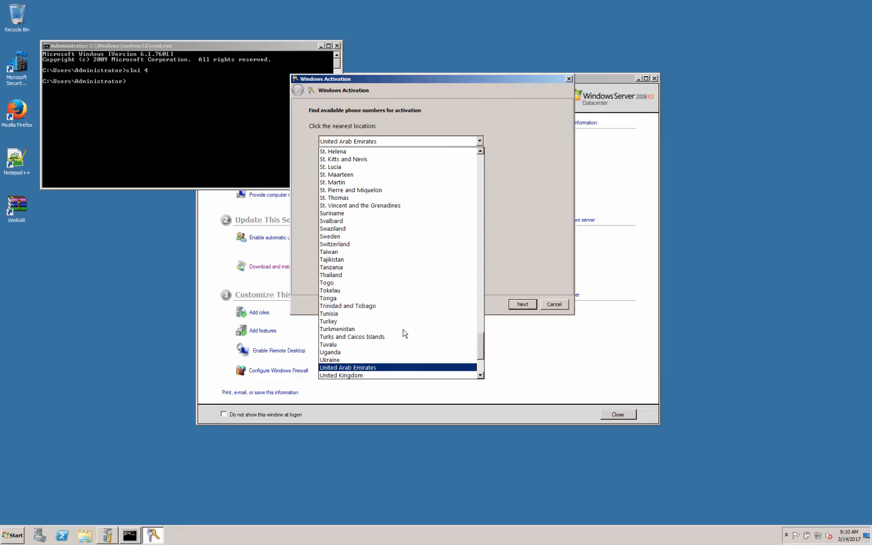
key(Down)
key(Down)
key(Down)
key(Down)
key(Up)
key(Up)
key(Return)
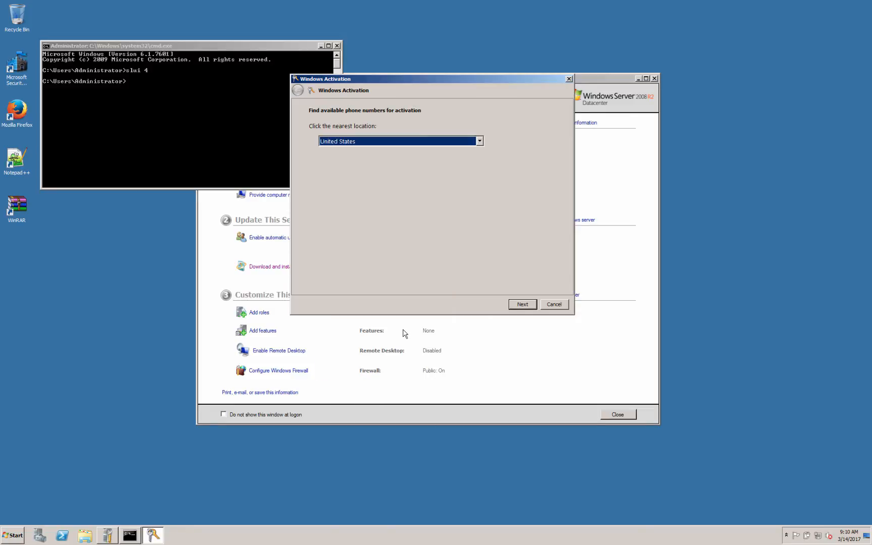
click(523, 305)
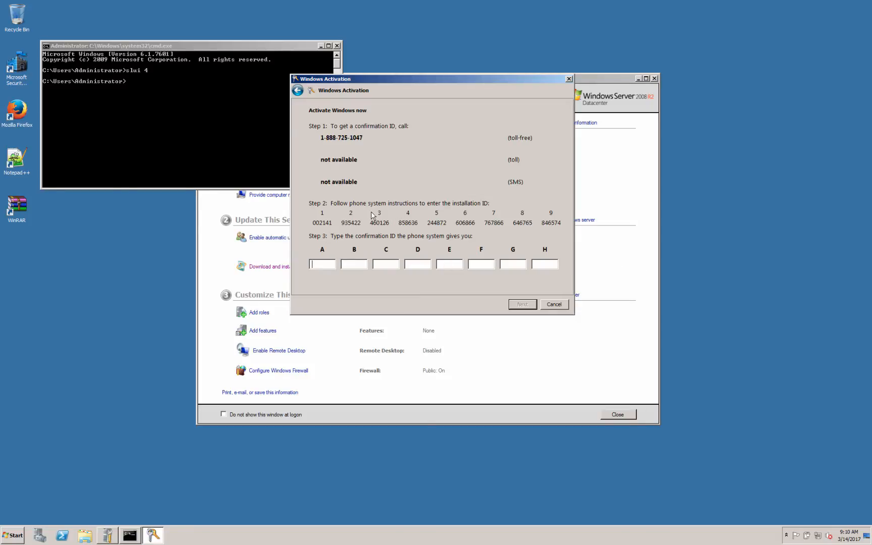
Close the finished Windows Activation dialog and bring the Initial Configuration Tasks window to the front.
mouse_move(402, 4)
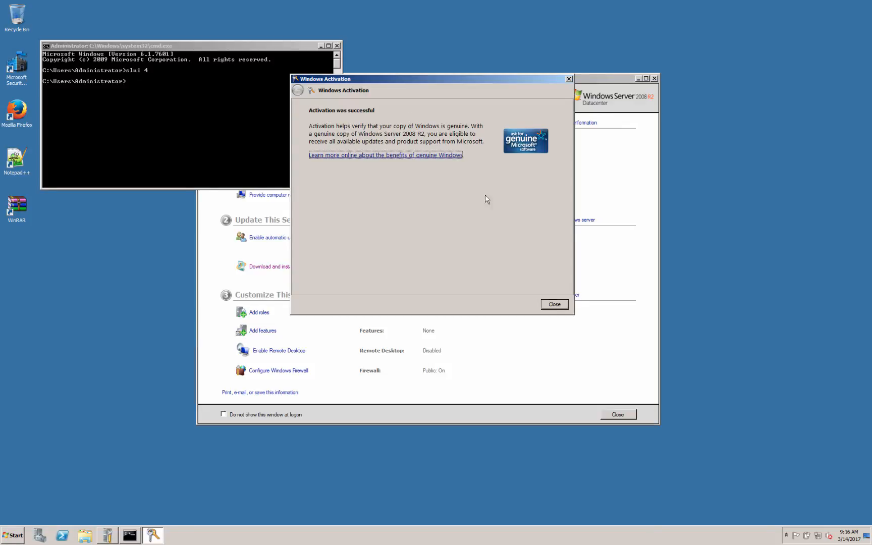
click(564, 306)
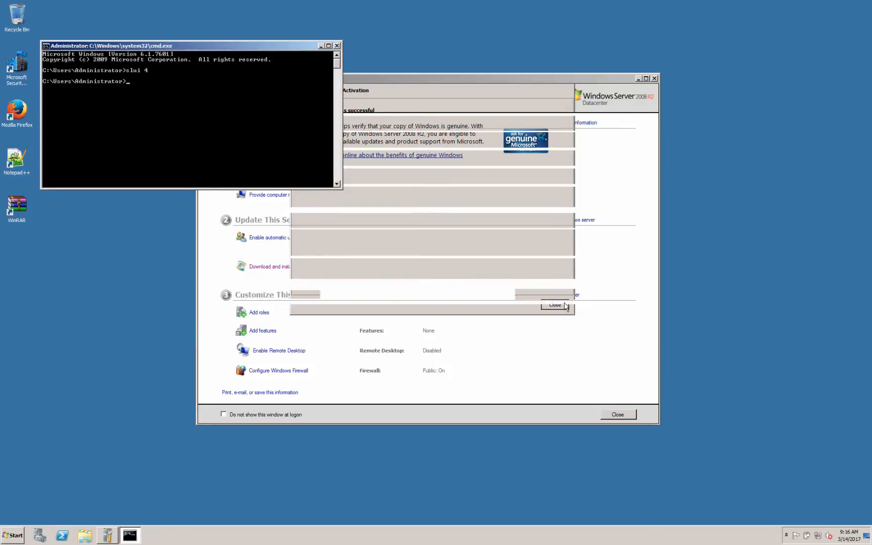
click(565, 173)
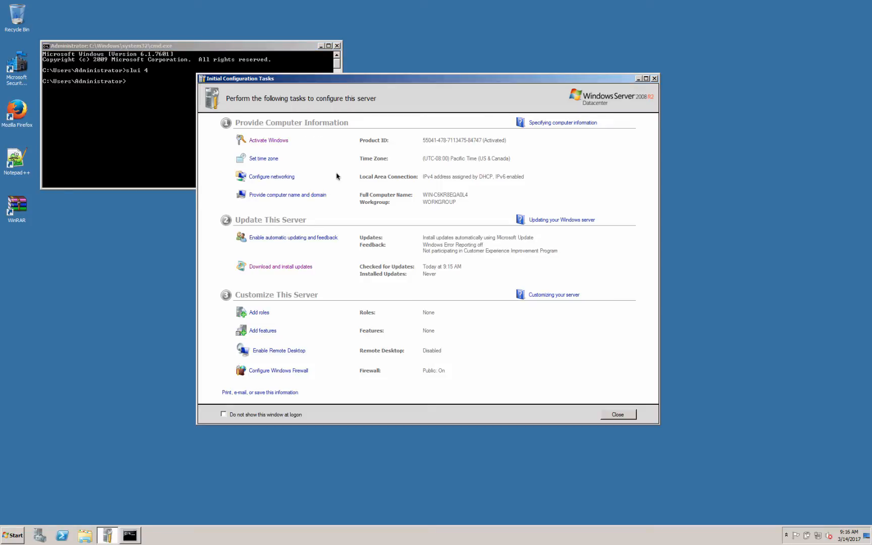
Set the server's time zone to (UTC-05:00) Eastern Time (US & Canada).
click(272, 159)
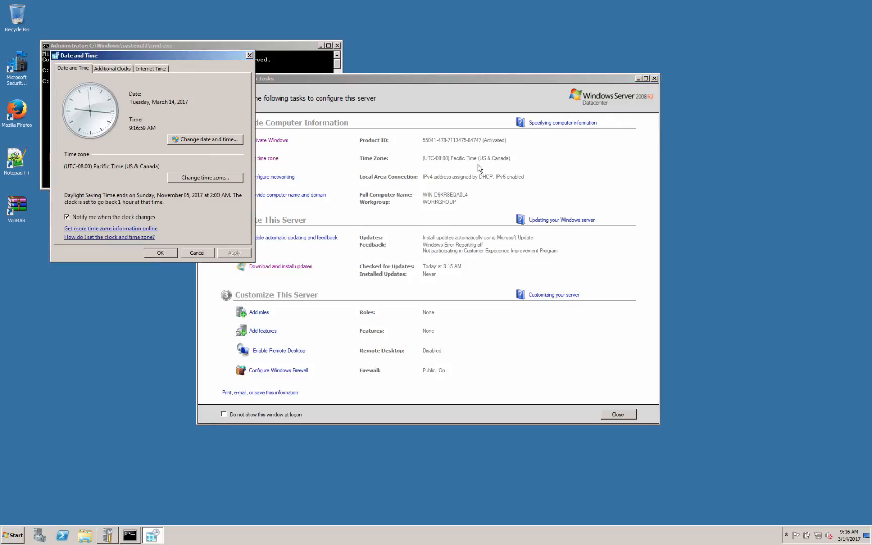
click(203, 177)
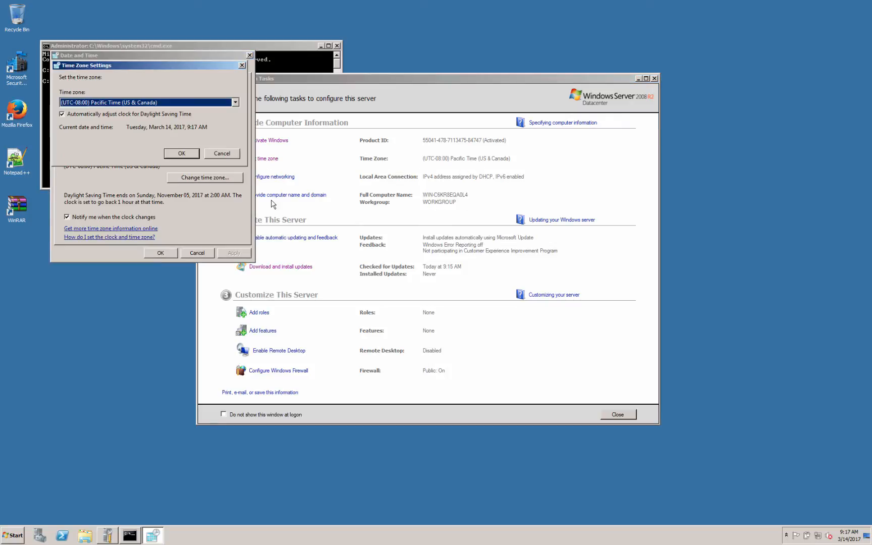
click(147, 103)
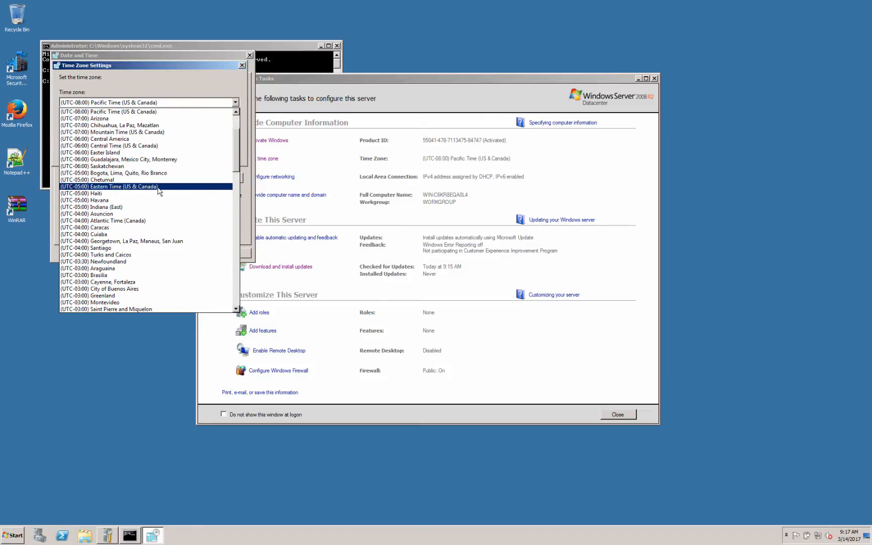
click(158, 187)
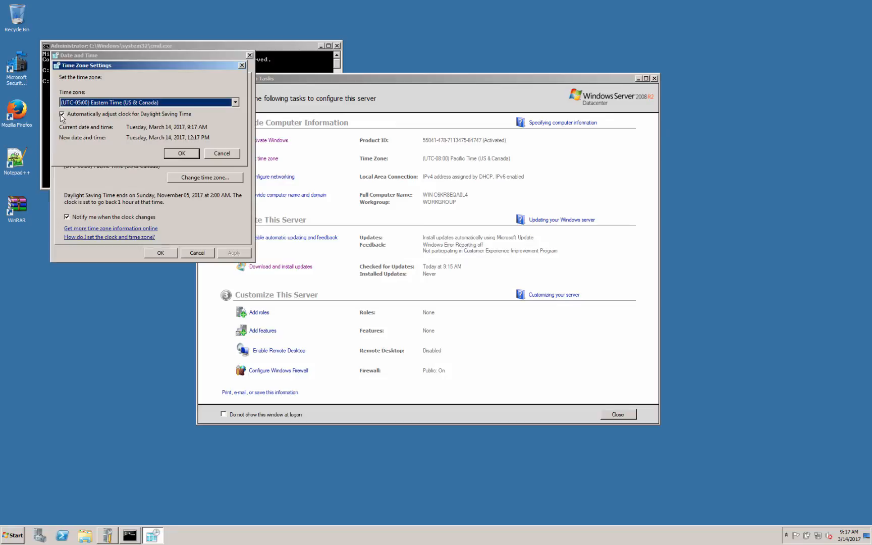
click(182, 155)
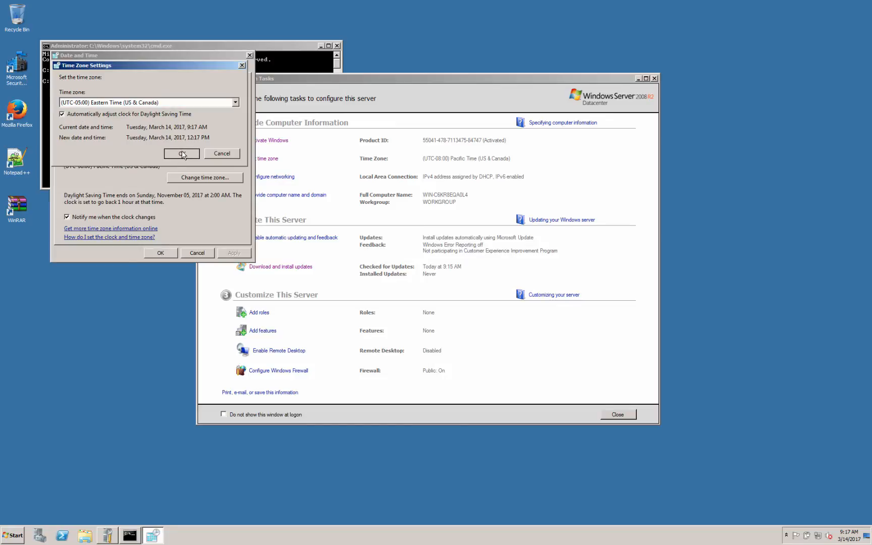
click(171, 254)
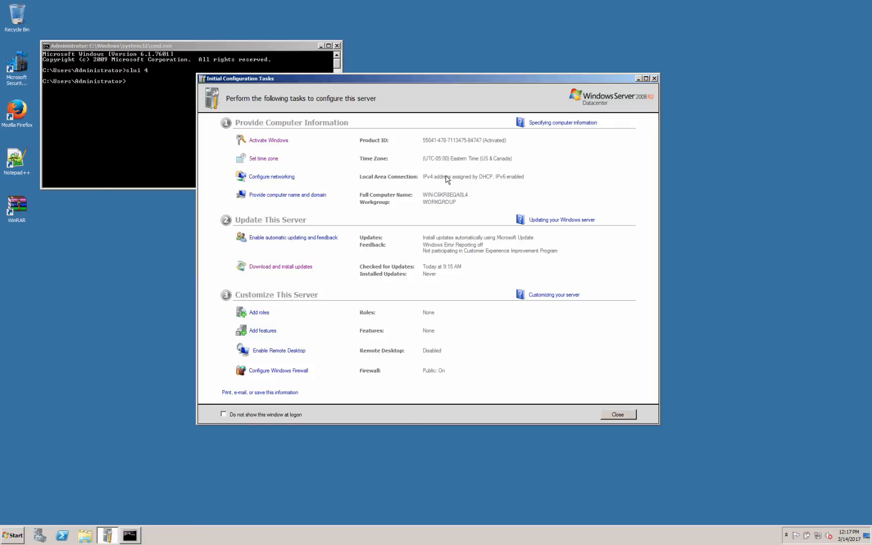
Replace the computer name with canance-server in the computer name and domain settings.
click(304, 196)
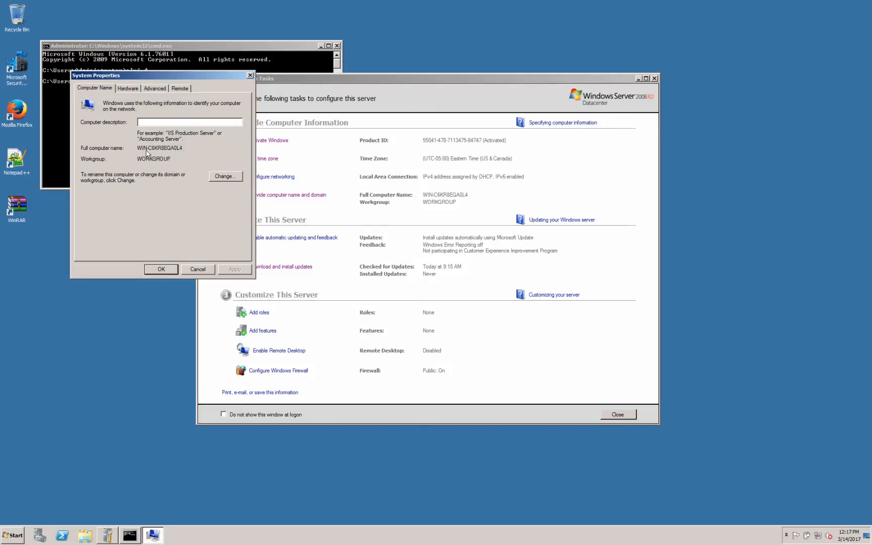
click(231, 178)
drag(147, 137, 80, 137)
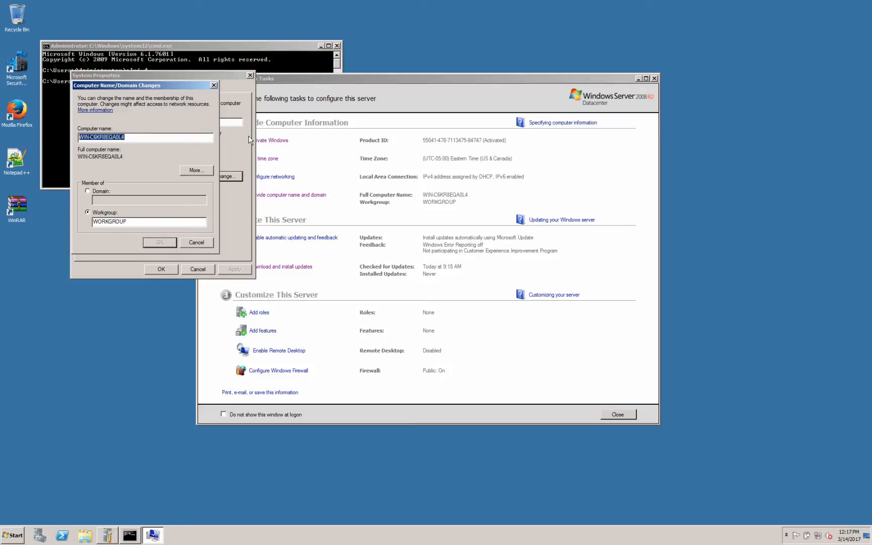
key(BackSpace)
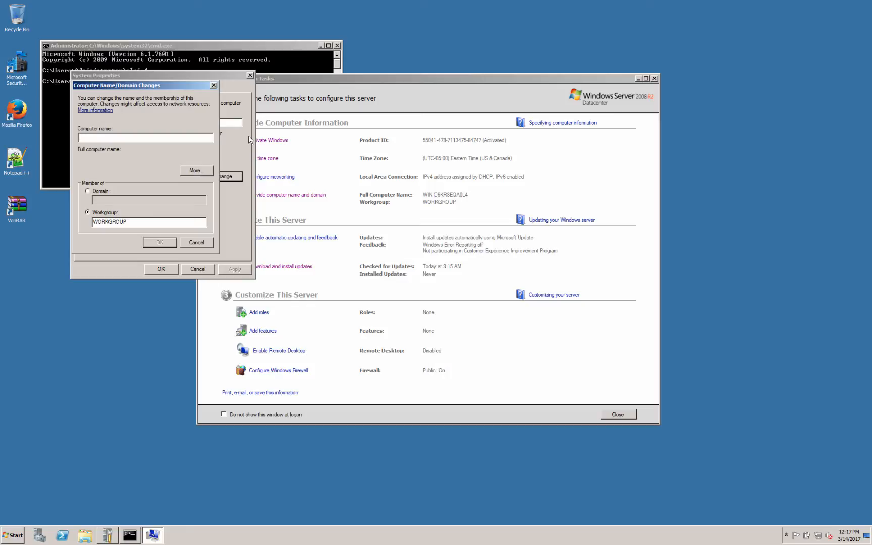
text(canance-server)
Set the workgroup to COASTAL, apply the name and workgroup changes, and postpone the restart.
drag(146, 223, 58, 217)
text(COASTAL)
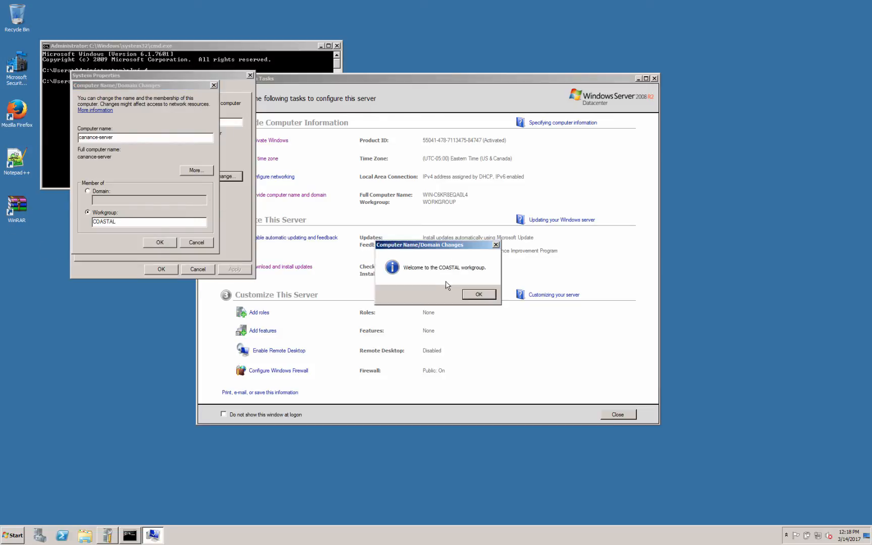
click(484, 294)
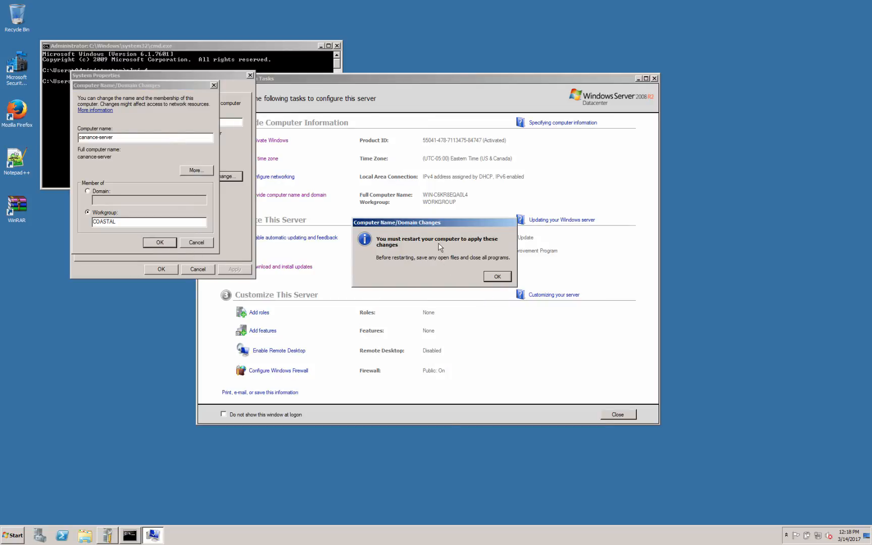
click(497, 276)
click(166, 269)
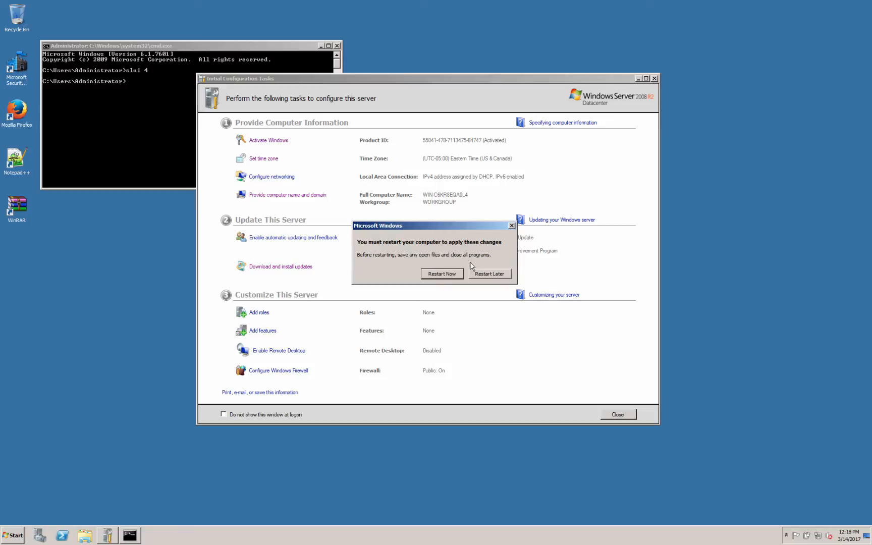
click(490, 274)
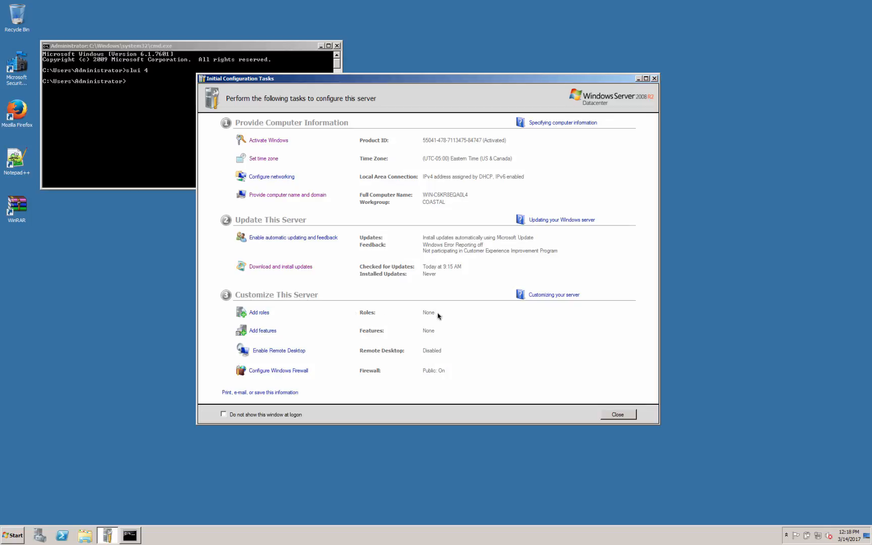
Enable Windows automatic updating and feedback for the server.
click(302, 238)
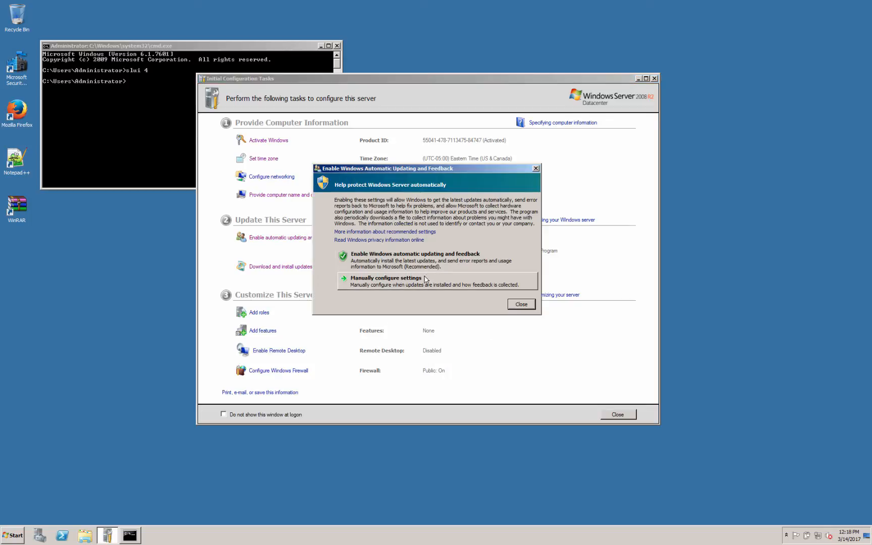
click(392, 261)
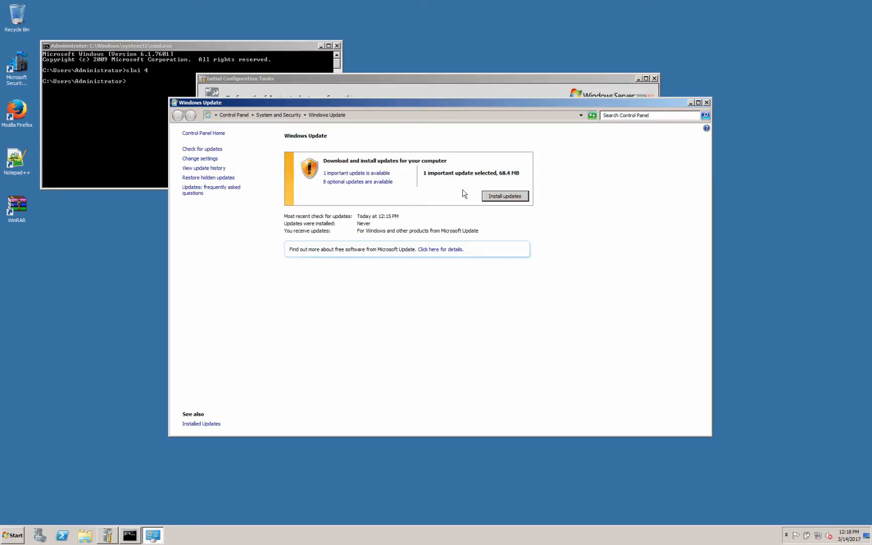
Install the selected important Windows update and restart the server to finish the installation.
click(495, 196)
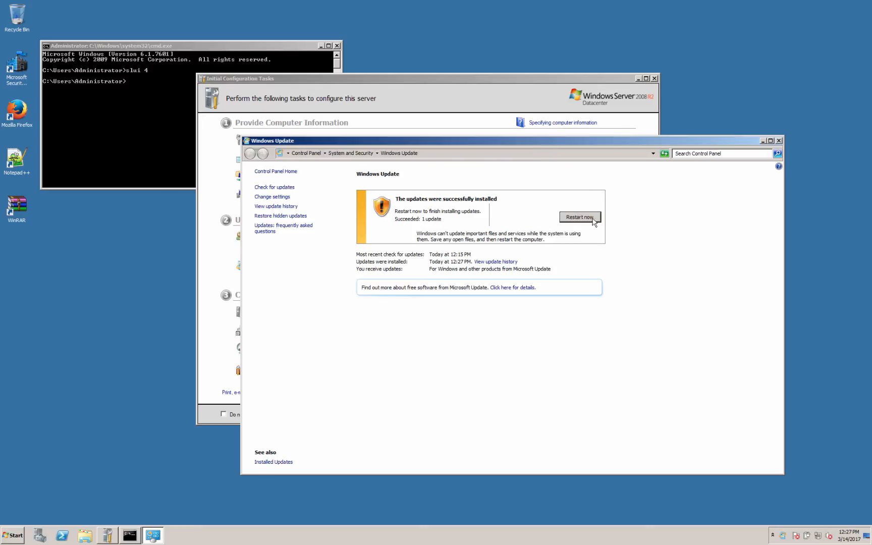
click(576, 218)
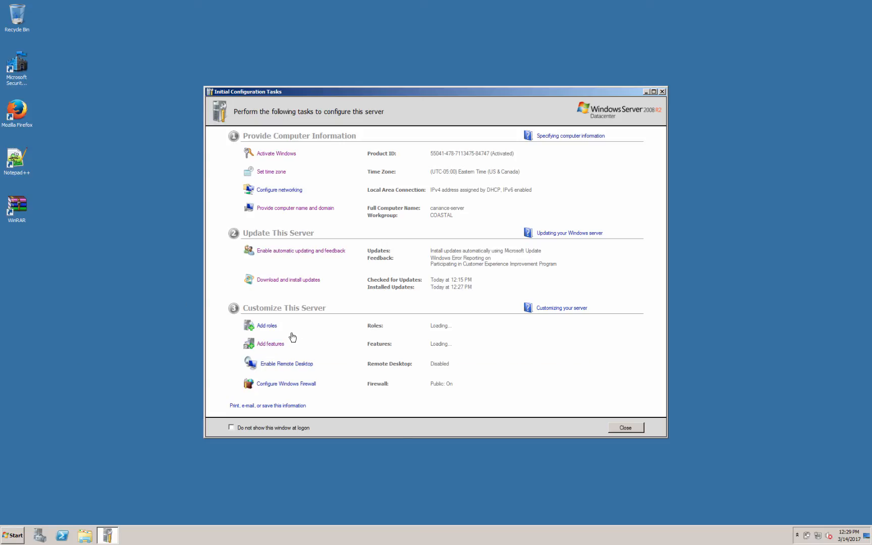
Add the Telnet Client feature to the server, run its installation, and close the finished wizard.
click(270, 345)
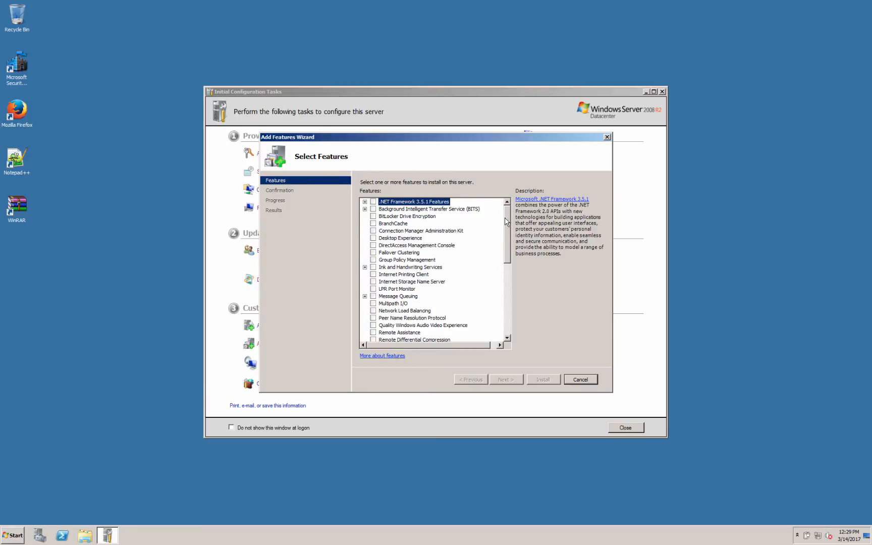
drag(507, 222, 506, 283)
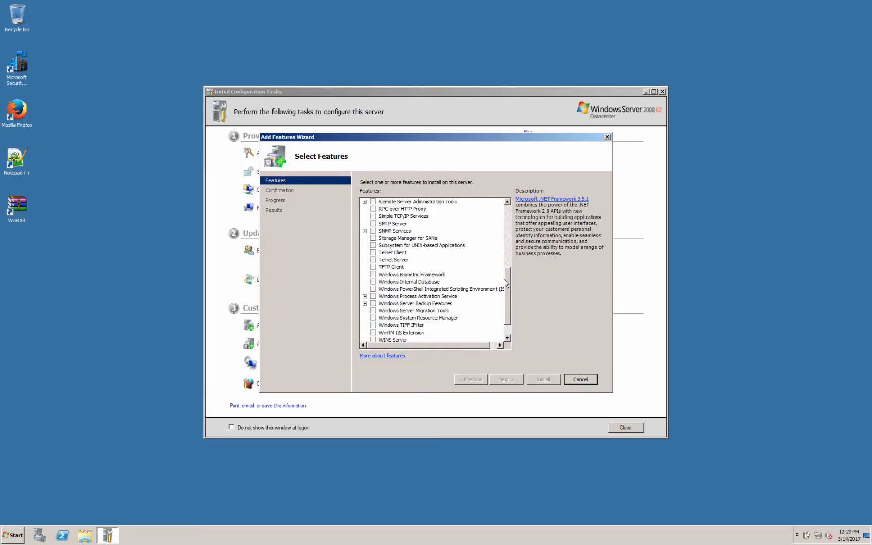
click(389, 252)
click(373, 252)
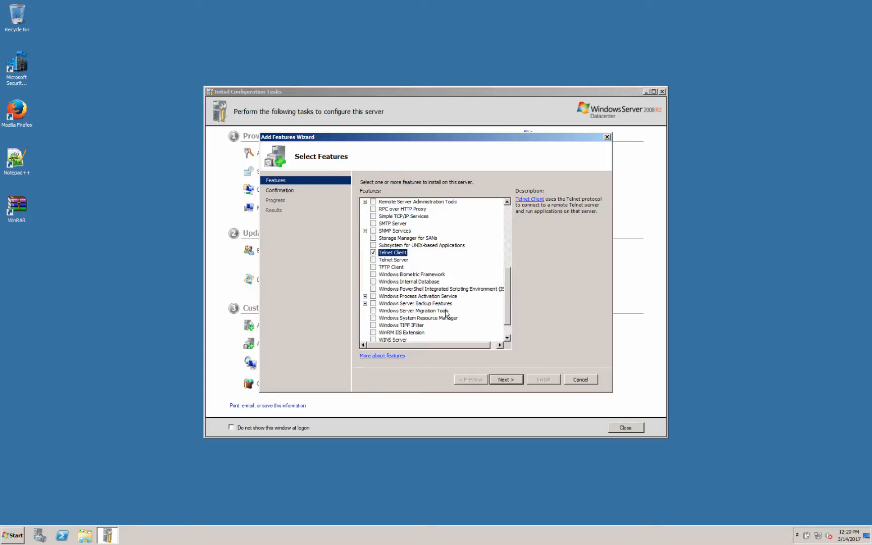
click(504, 379)
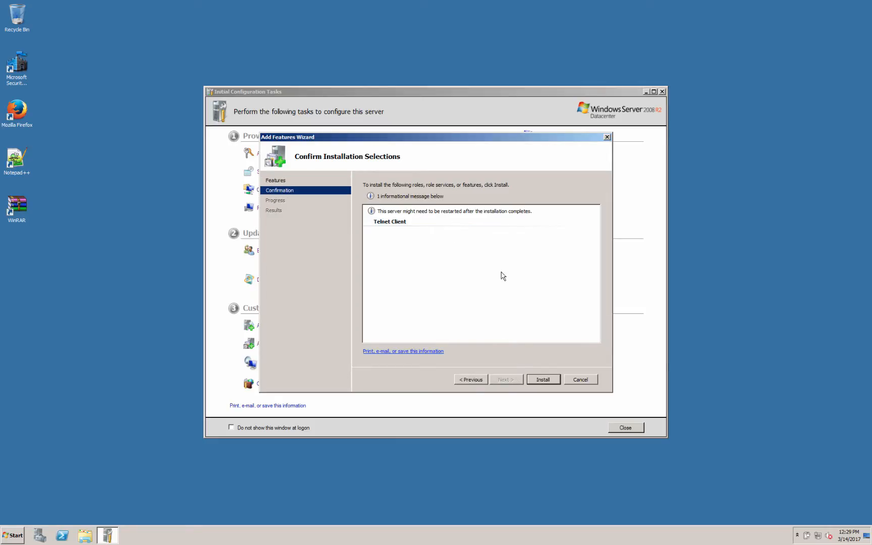
click(542, 382)
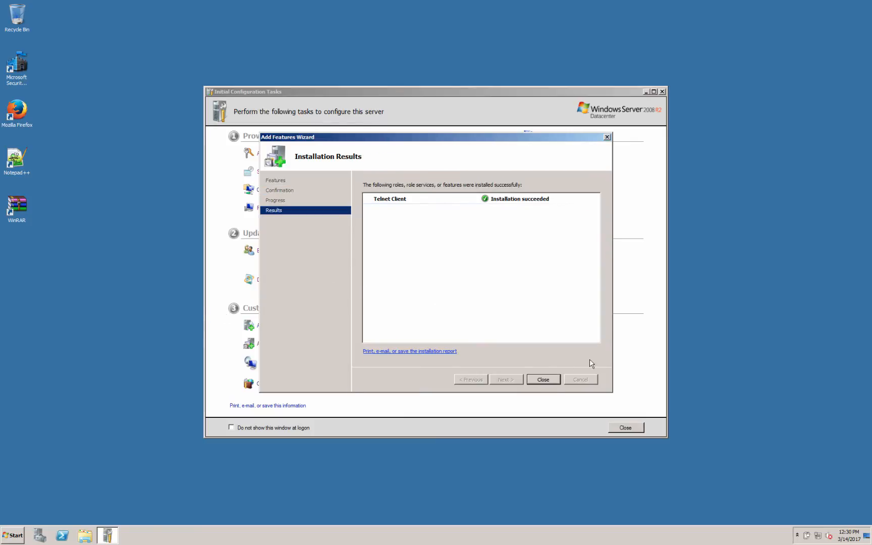
click(544, 379)
click(135, 258)
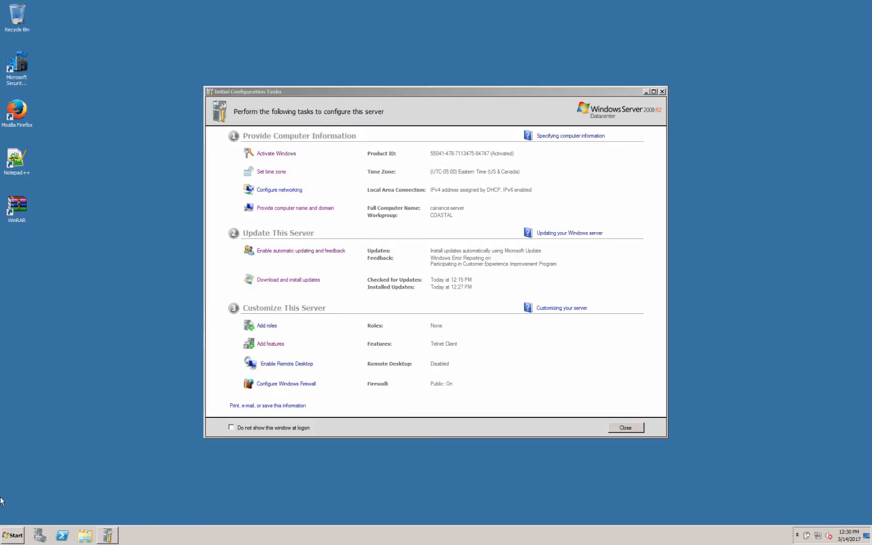
Open a Command Prompt window and start a telnet connection to google.com on port 80.
click(16, 538)
click(50, 331)
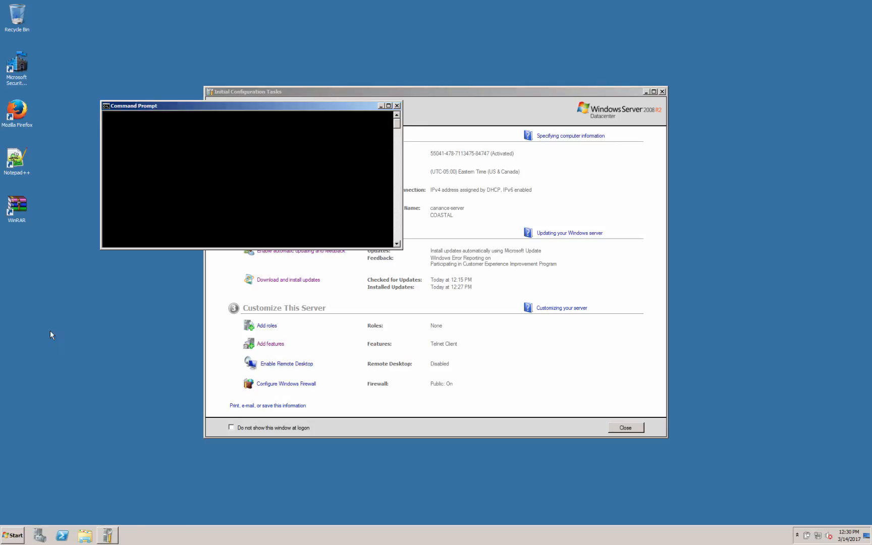
drag(196, 107, 243, 145)
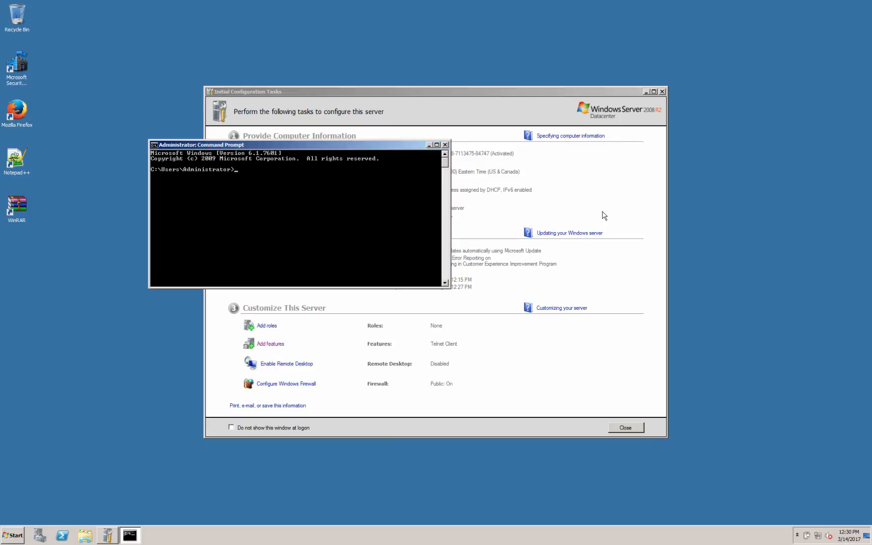
text(telnet )
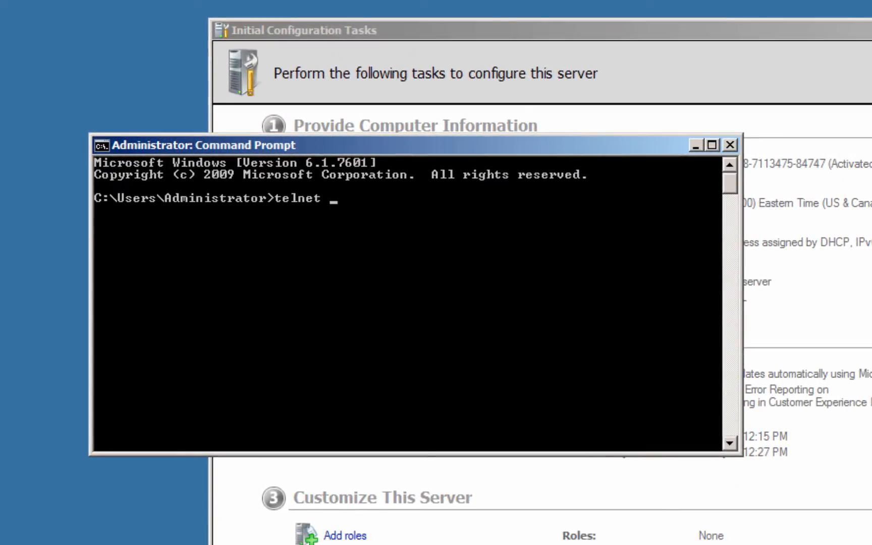
text(google.com 80)
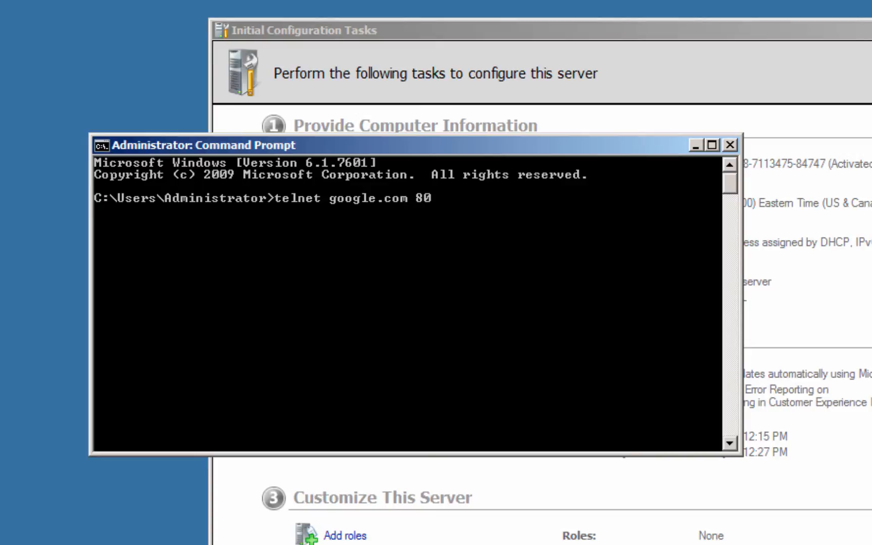
key(Return)
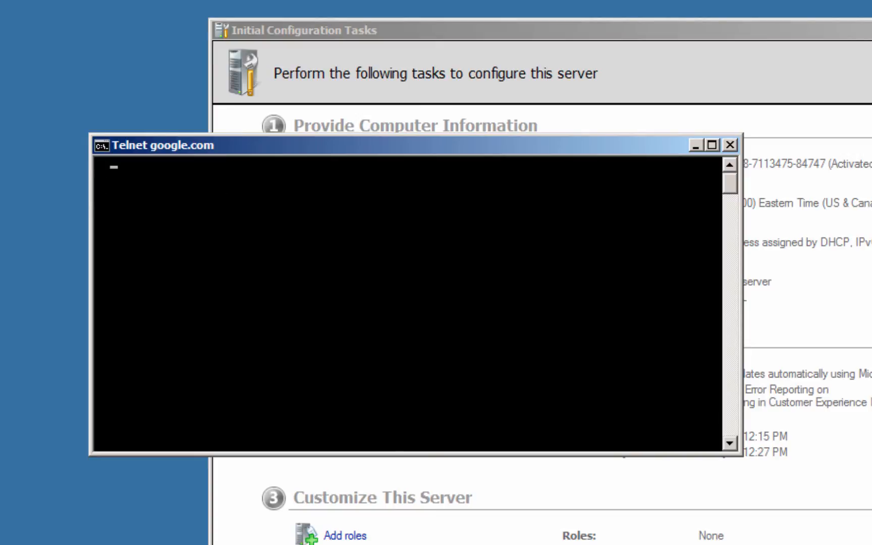
Send a GET / request over the telnet connection and look through the returned response in an enlarged window.
text(GET /)
key(Return)
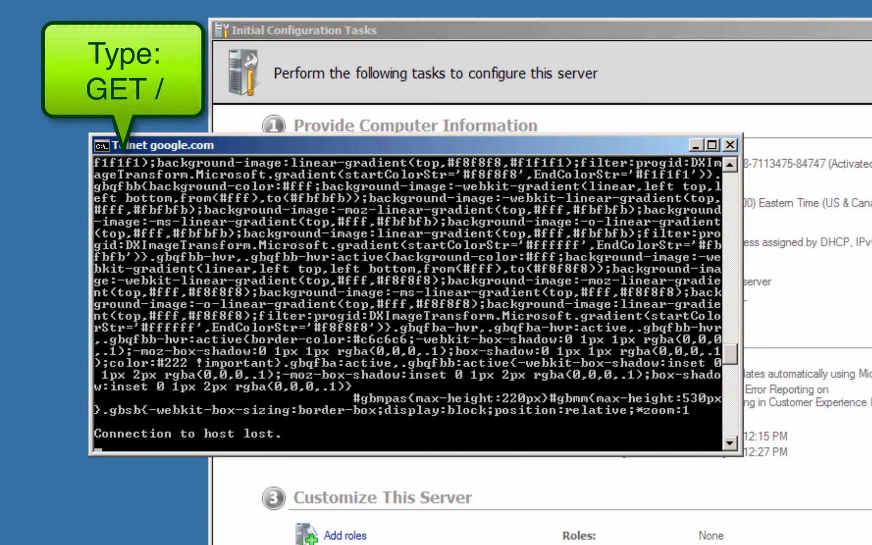
double_click(643, 147)
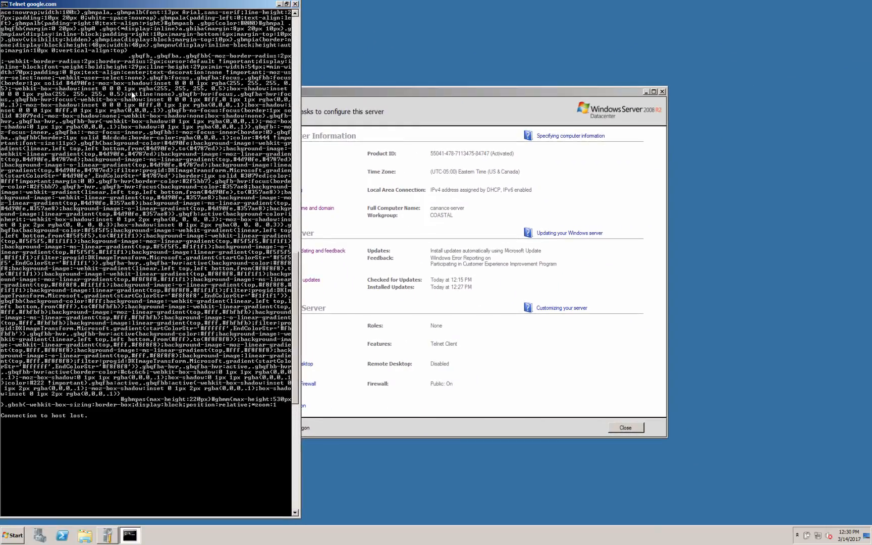
scroll(131, 90, up, 20)
scroll(130, 90, up, 12)
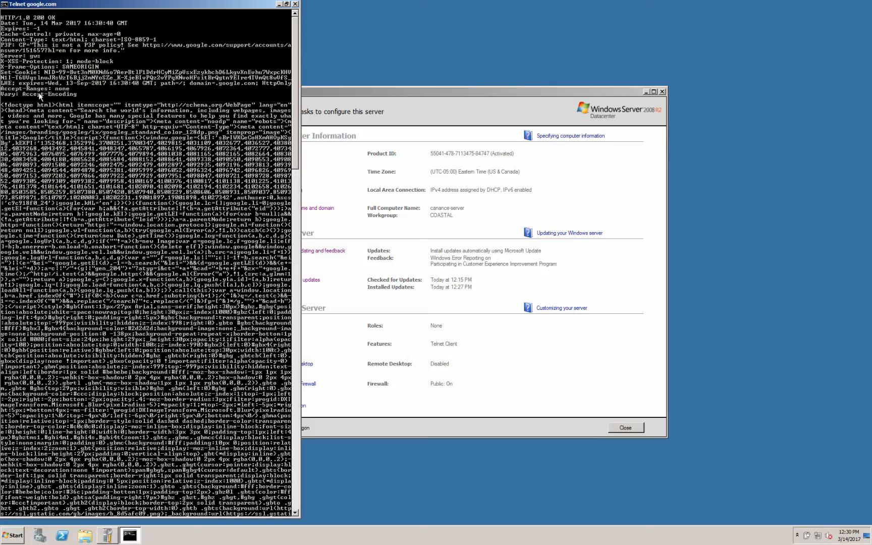
scroll(121, 262, down, 20)
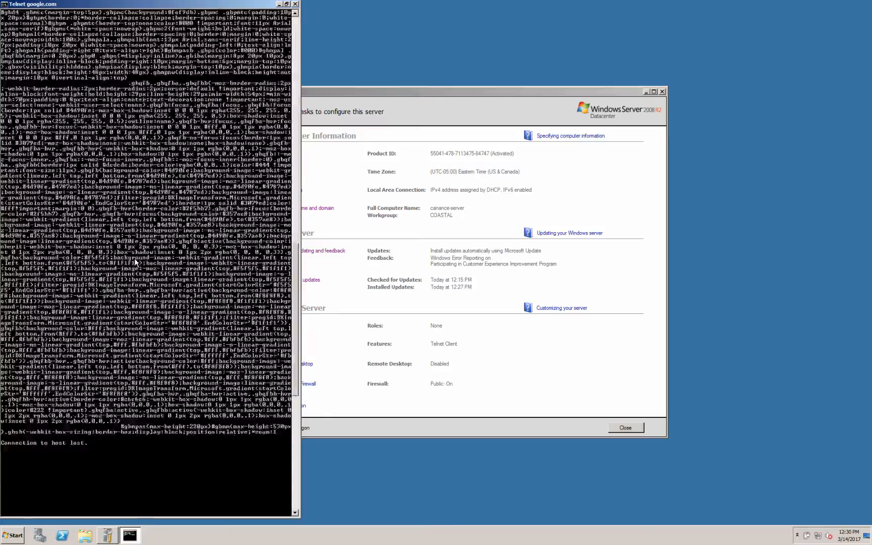
Leave the telnet session and exit the Command Prompt.
key(Return)
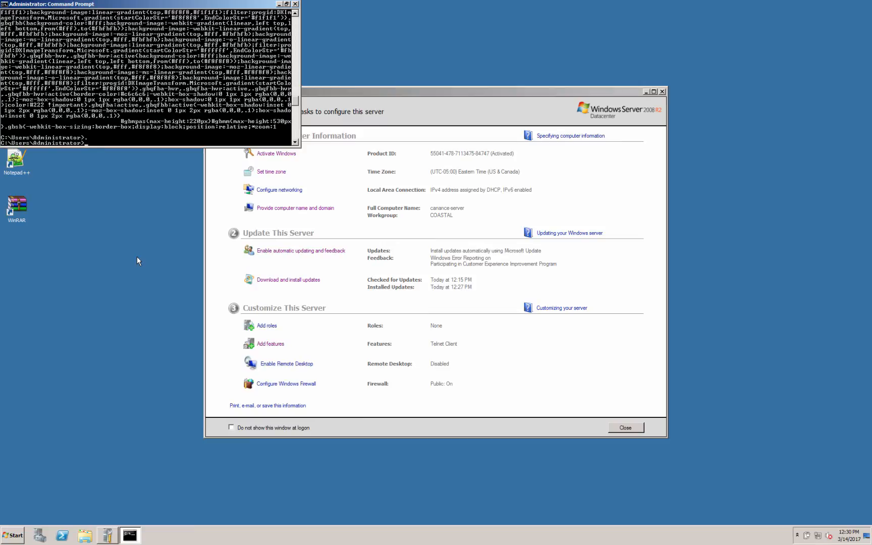
text(exit)
key(Return)
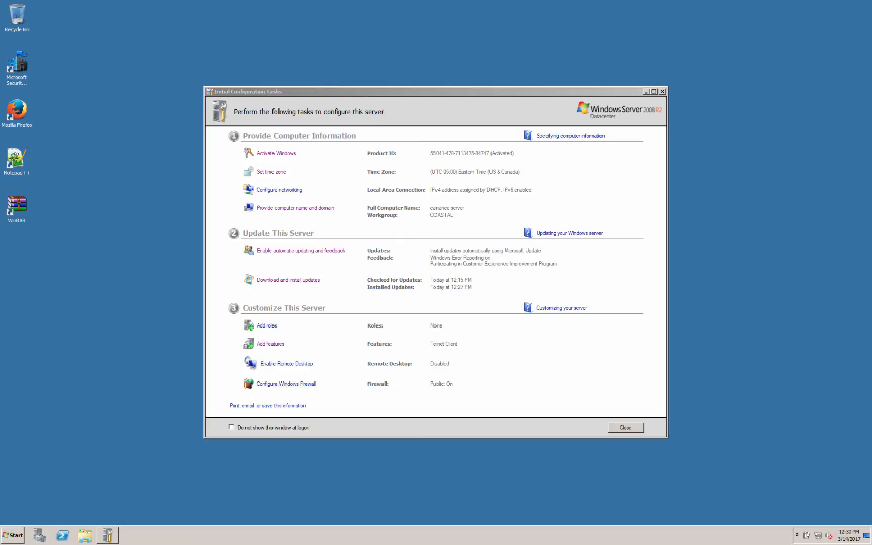
Enable Remote Desktop only for computers using Network Level Authentication, accept the firewall exception, and apply the setting.
click(305, 363)
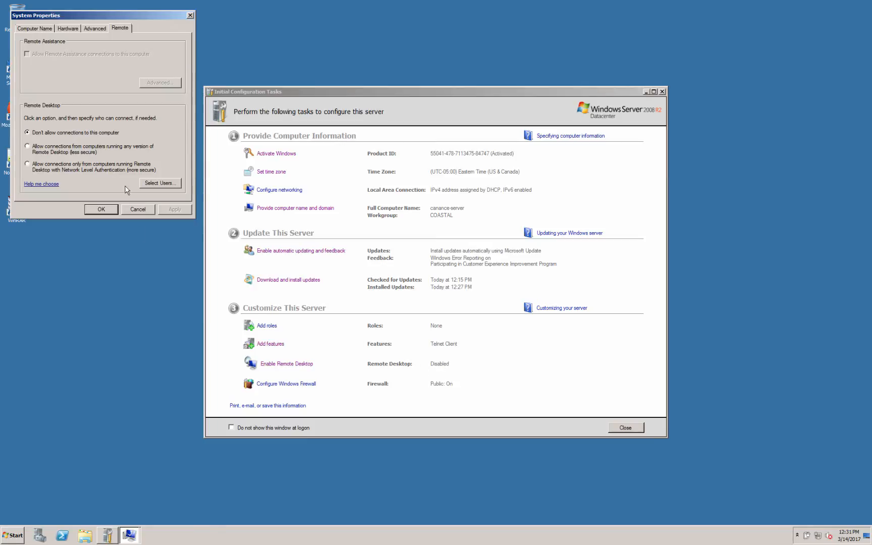
click(48, 167)
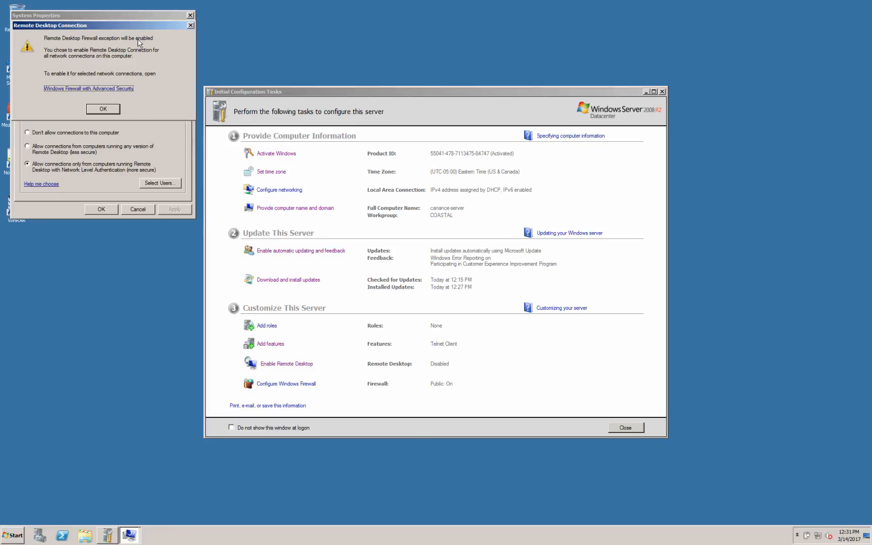
click(102, 111)
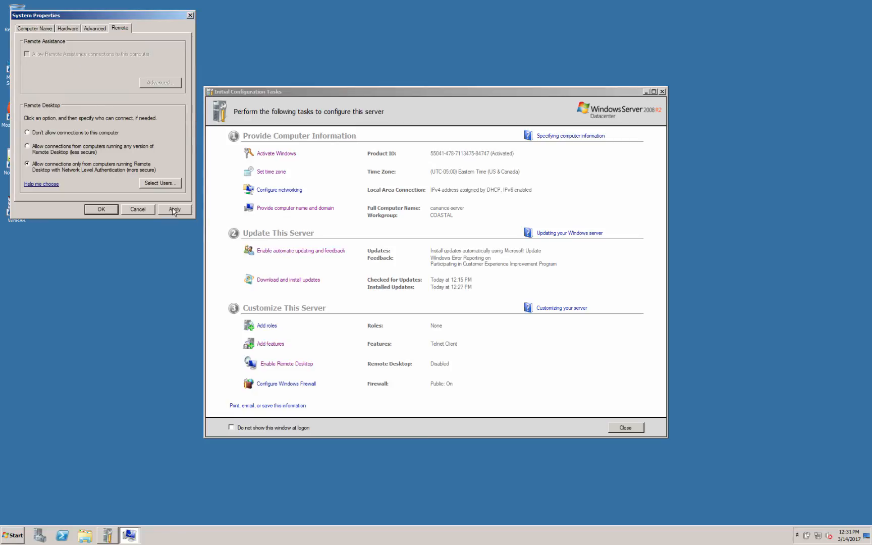
click(173, 210)
click(109, 211)
click(102, 209)
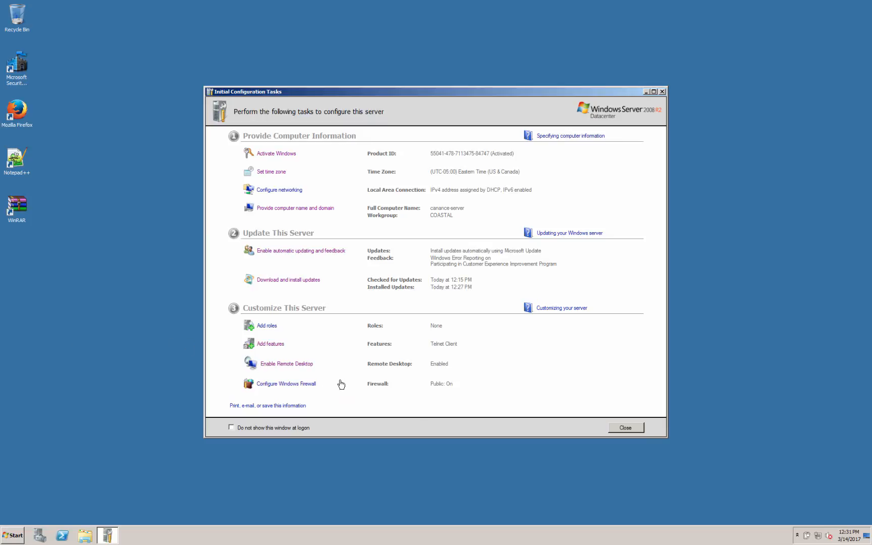
Check the Windows Firewall status for the server's networks, and close the Initial Configuration Tasks window.
click(302, 384)
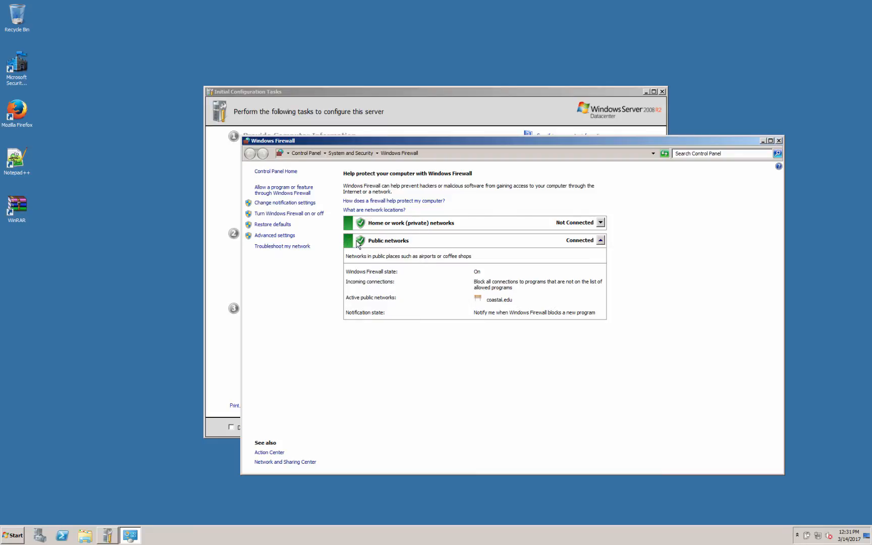
click(780, 141)
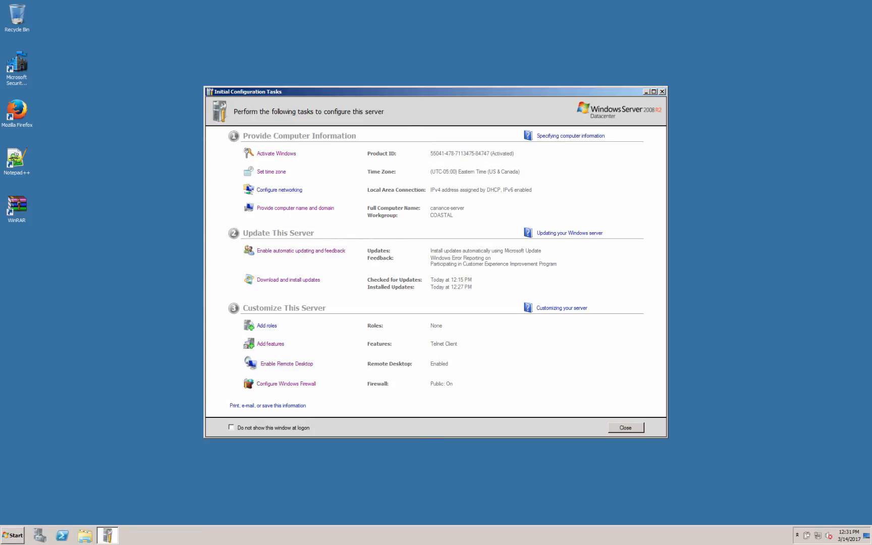
click(663, 92)
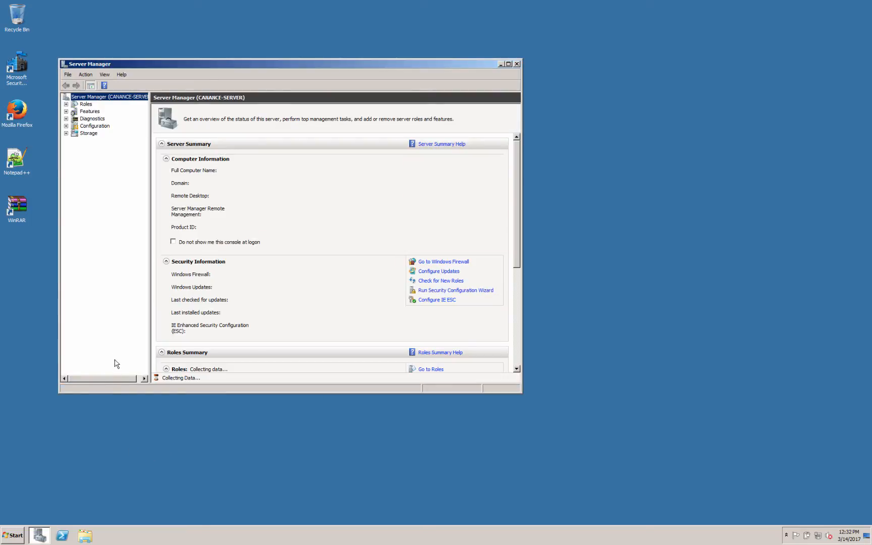
Move Server Manager toward the middle of the desktop and open it from the administrative tools.
drag(108, 68, 281, 104)
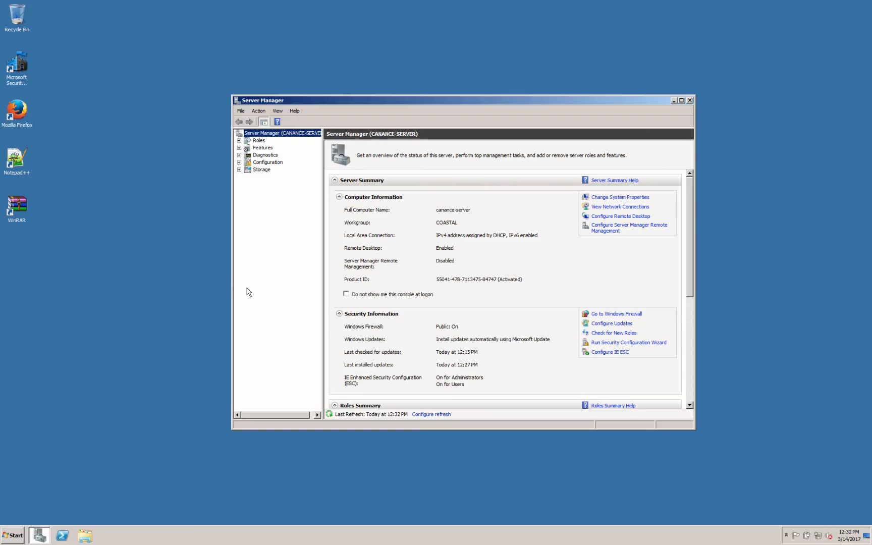
mouse_move(39, 538)
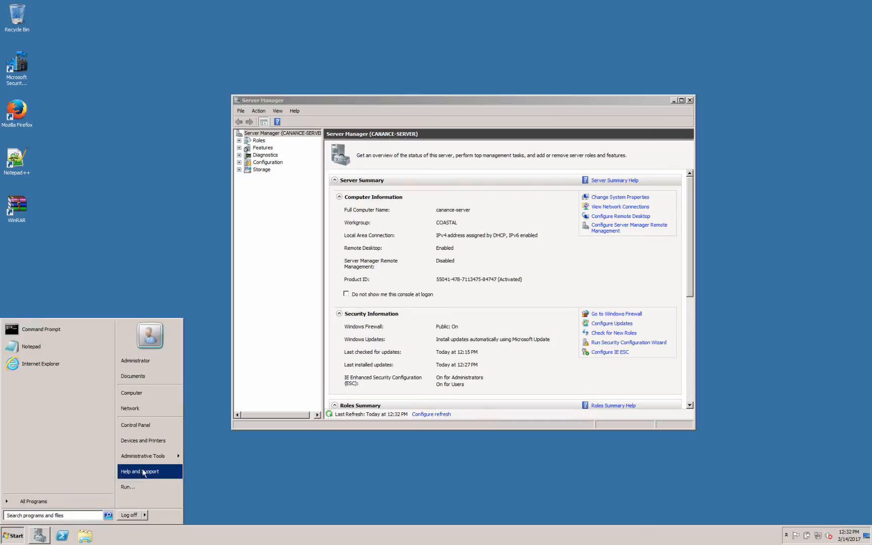
mouse_move(167, 455)
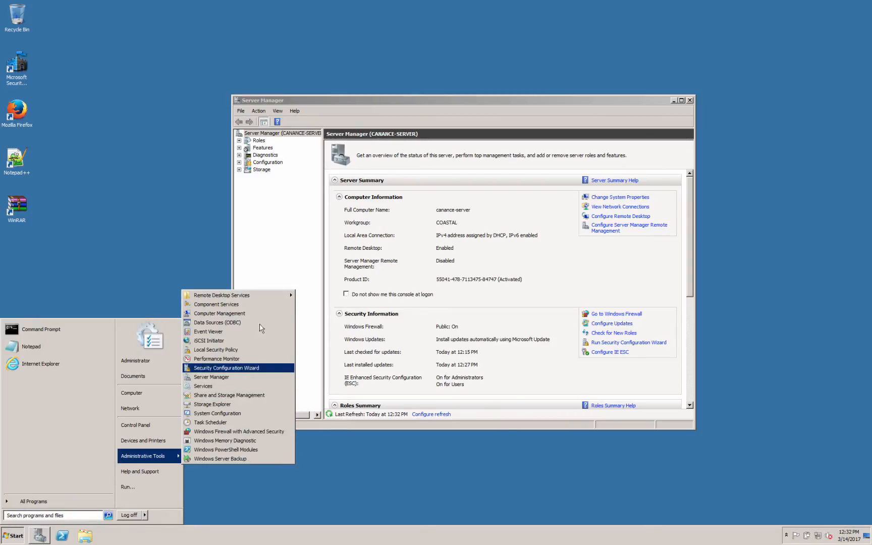
click(235, 377)
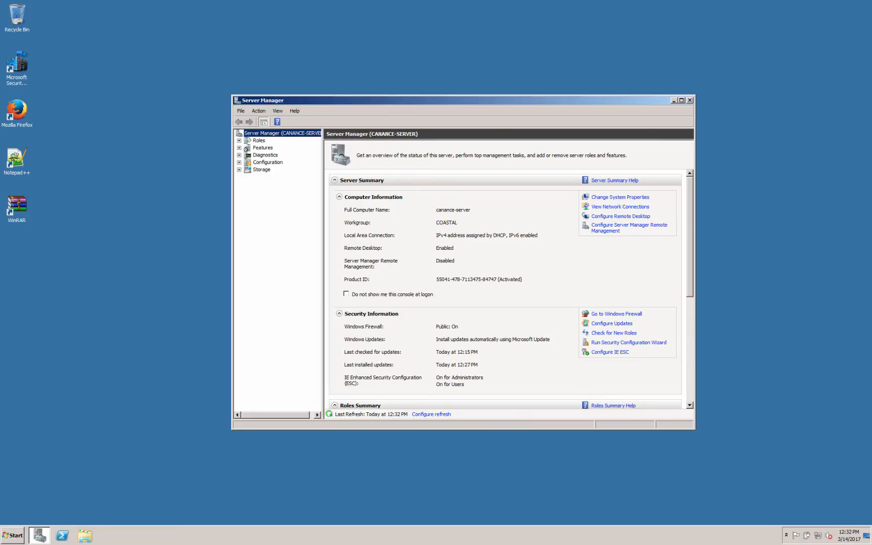
Start adding a role to the server in Server Manager and select Web Server (IIS).
click(261, 141)
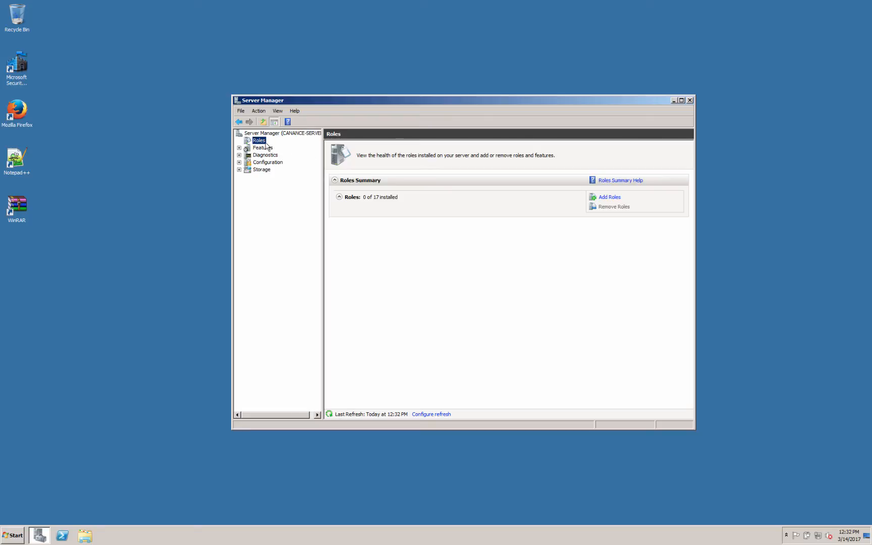
right_click(261, 142)
click(277, 148)
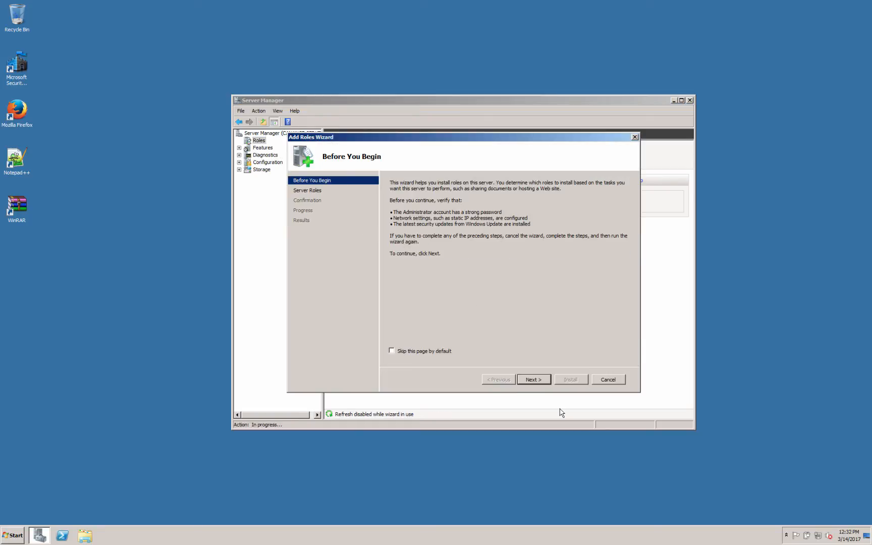
click(534, 379)
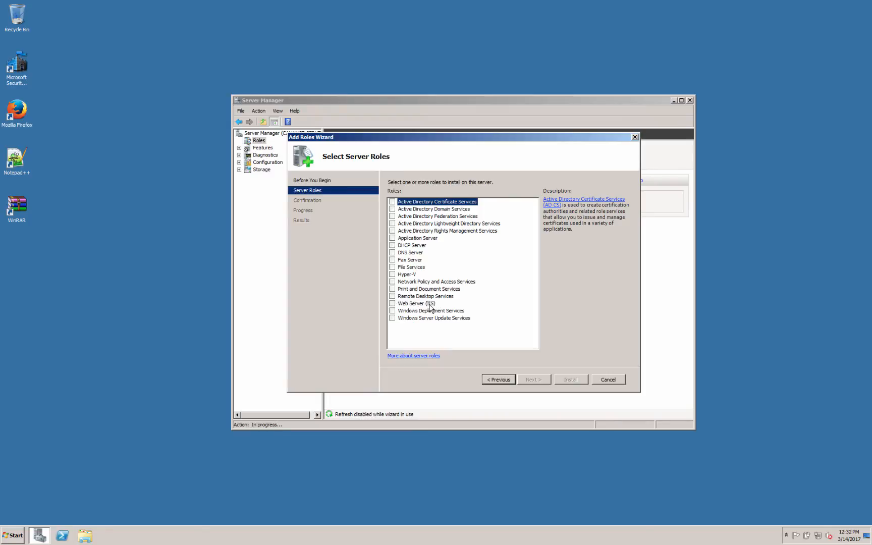
click(393, 304)
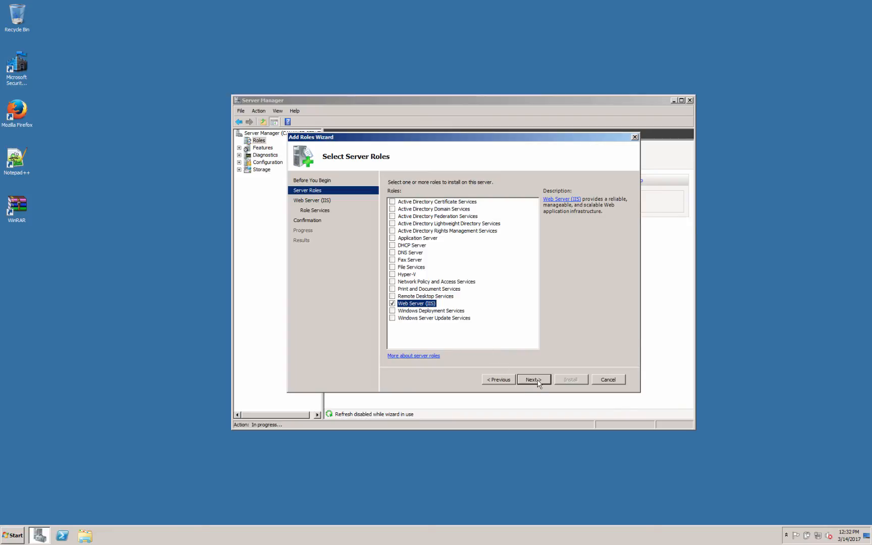
Accept the default role services for Web Server (IIS) and proceed to the installation confirmation.
click(532, 379)
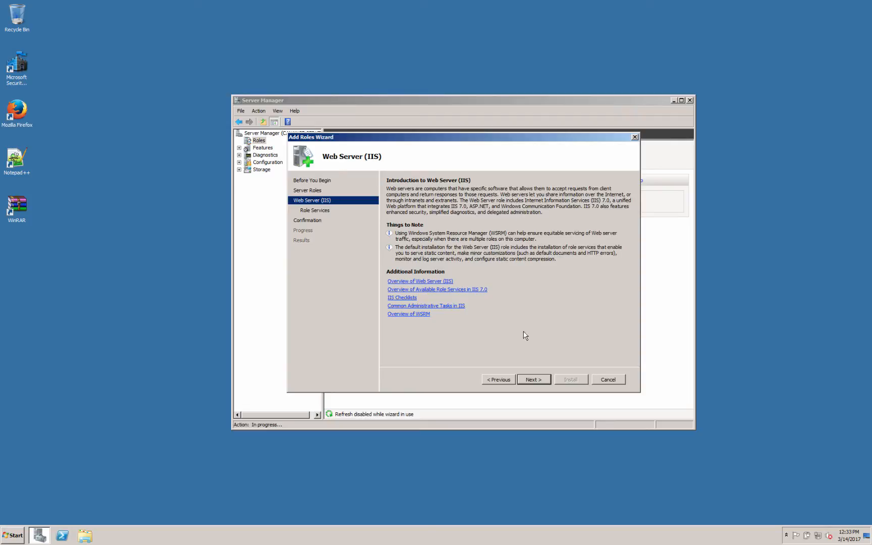
click(542, 380)
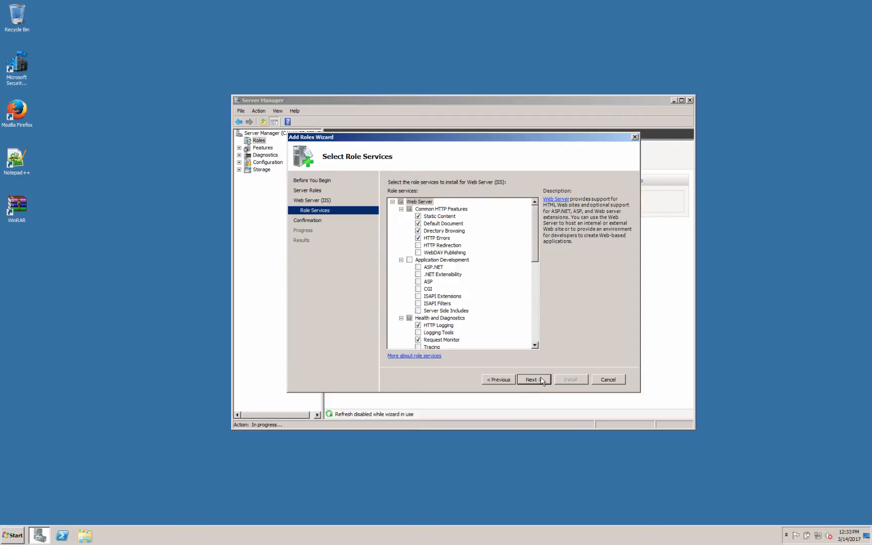
mouse_move(539, 232)
mouse_down()
mouse_move(536, 318)
mouse_move(529, 226)
mouse_up()
click(547, 380)
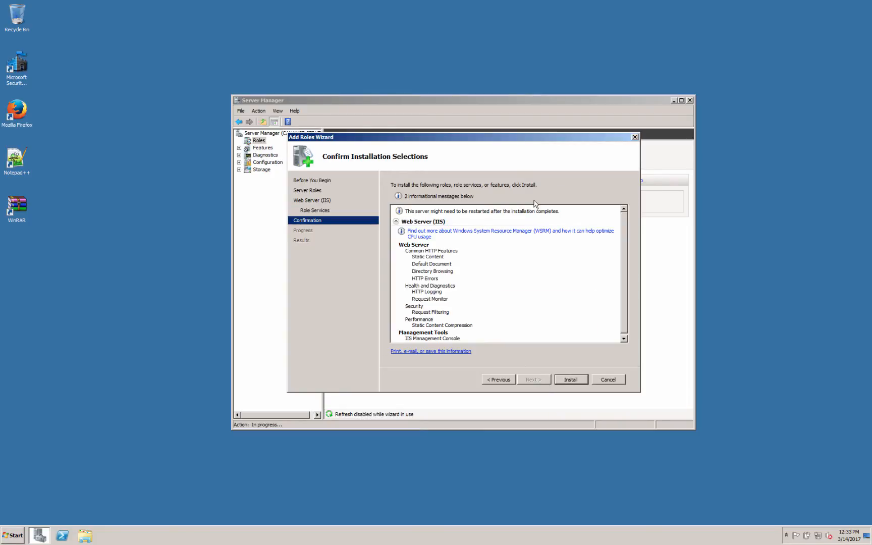
Install the Web Server (IIS) role, close the wizard, and review the role's system services and role services.
click(575, 380)
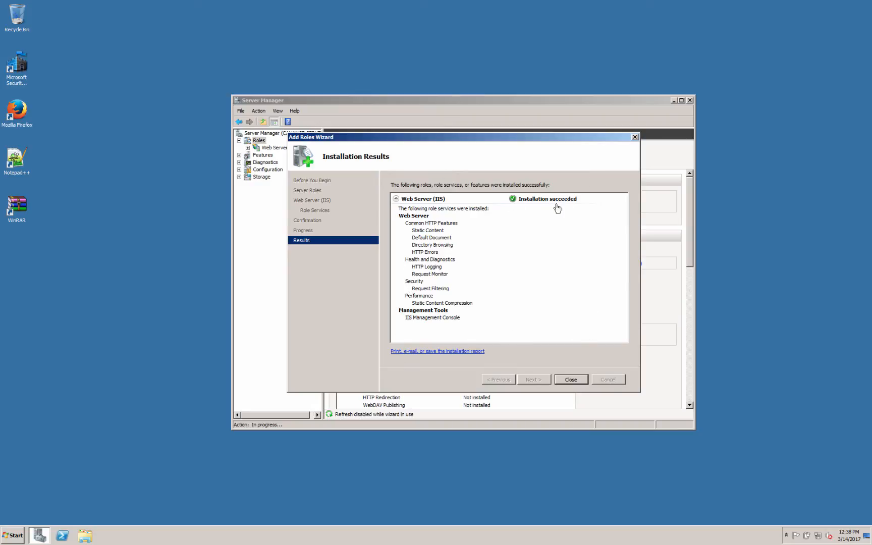
click(570, 380)
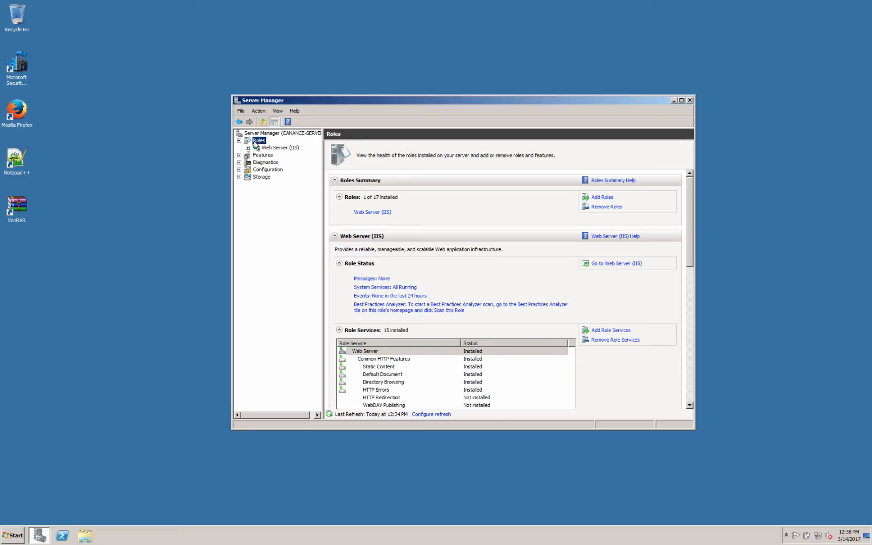
click(273, 147)
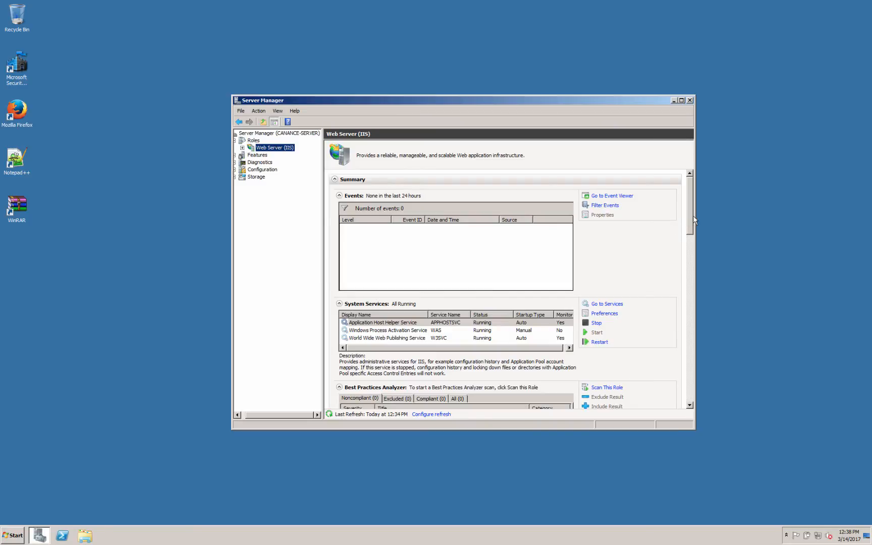
drag(692, 217, 694, 260)
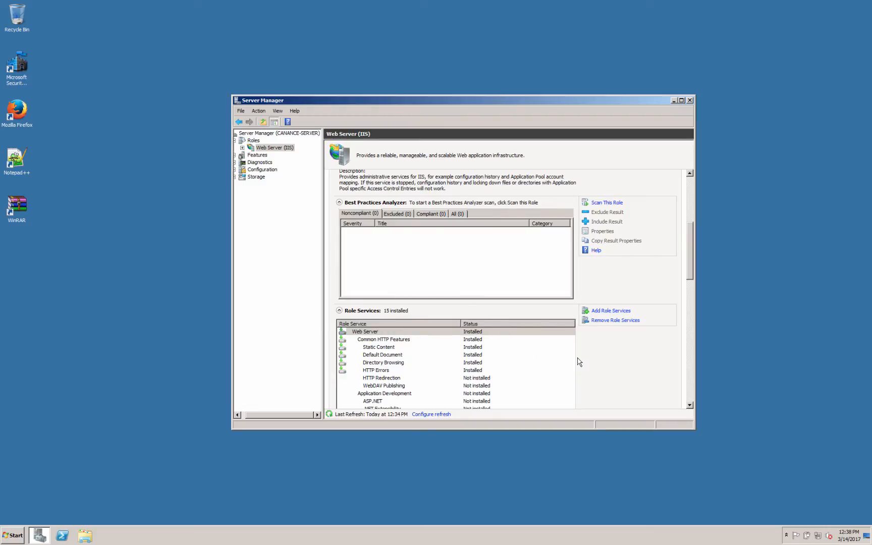
drag(689, 264, 691, 298)
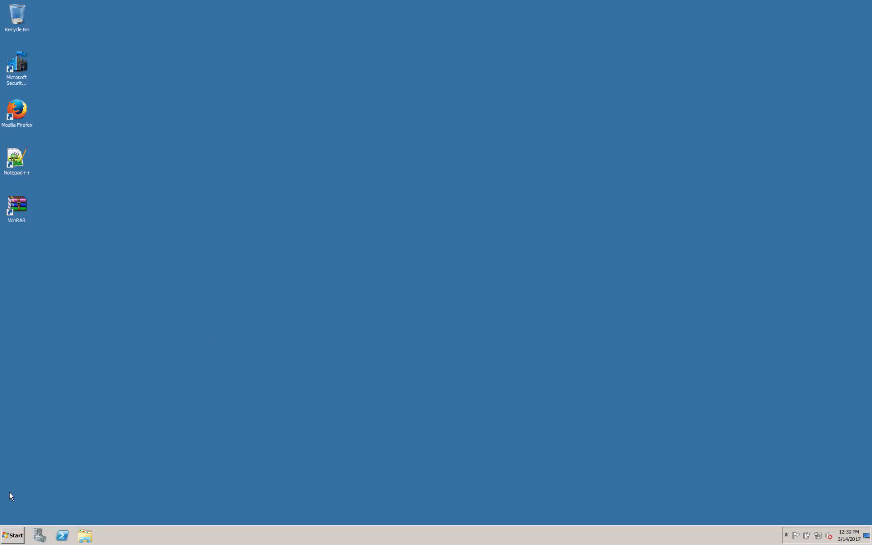
Open Internet Information Services (IIS) Manager from the administrative tools and move its window toward the middle of the desktop.
click(12, 535)
mouse_move(149, 456)
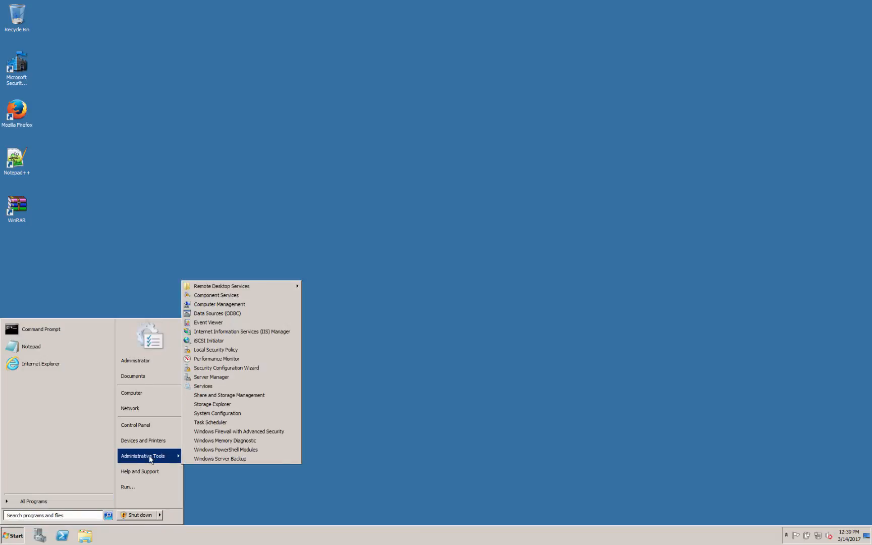
click(293, 333)
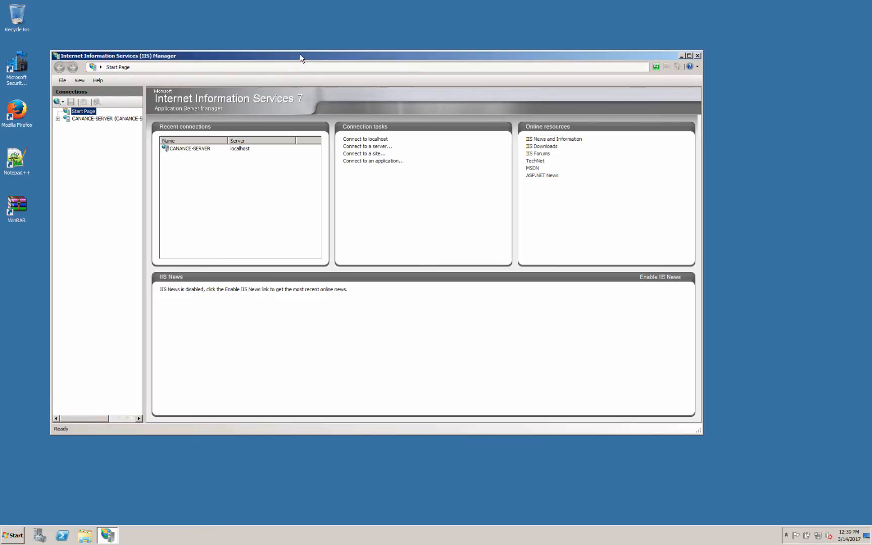
drag(300, 57, 321, 87)
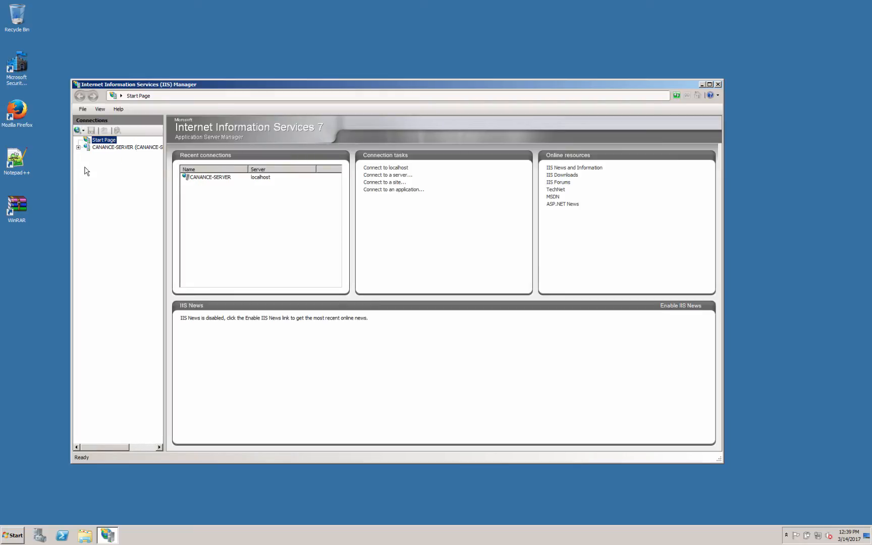
Widen the connections tree, expand the CANANCE-SERVER node, and display the server's sites.
click(115, 147)
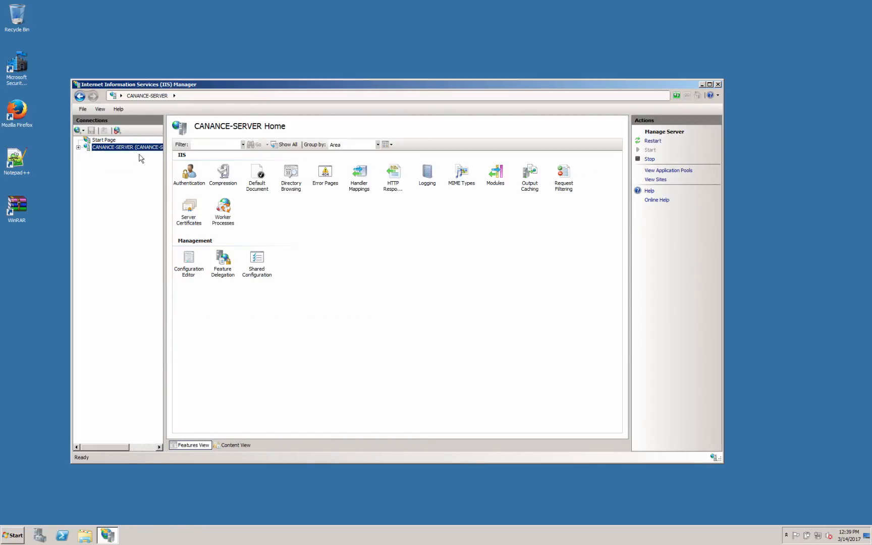
drag(164, 154, 227, 155)
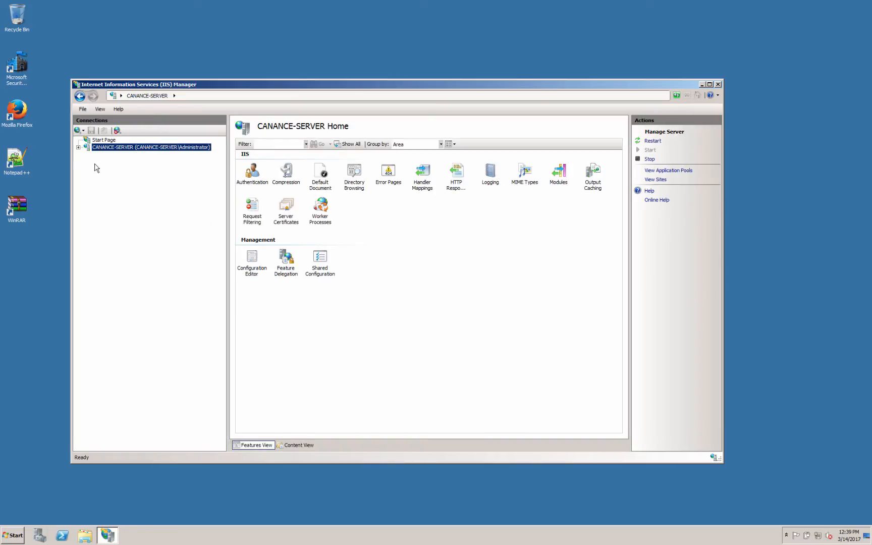
click(78, 147)
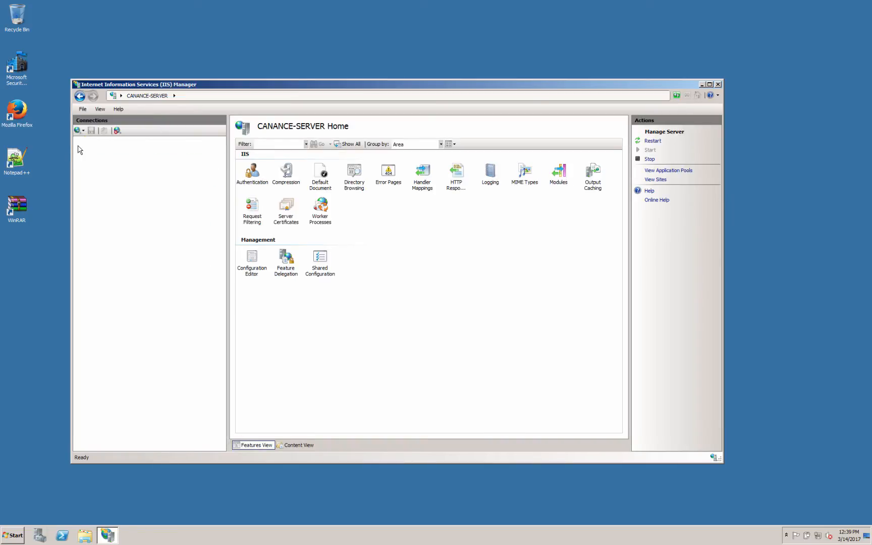
click(107, 162)
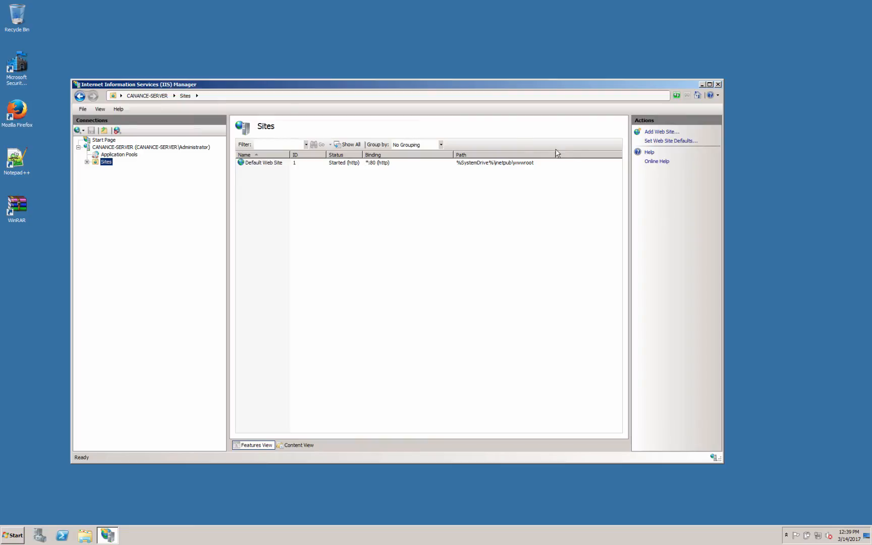
Examine the status, binding and physical path of the Default Web Site.
click(261, 162)
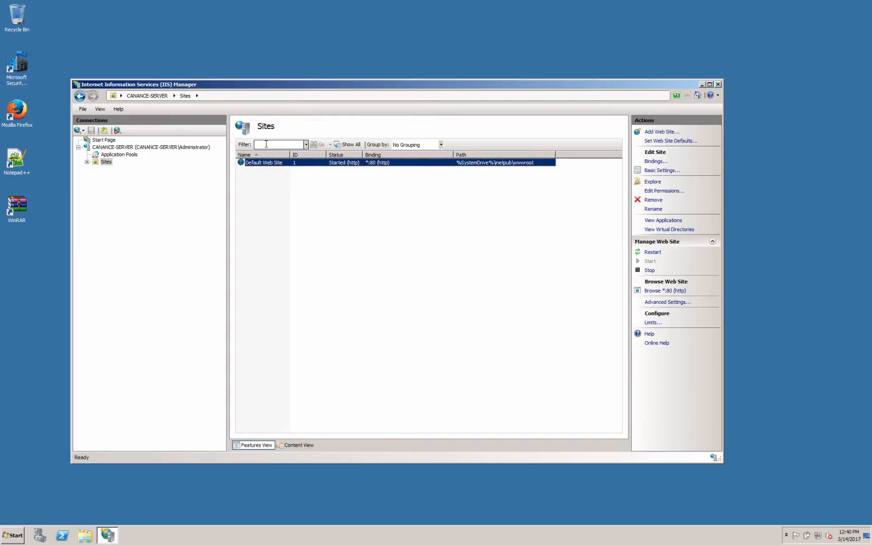
click(363, 169)
click(355, 164)
click(533, 185)
click(474, 165)
click(501, 194)
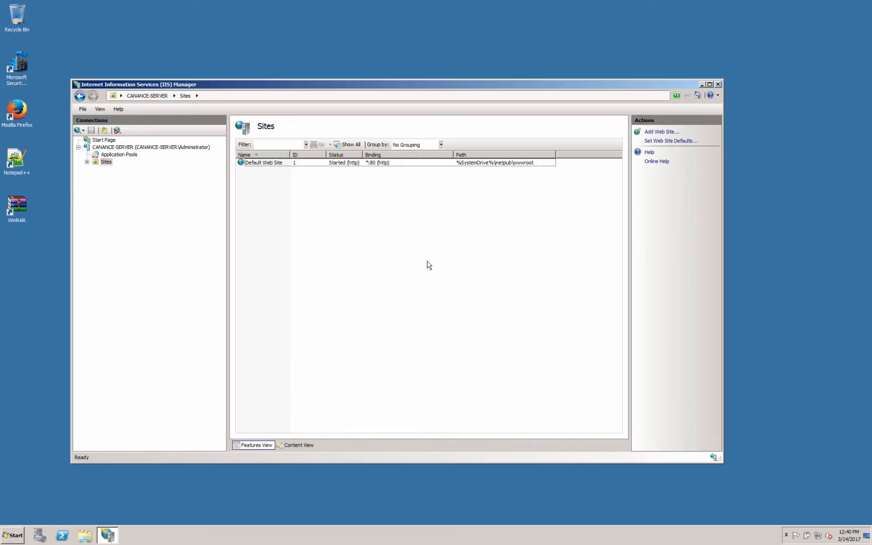
Open the website's root folder at %SystemDrive%\inetpub\wwwroot in Windows Explorer.
click(14, 539)
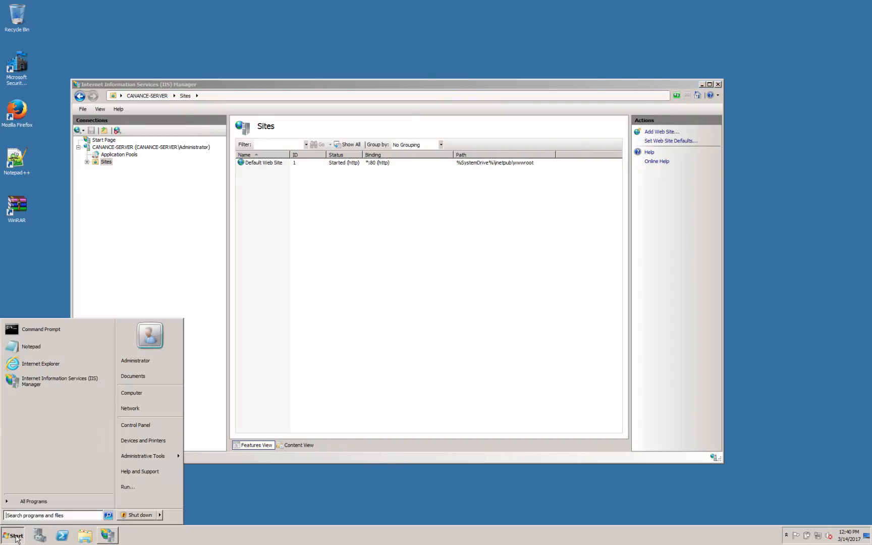
click(50, 514)
text(%SystemDrive)
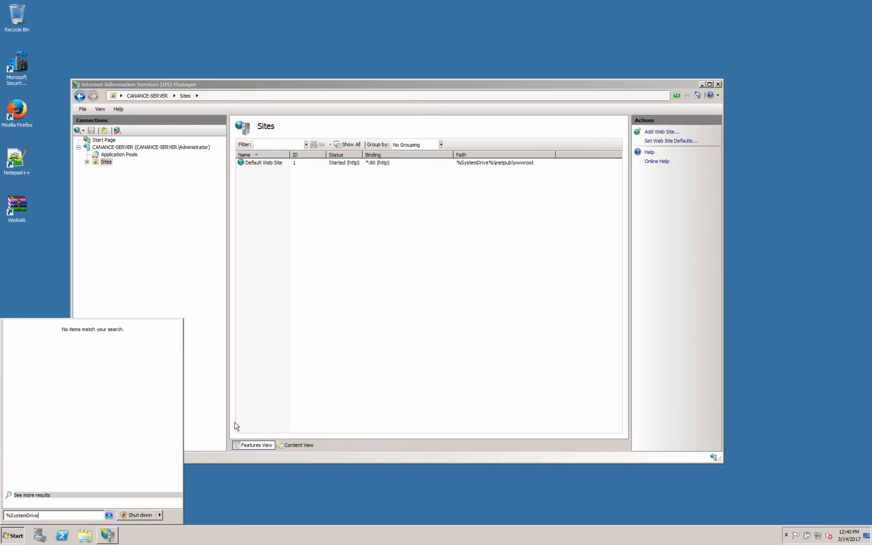
text(%)
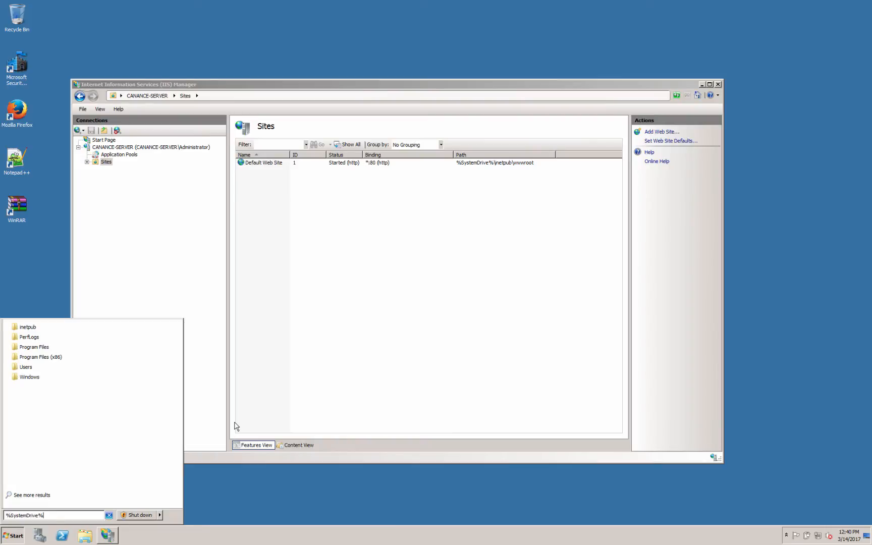
text(\inetpub)
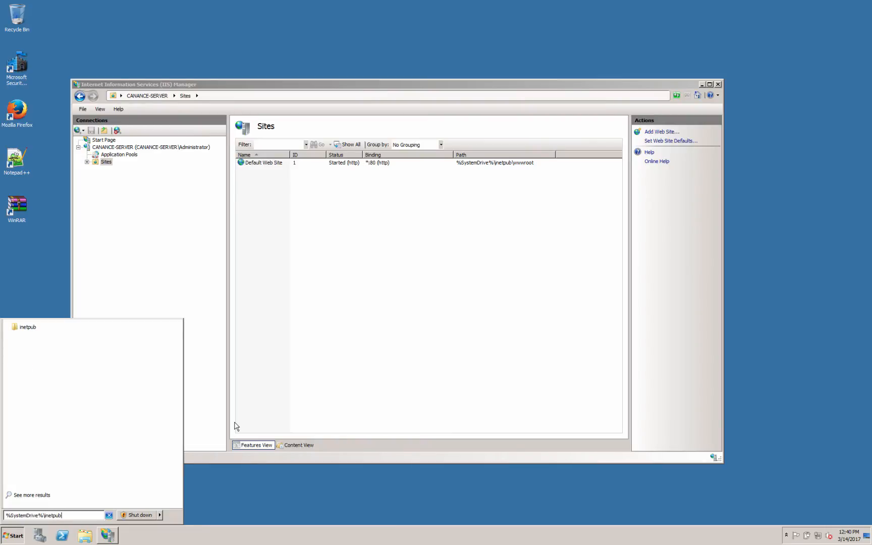
text(\wwwroot)
key(Return)
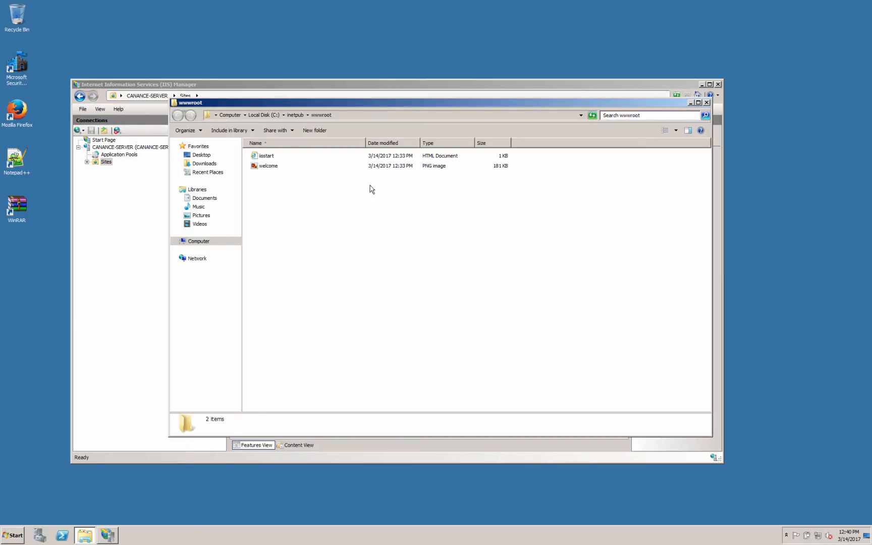
Inspect the default website files in wwwroot, view the welcome image in Paint, and close Paint.
click(272, 156)
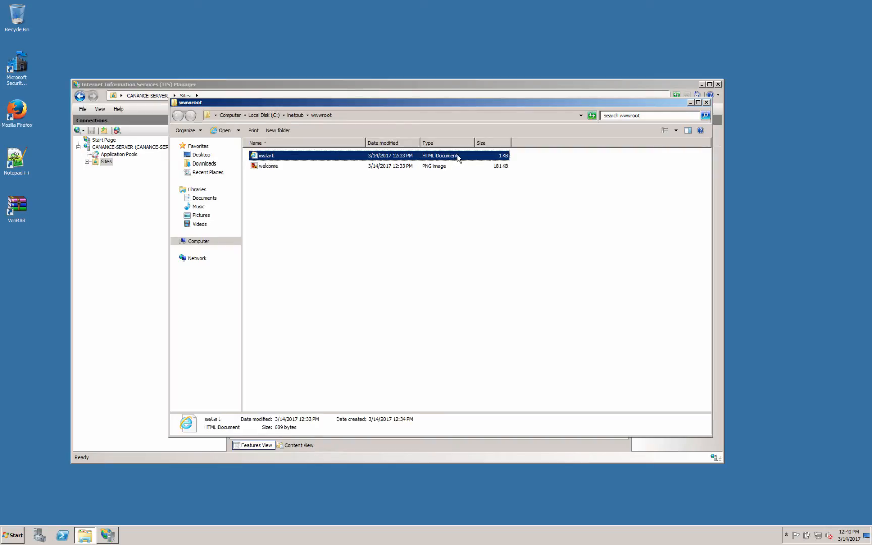
click(280, 166)
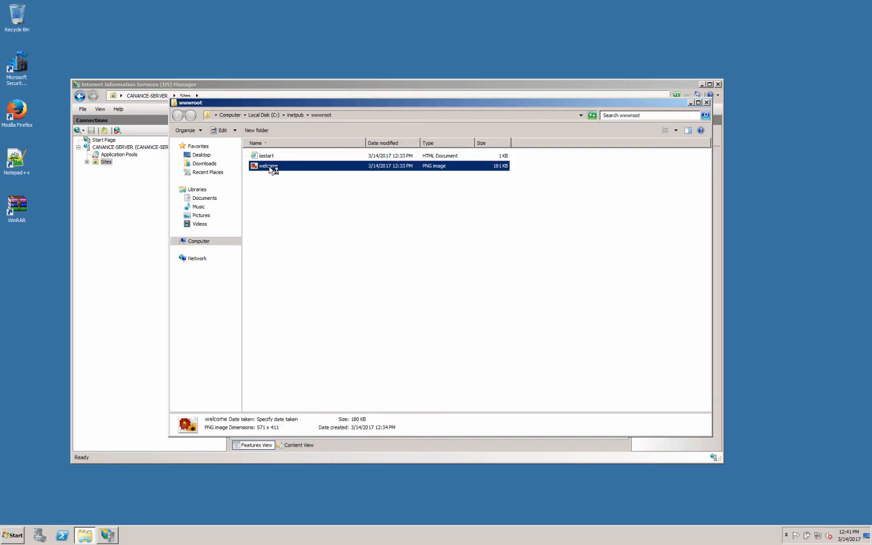
double_click(272, 166)
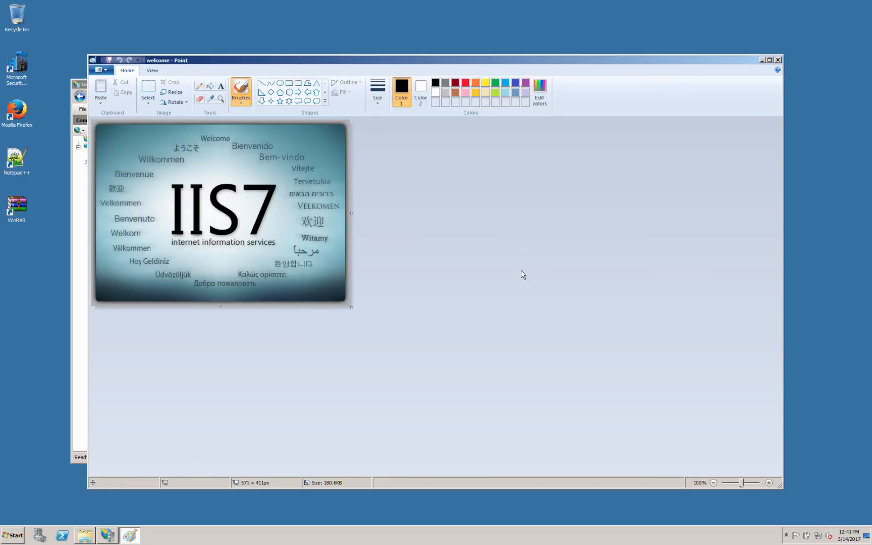
click(778, 59)
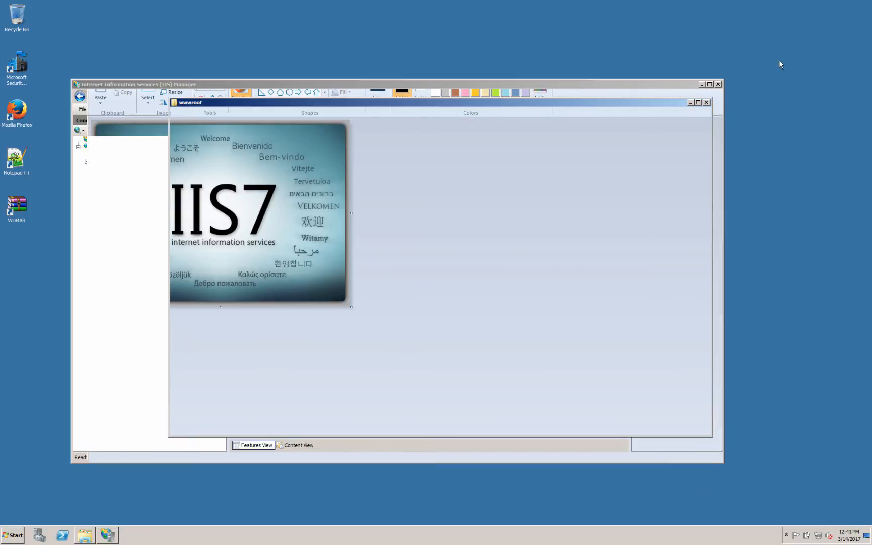
click(320, 257)
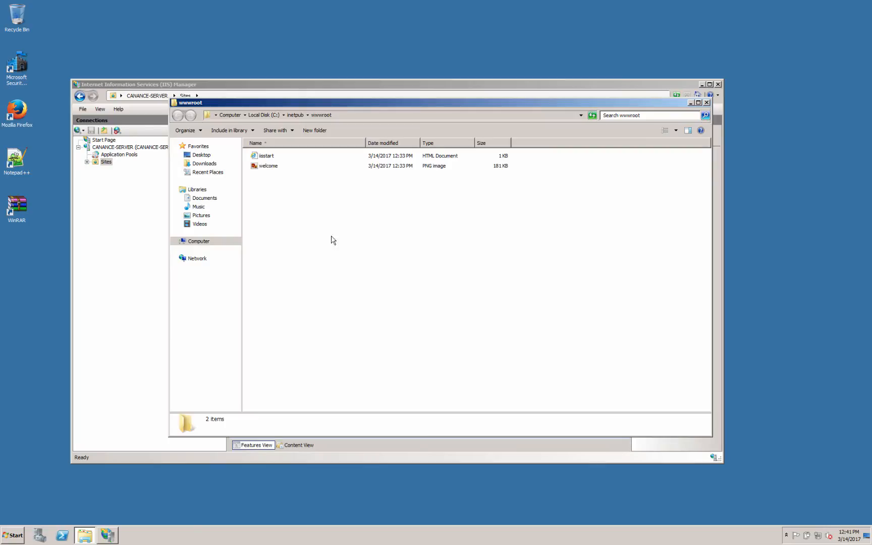
Launch Internet Explorer, accept its recommended security settings, and move its window clear of the wwwroot file list.
click(4, 537)
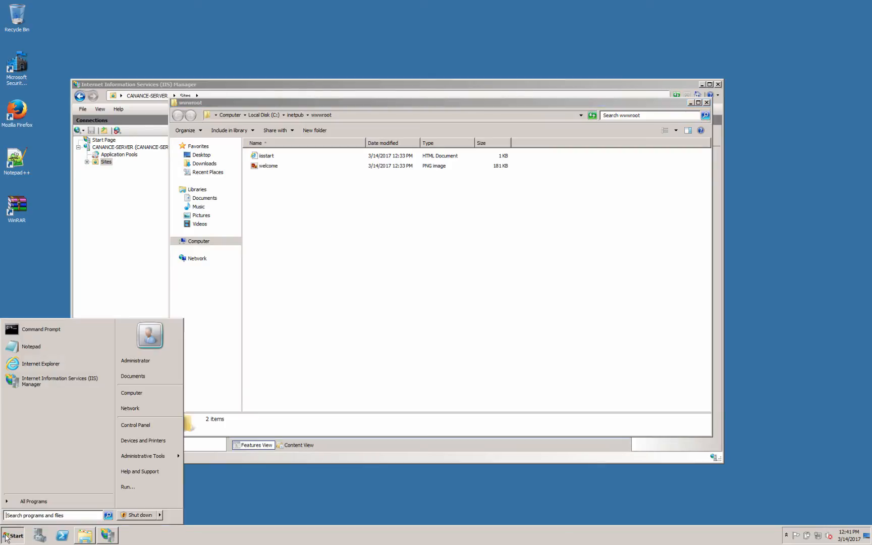
click(61, 363)
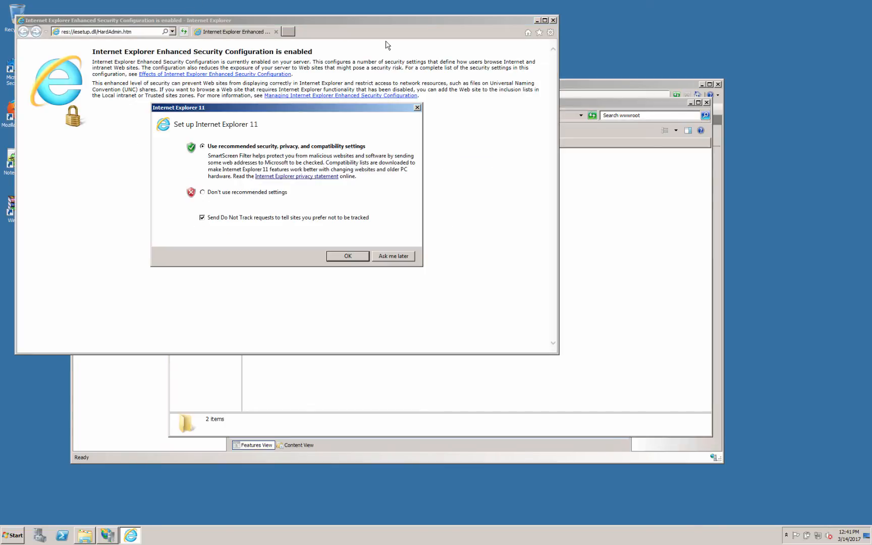
click(346, 255)
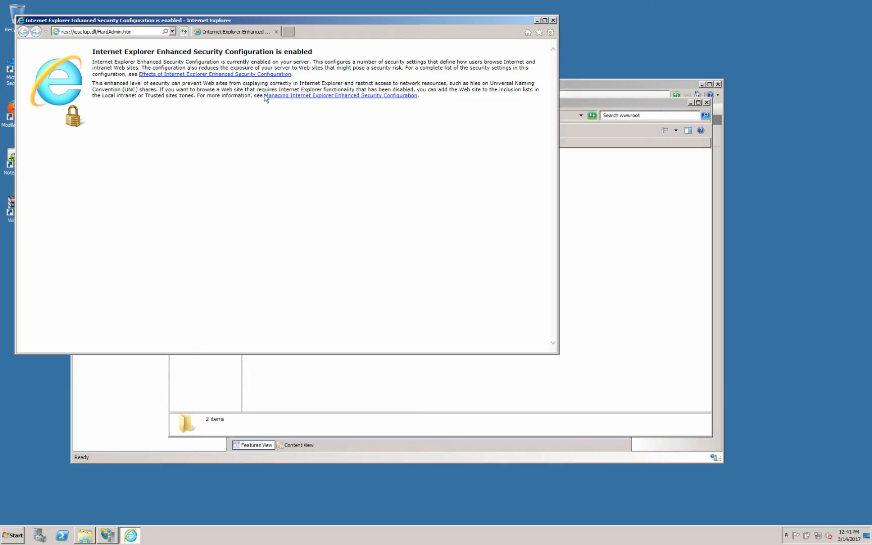
drag(282, 24, 551, 91)
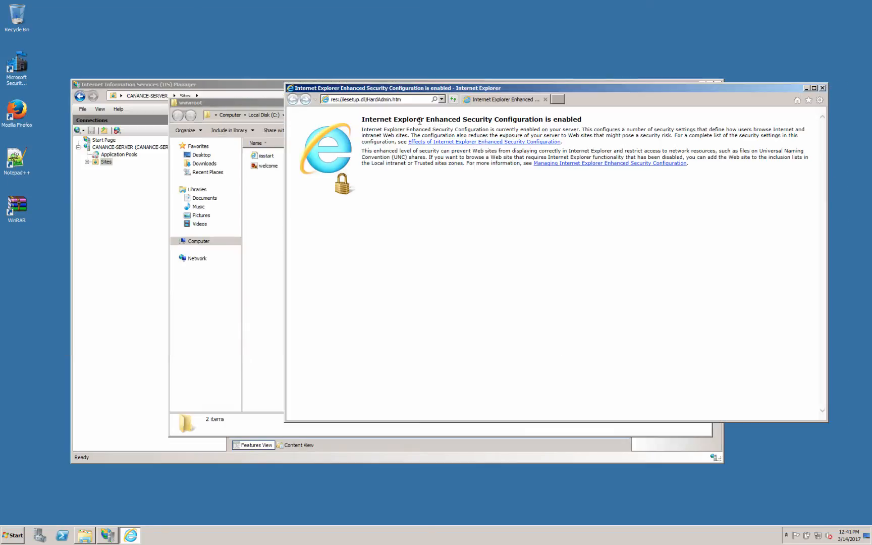
click(404, 101)
text(http://localhost)
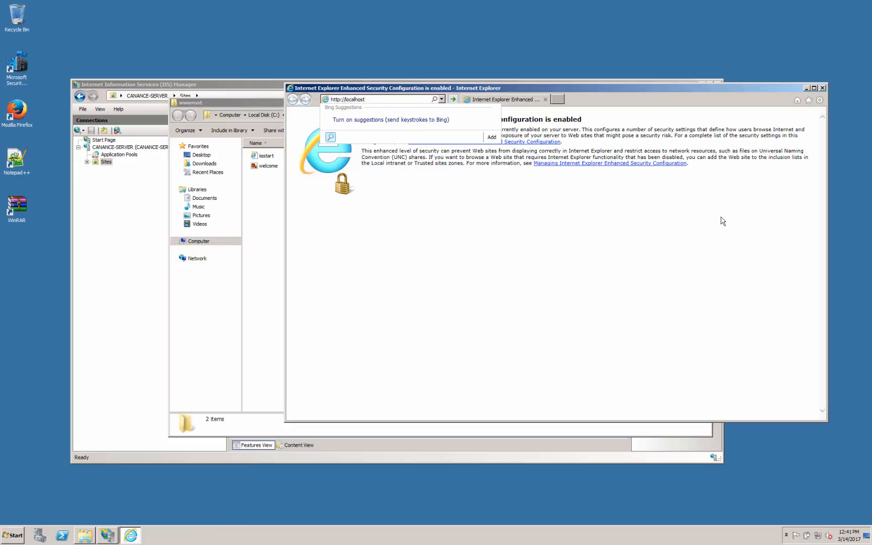
key(Return)
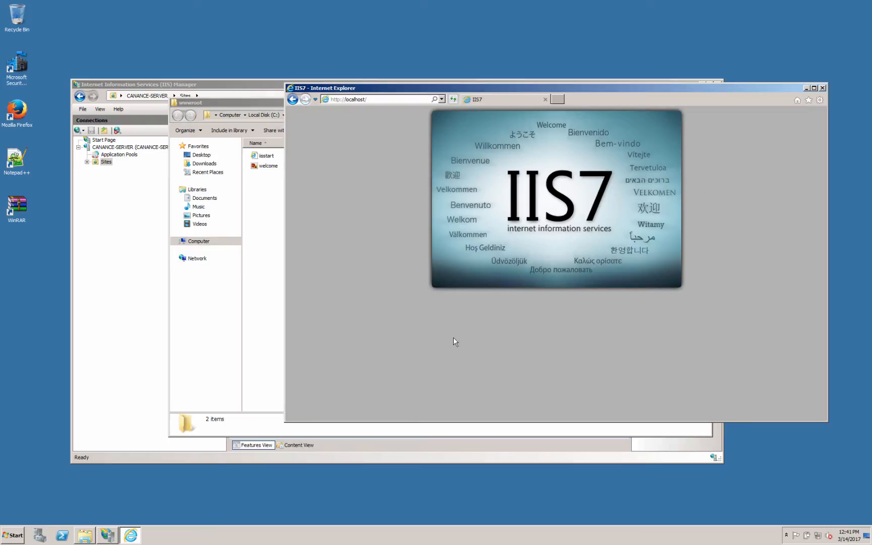
click(275, 193)
click(267, 155)
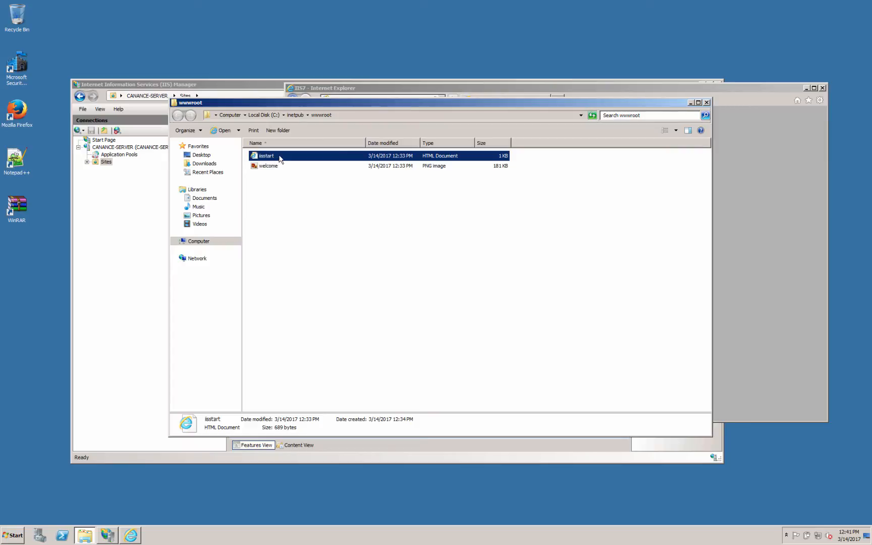
right_click(280, 156)
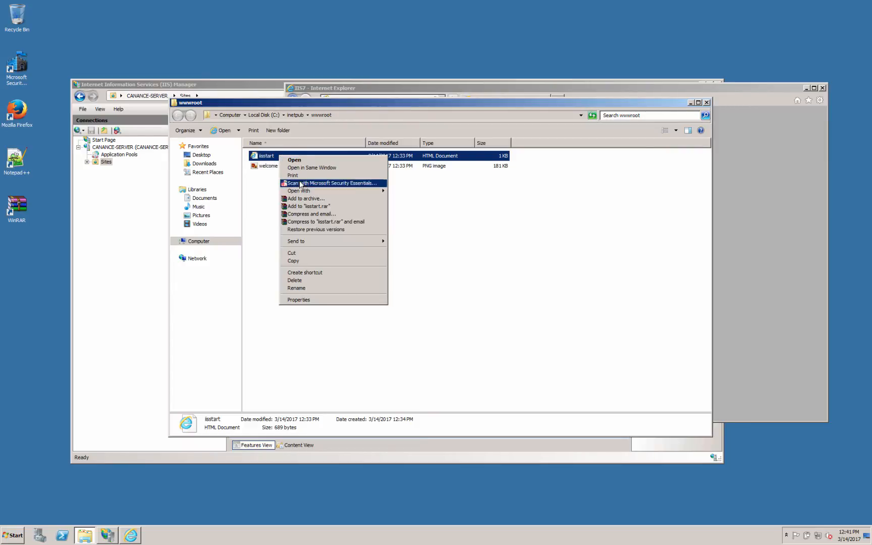
mouse_move(306, 194)
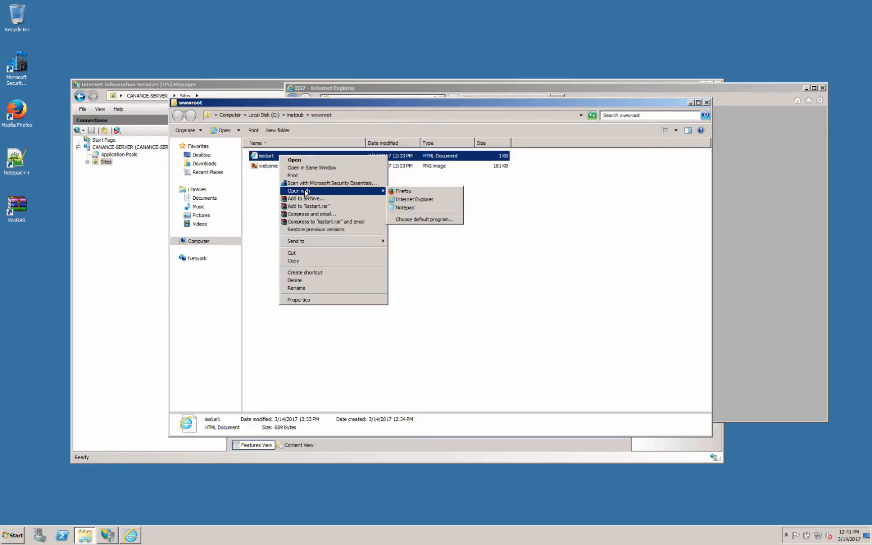
click(259, 312)
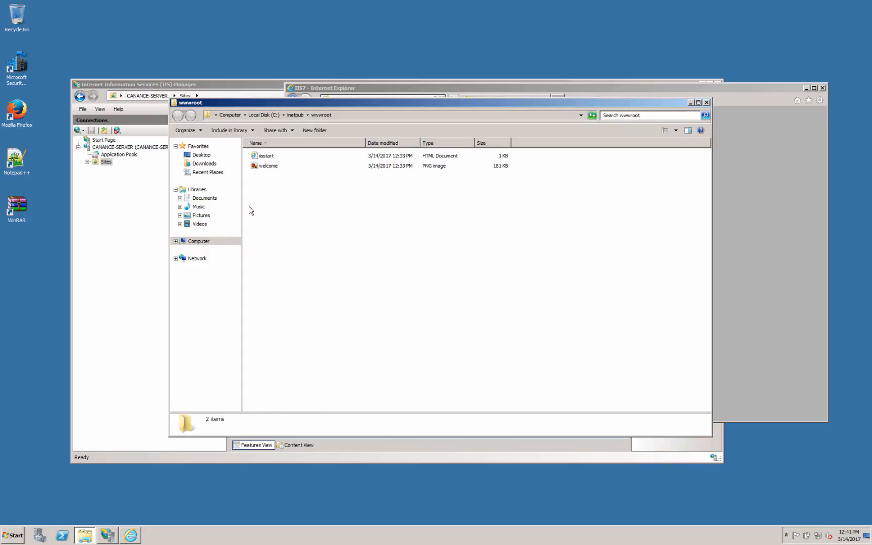
Open the iisstart HTML file from the wwwroot folder in Notepad++.
click(277, 161)
drag(275, 158, 18, 162)
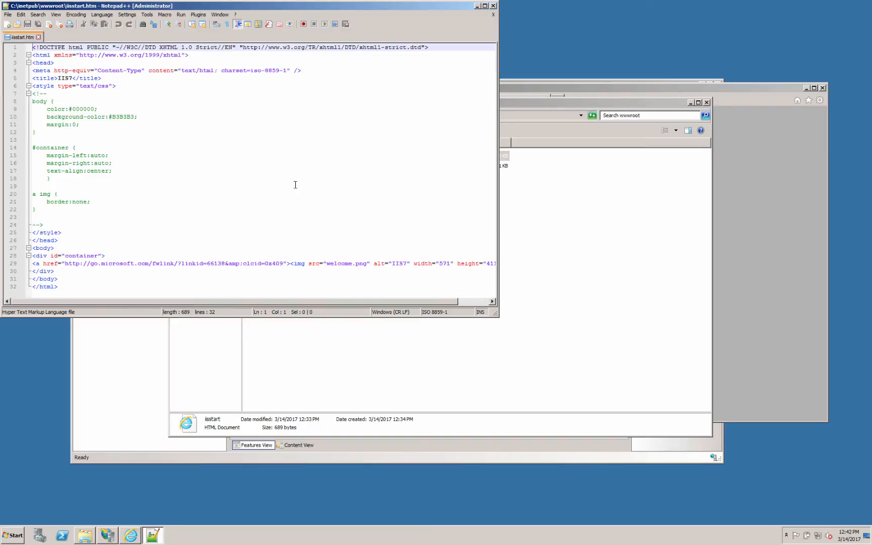
Examine the img tag's welcome.png source reference in the body of the iisstart.htm code.
click(335, 260)
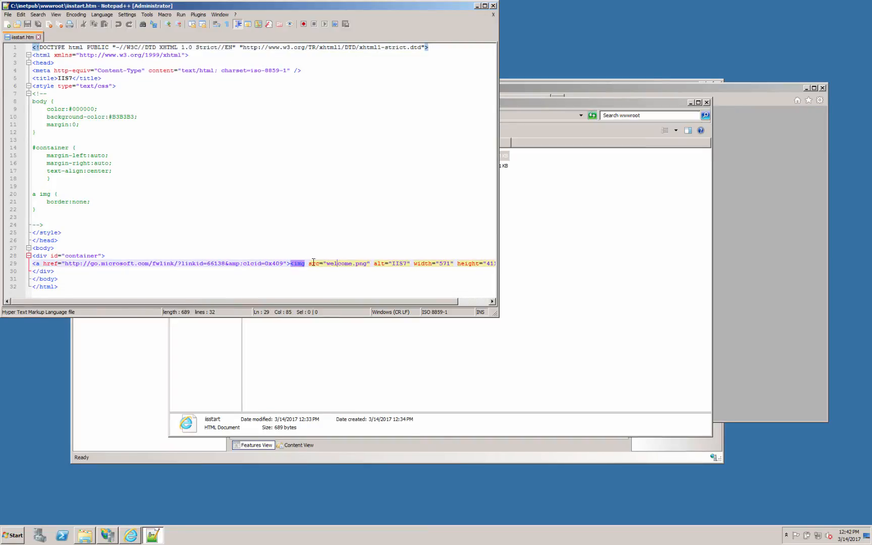
drag(309, 263, 370, 265)
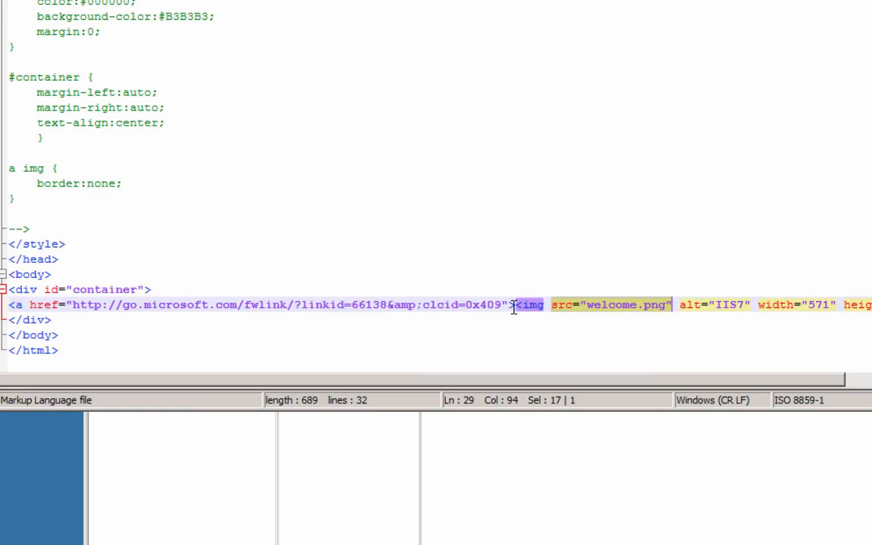
click(629, 309)
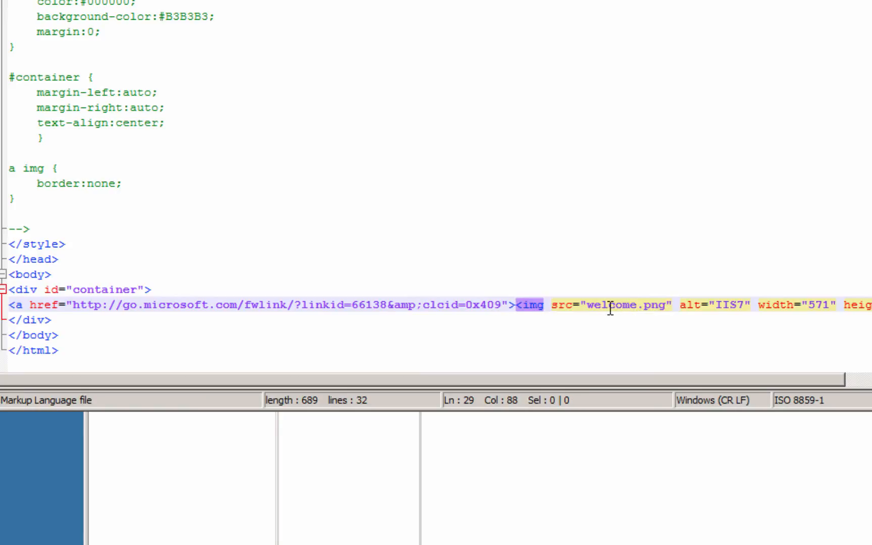
drag(594, 306, 670, 305)
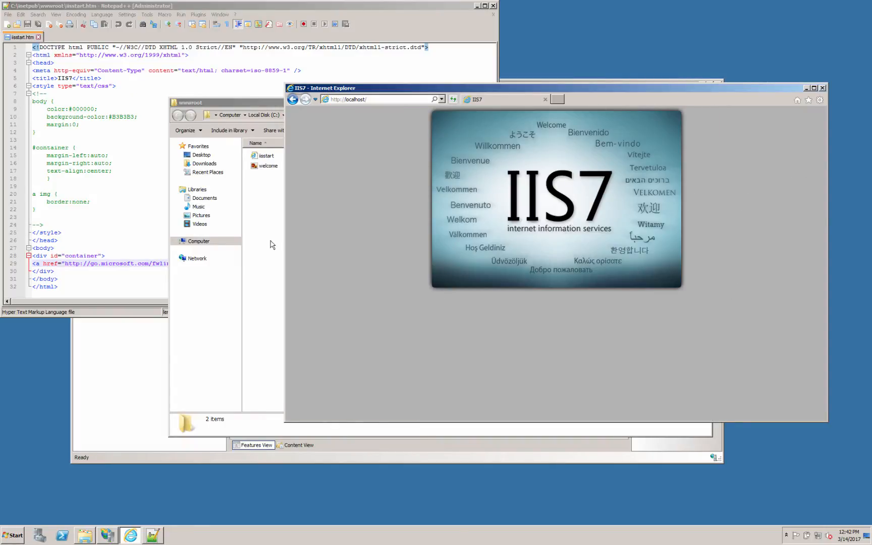
Switch to IIS Manager, expand Sites, and view the features of Default Web Site.
click(265, 337)
click(104, 374)
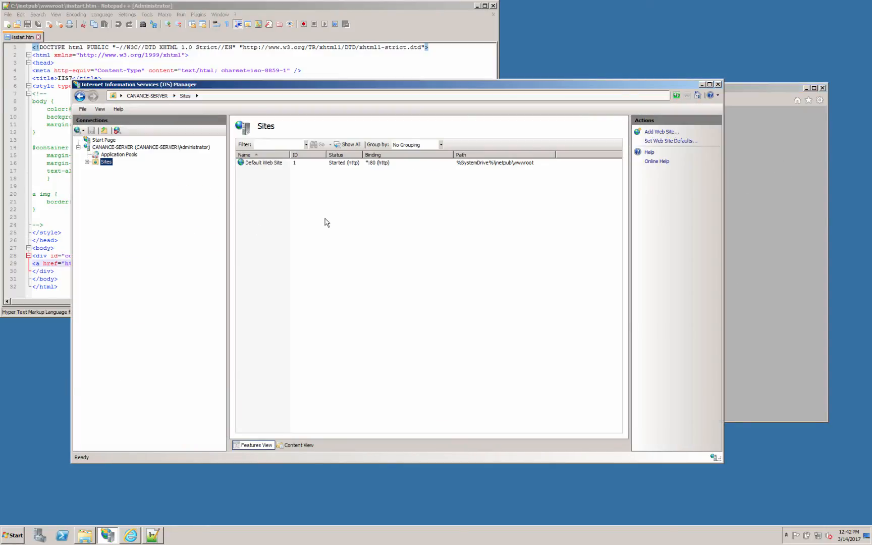
click(87, 162)
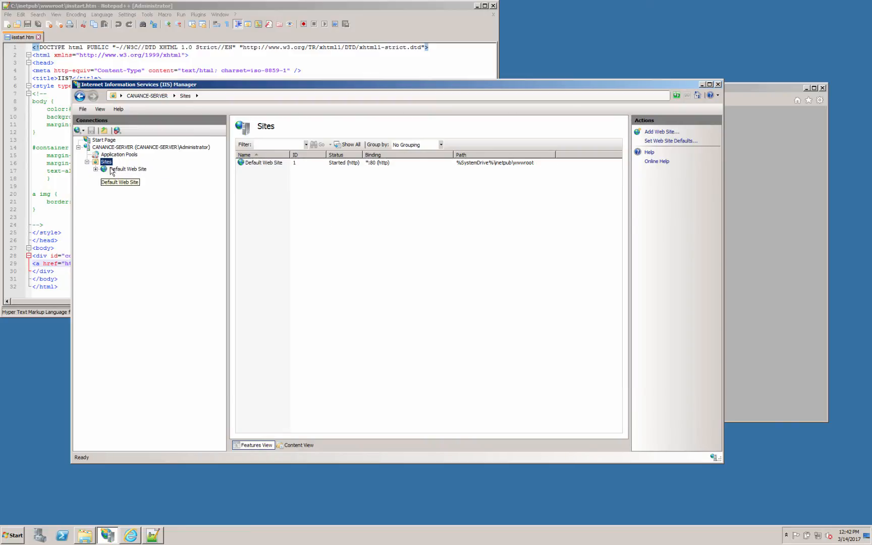
click(104, 169)
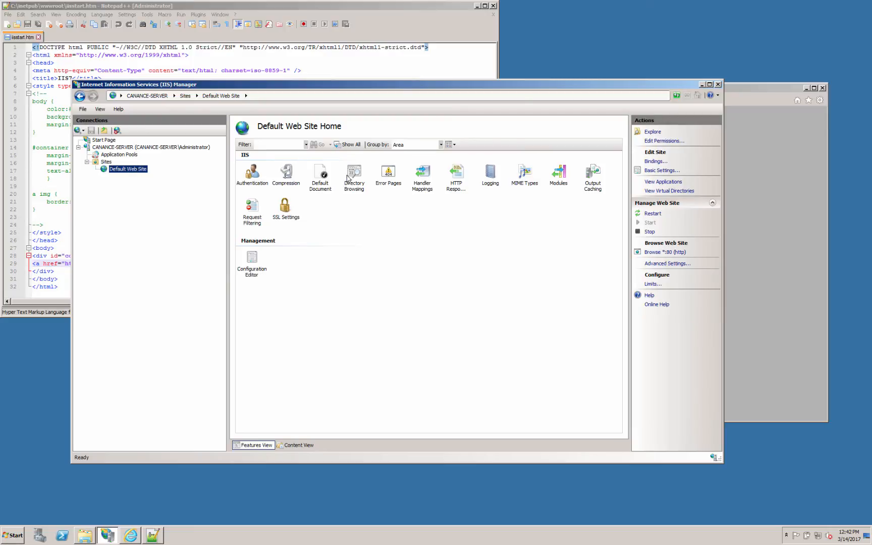
click(497, 271)
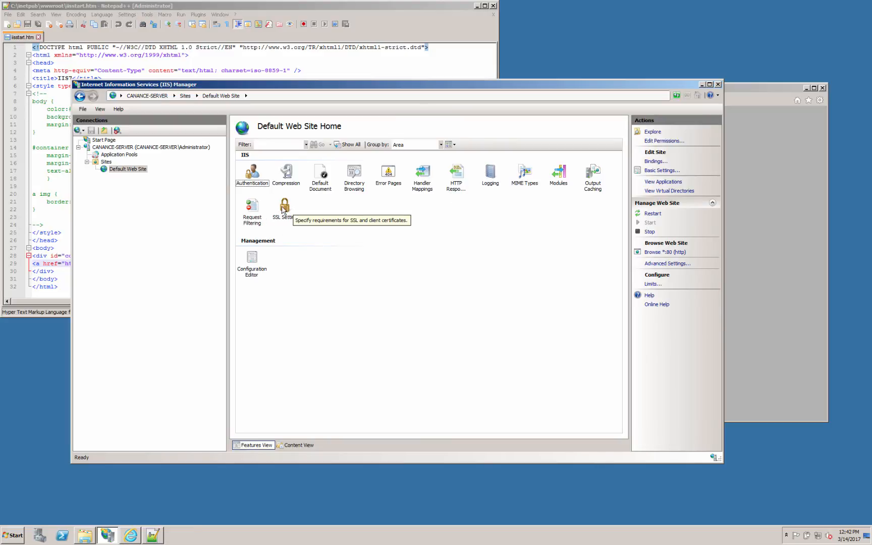
Review the Default Web Site entry in the Sites list and open the site's Default Document feature.
click(106, 161)
click(393, 166)
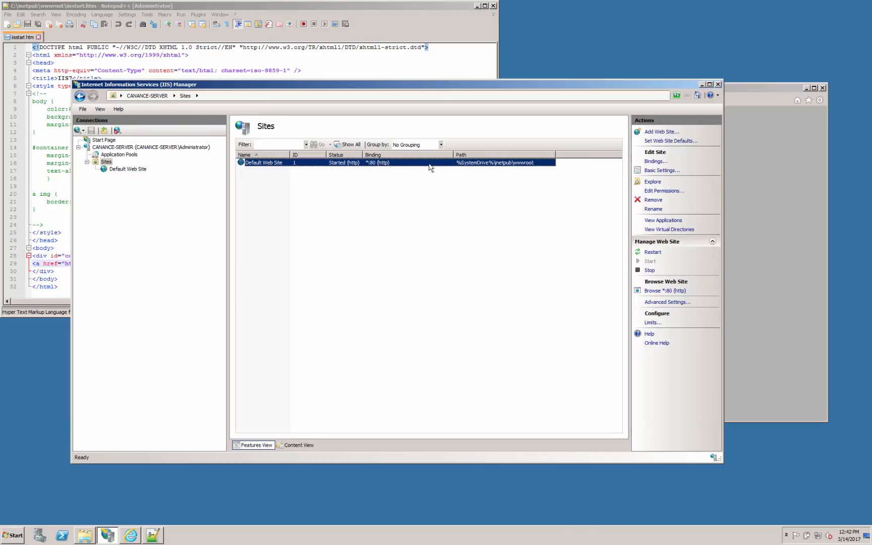
click(129, 169)
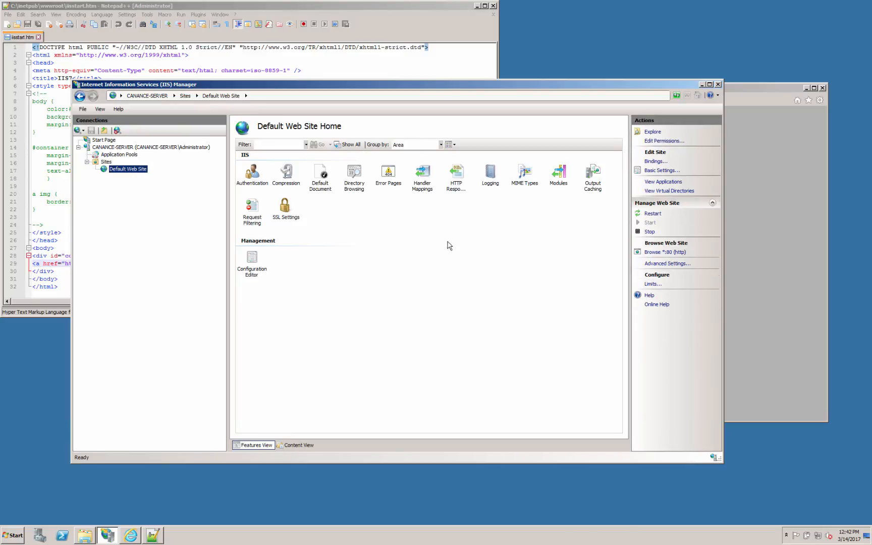
click(247, 175)
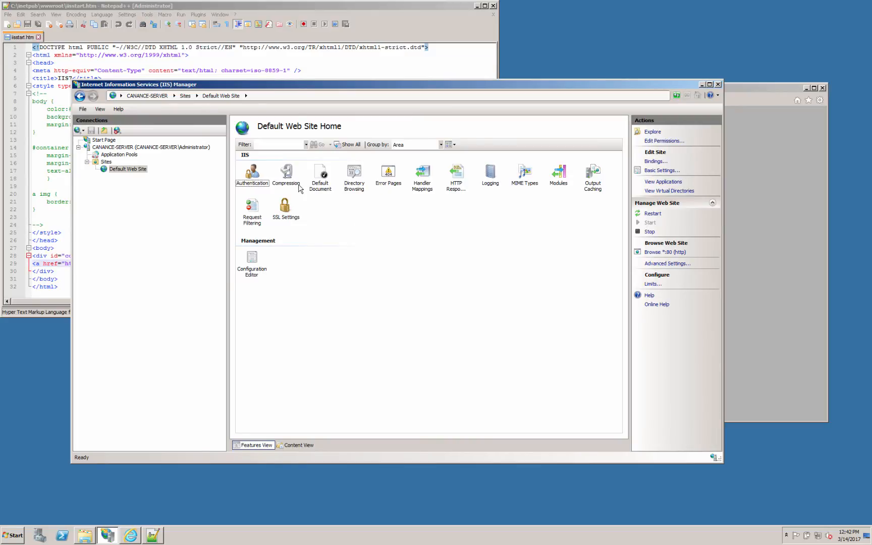
double_click(323, 187)
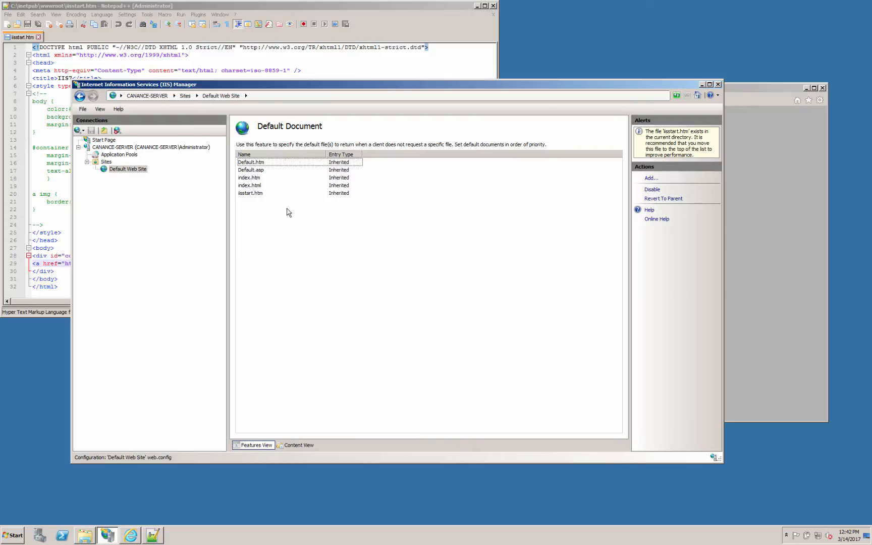
Compare the localhost address in Internet Explorer with the default document list, checking the iisstart.htm entry and the priority order.
click(767, 175)
click(352, 99)
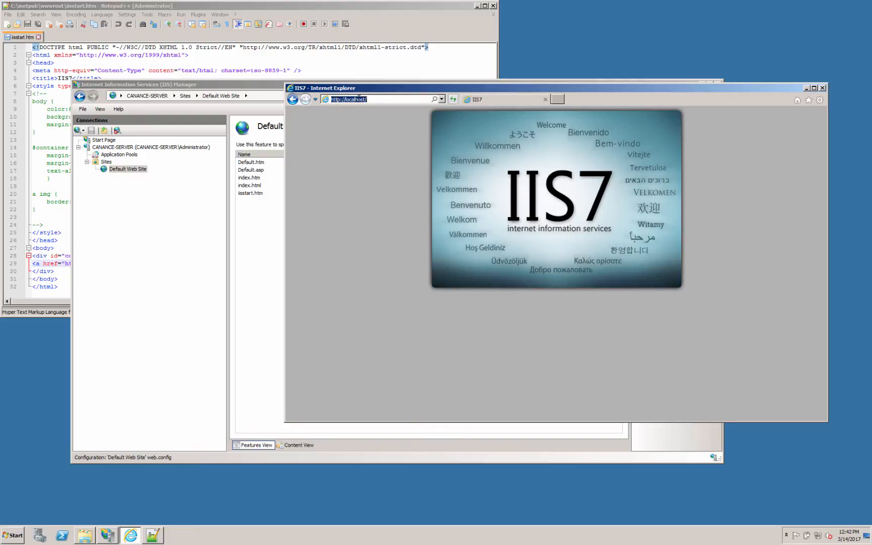
click(258, 285)
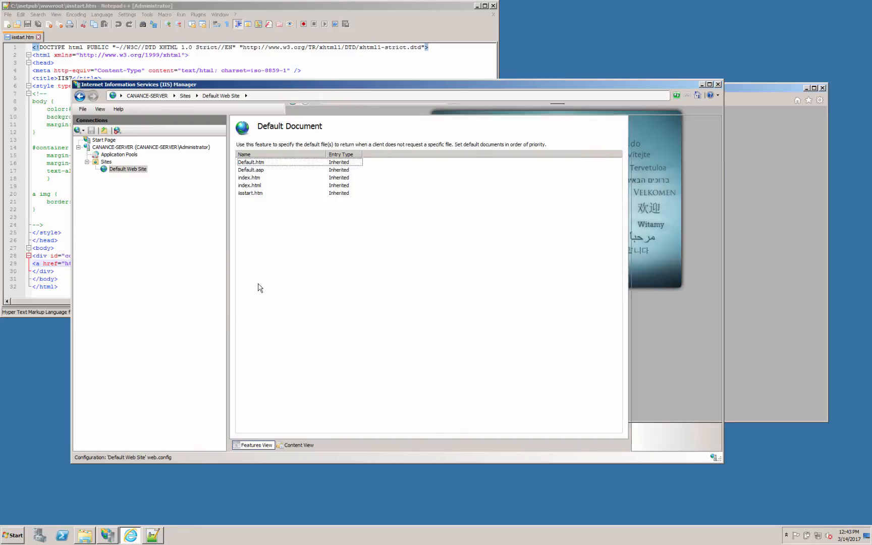
click(247, 193)
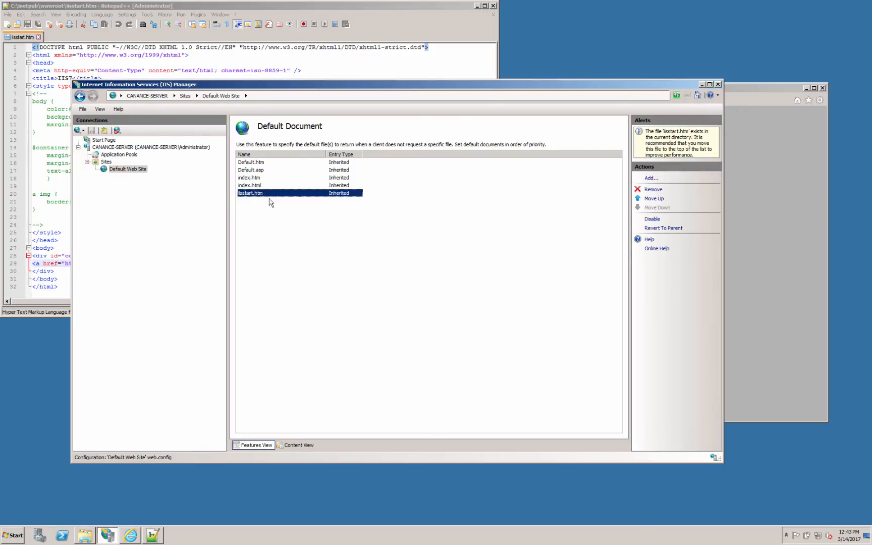
click(450, 214)
click(775, 162)
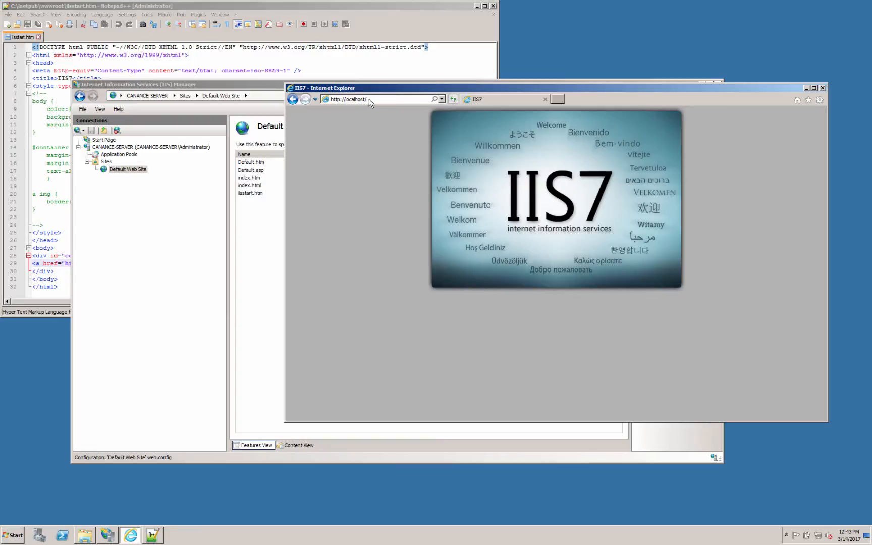
click(255, 241)
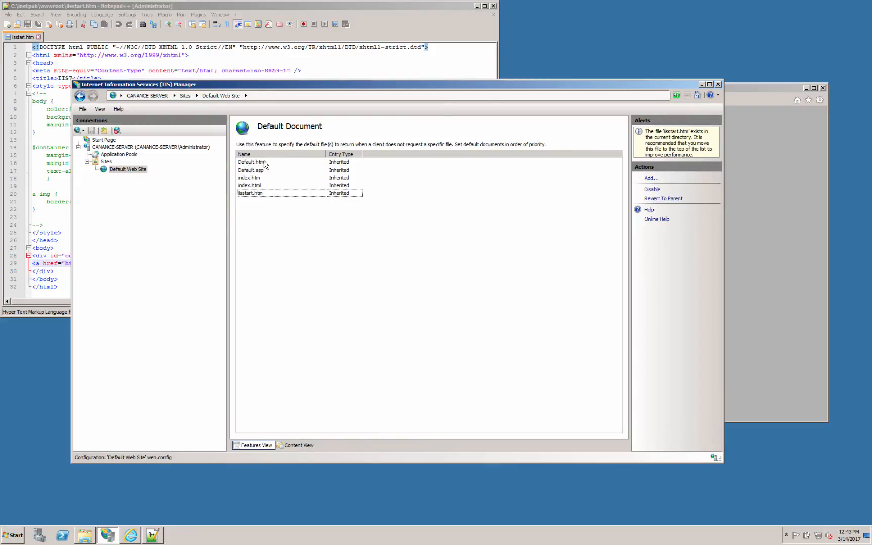
click(254, 194)
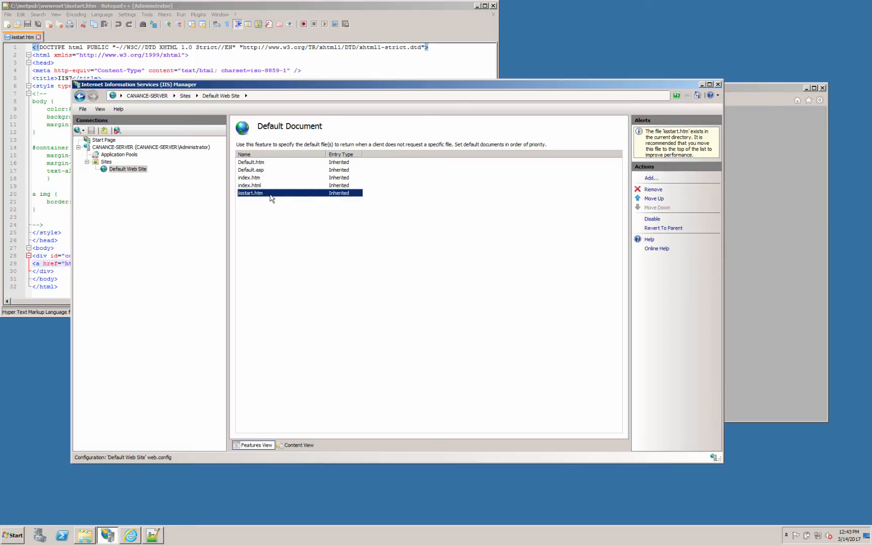
click(317, 230)
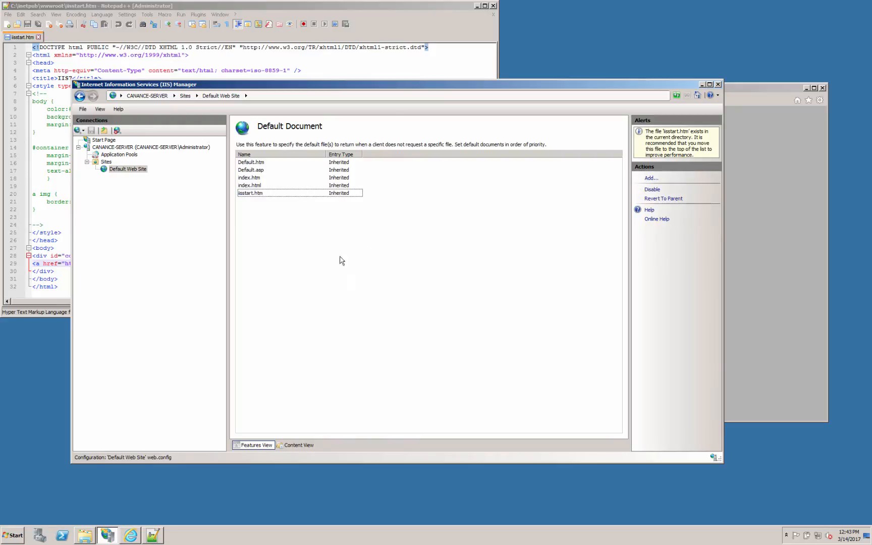
Check the wwwroot folder's files, then switch to Notepad++ and create a new blank file.
click(82, 535)
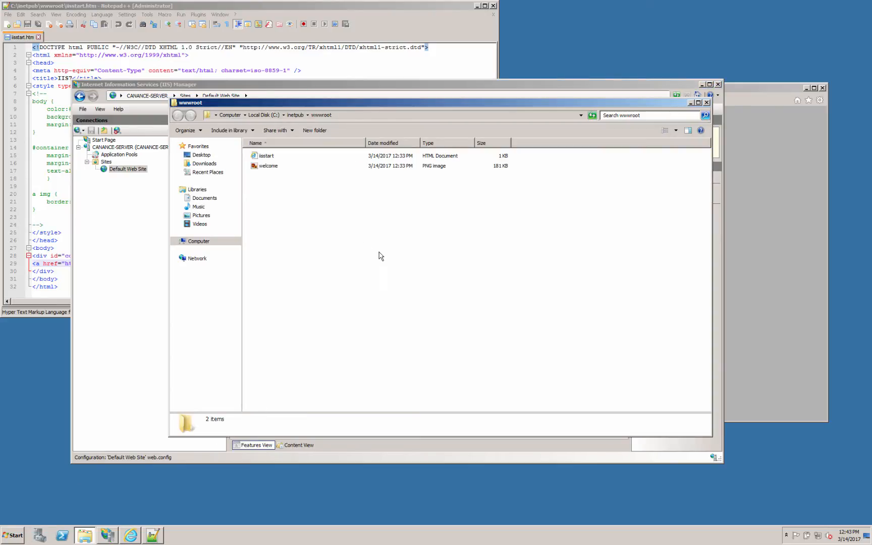
click(18, 47)
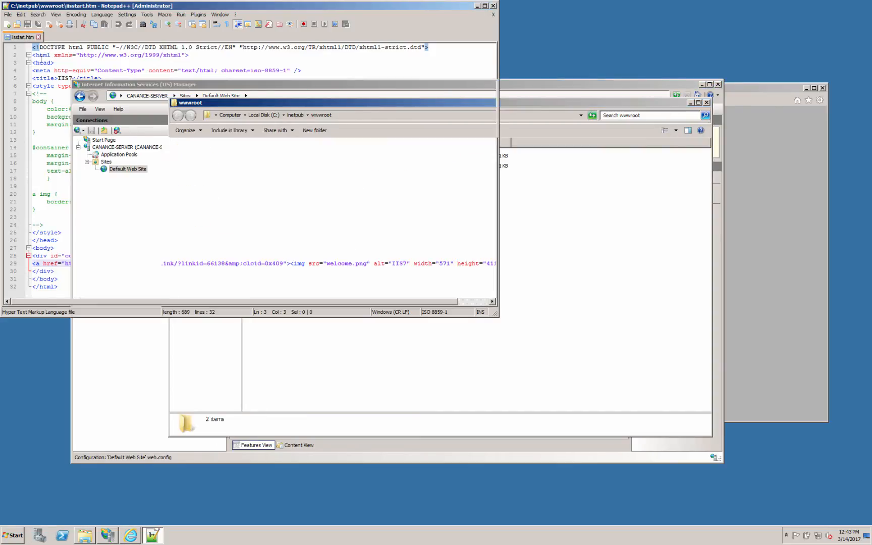
click(8, 14)
click(12, 23)
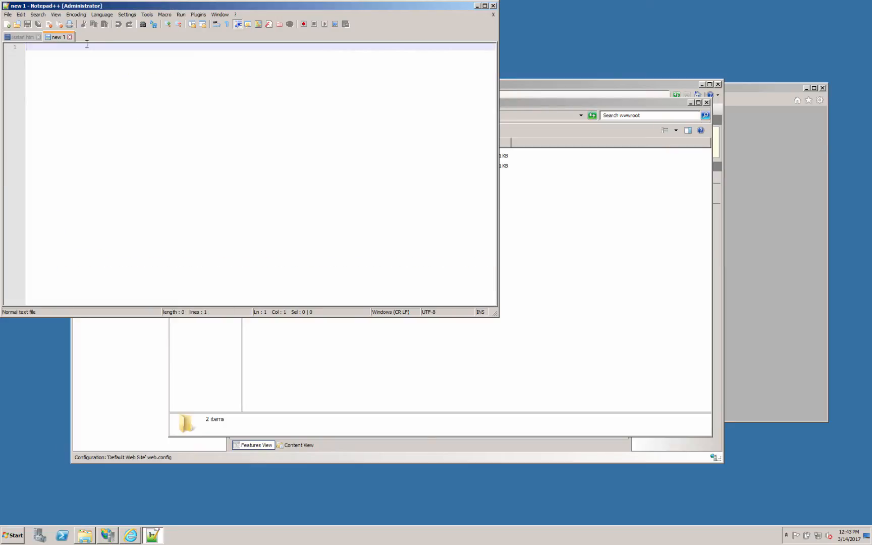
Write a minimal HTML page with opening and closing html tags and the text "hi" between them.
text(<h)
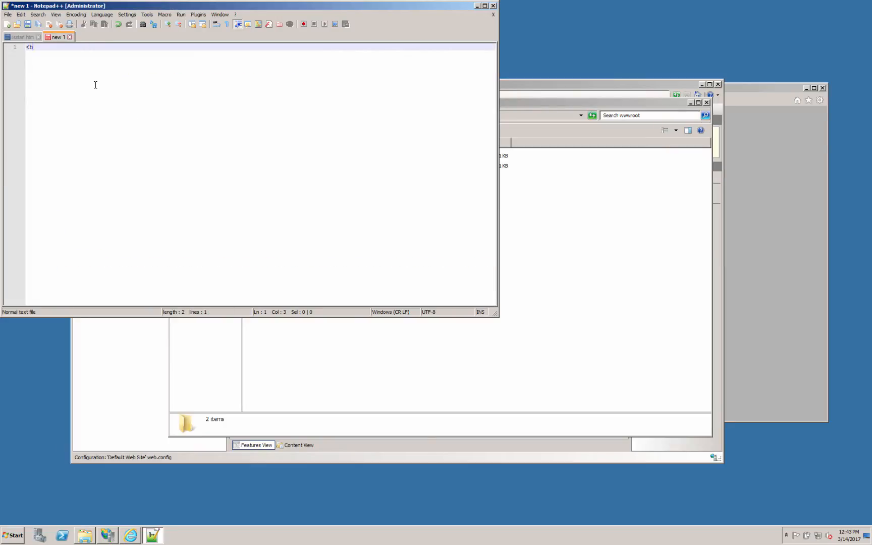
text(tml>)
key(Return)
key(Return)
text(</h)
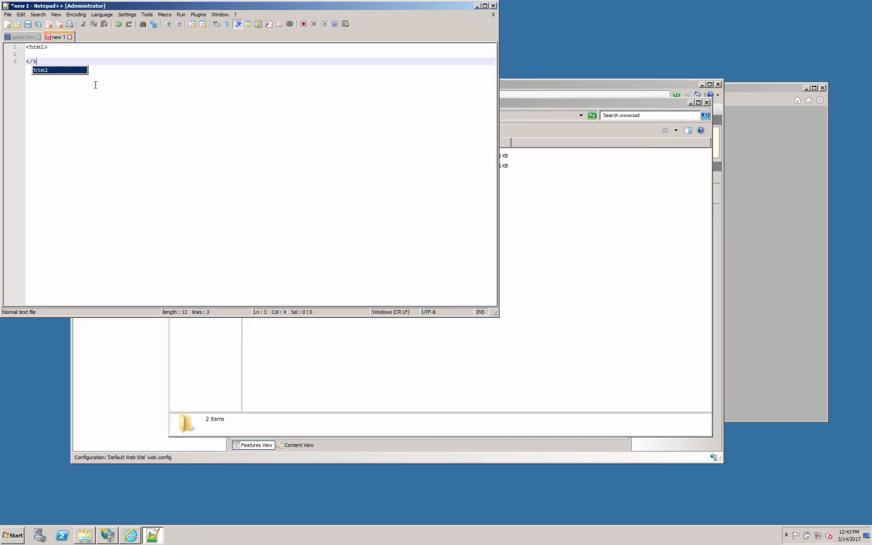
text(tml>)
key(Up)
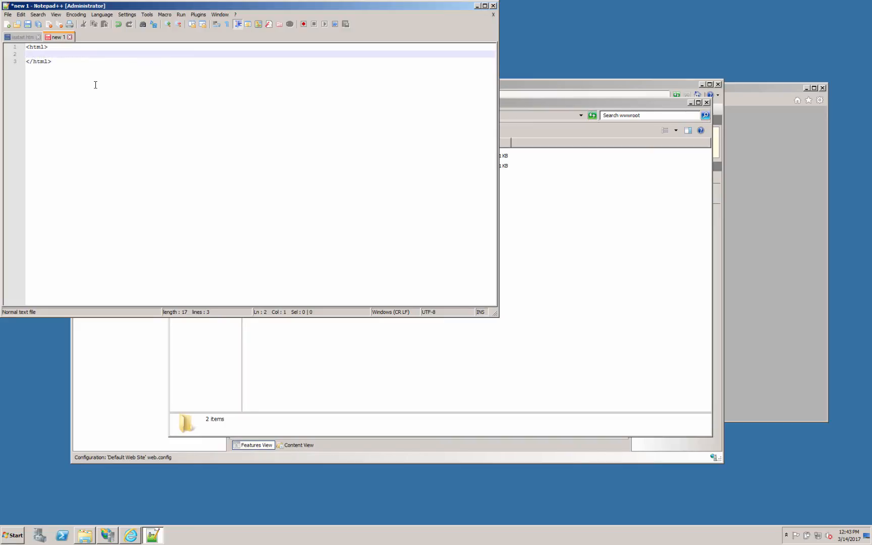
text(hi)
click(125, 76)
Start saving the new page and choose C:\inetpub\wwwroot as its location.
key(ctrl+s)
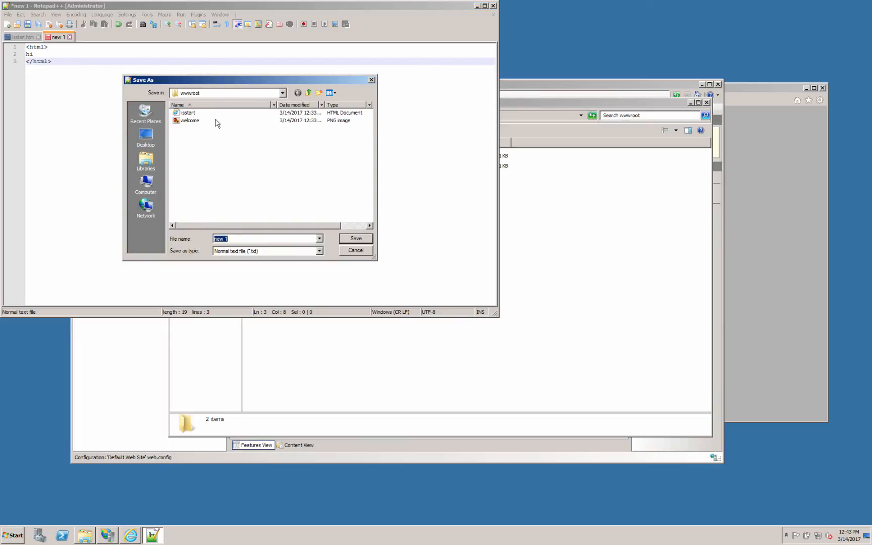
click(284, 94)
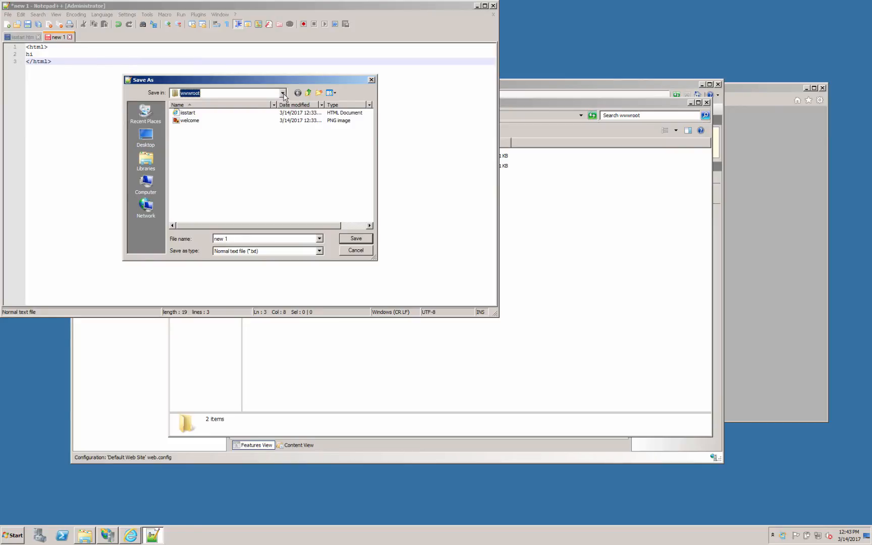
click(283, 95)
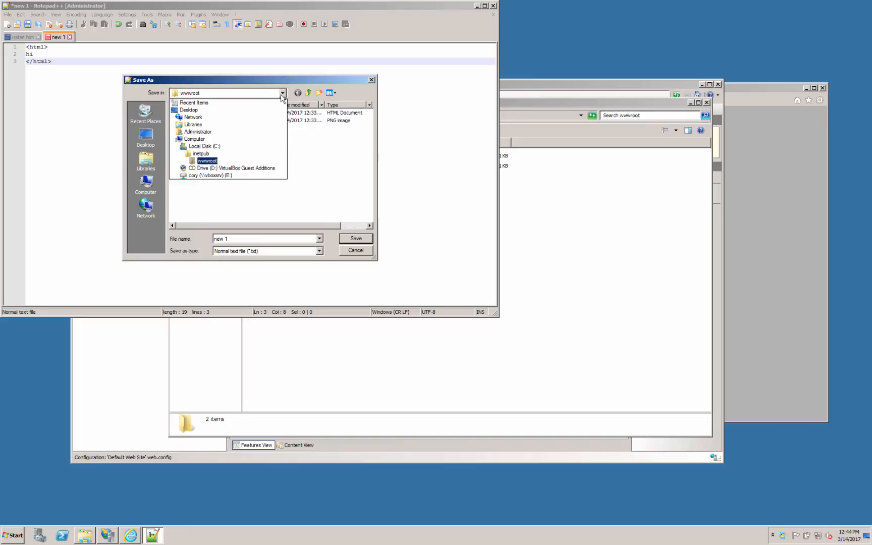
click(205, 146)
click(196, 114)
double_click(195, 114)
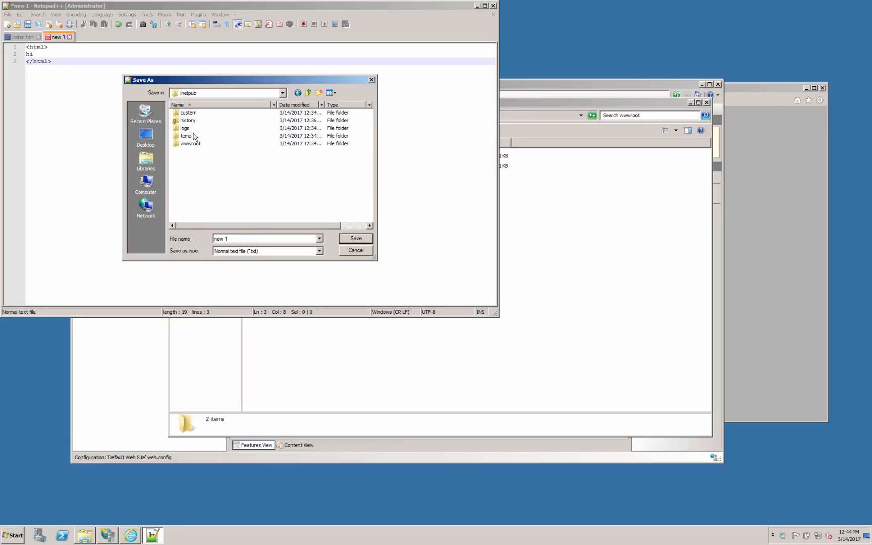
double_click(196, 144)
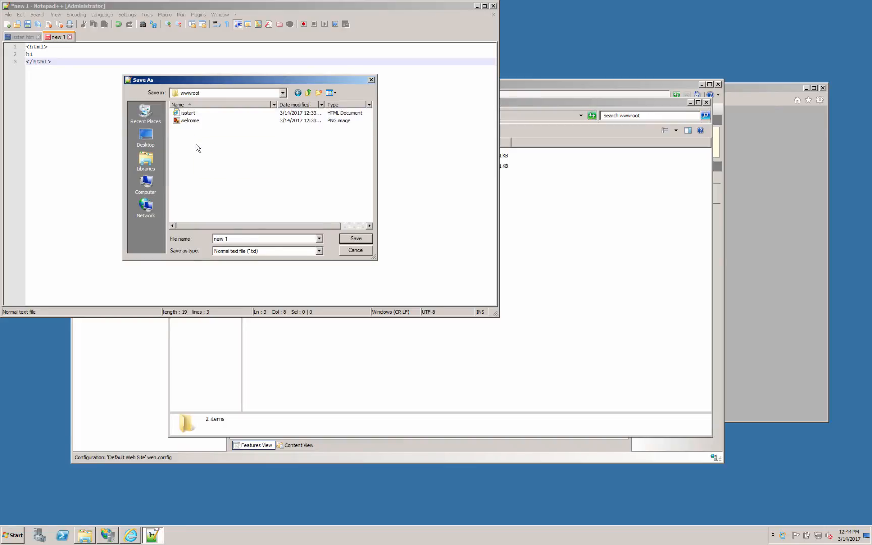
Save the page as index.html with the file type set to All types (*.*).
click(238, 238)
click(240, 237)
drag(245, 237, 139, 233)
text(index)
click(230, 251)
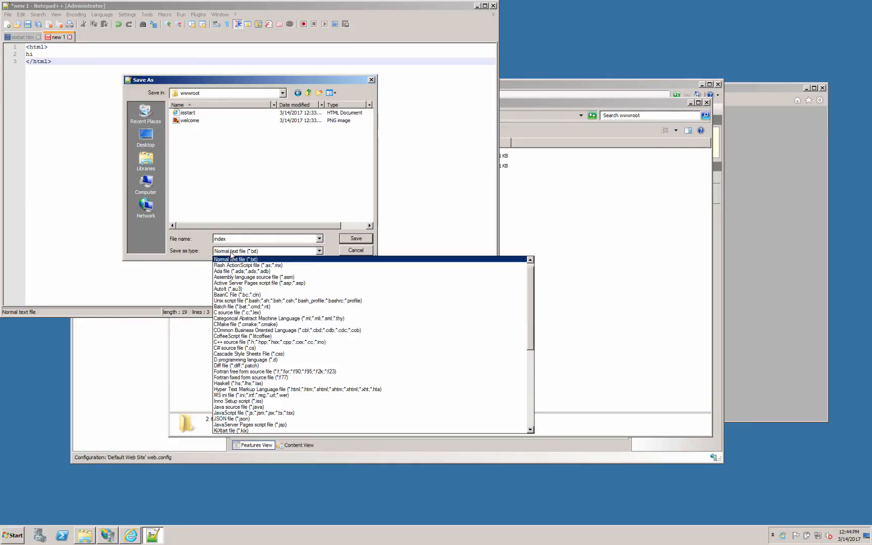
scroll(277, 373, down, 8)
scroll(276, 374, up, 10)
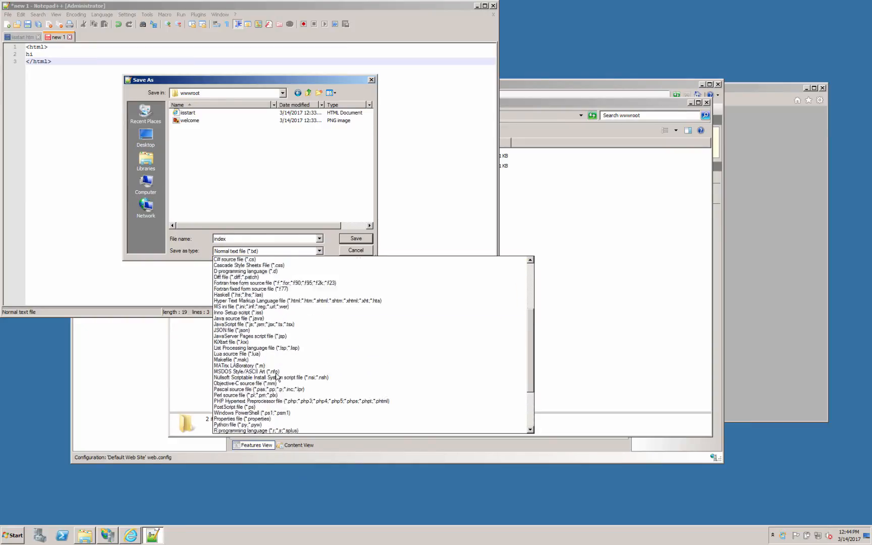
click(261, 260)
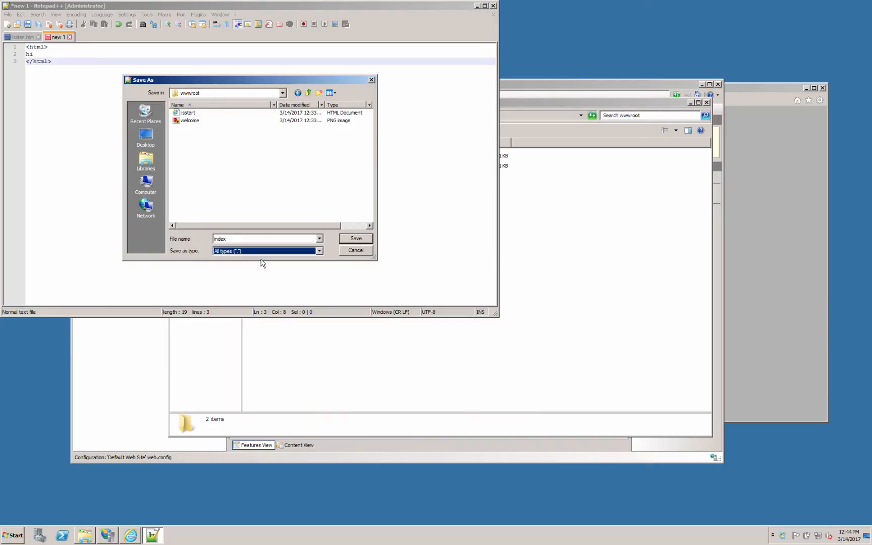
click(240, 238)
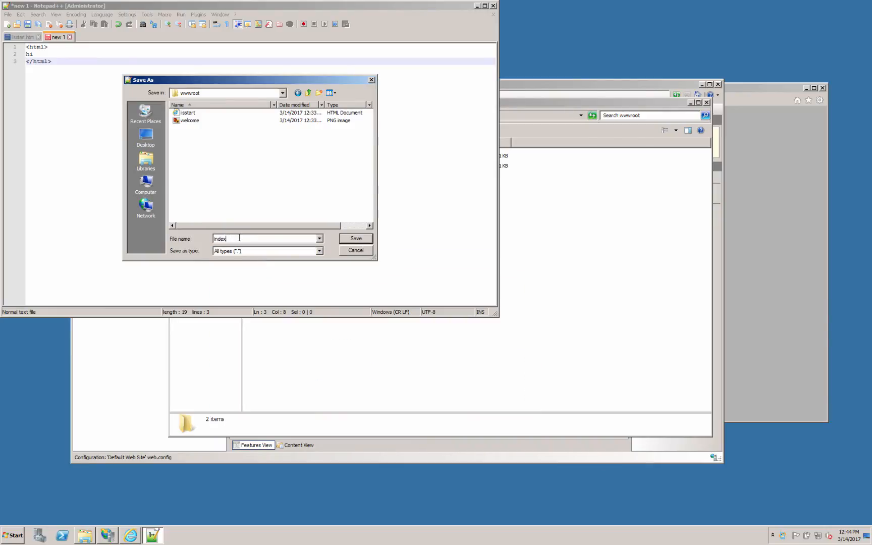
text(.html)
click(351, 239)
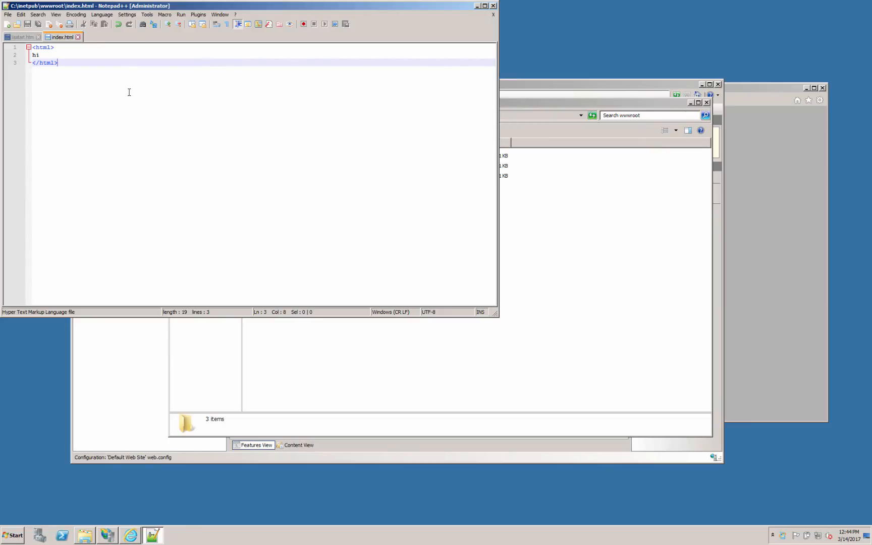
Reload the localhost page in Internet Explorer, then check the order of index.html and iisstart.htm among the default documents in IIS Manager.
click(762, 211)
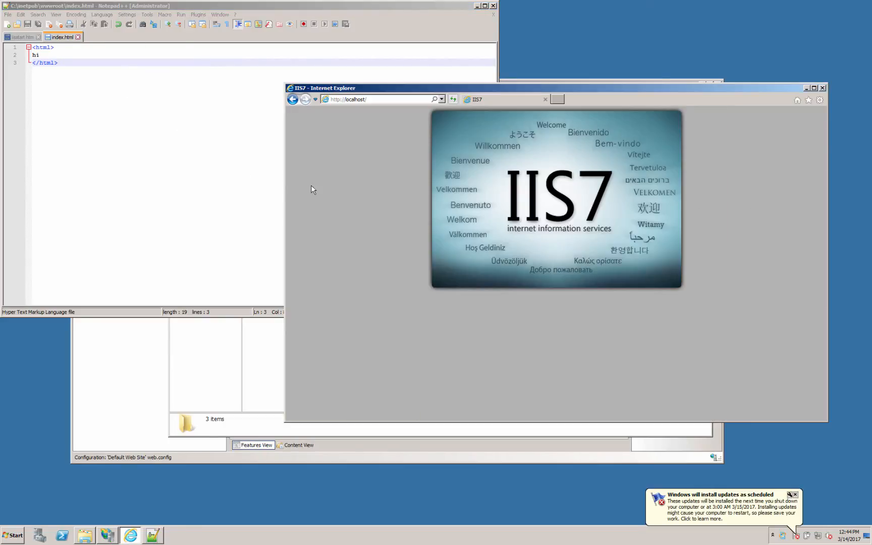
key(F5)
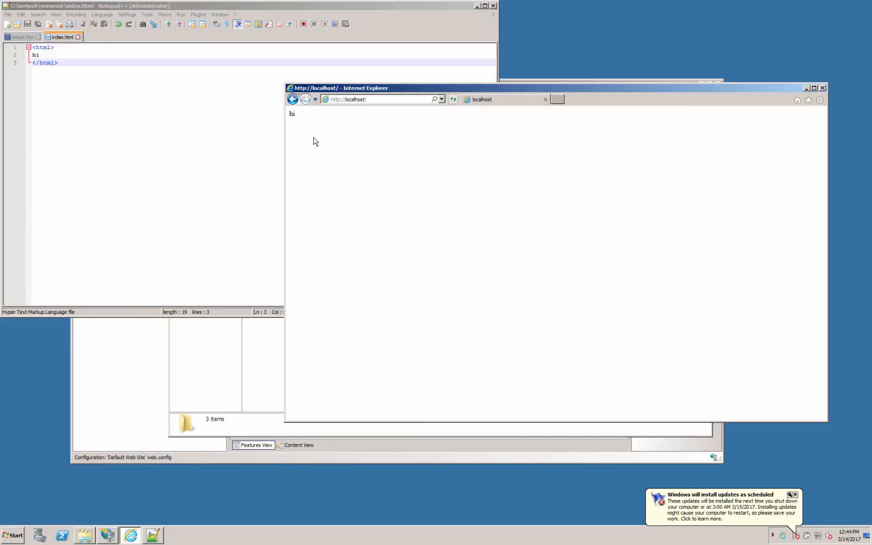
click(225, 368)
click(142, 379)
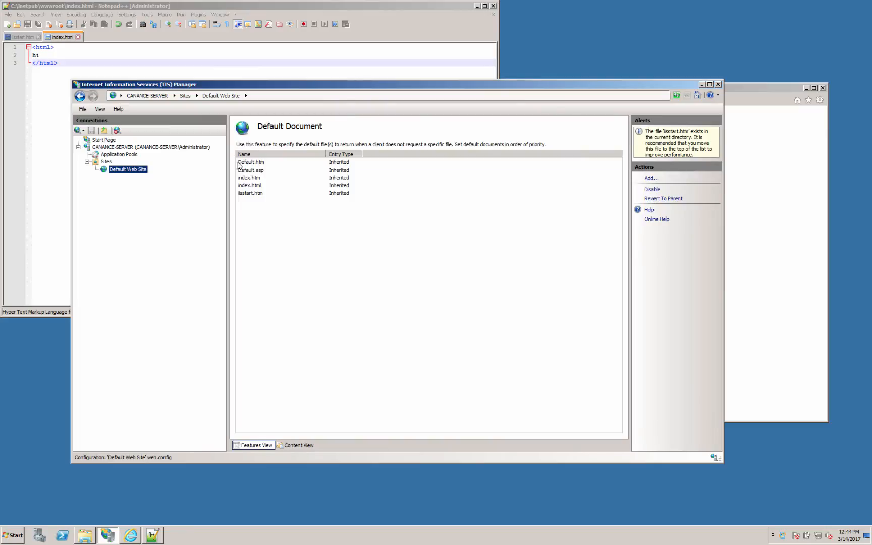
click(243, 178)
click(242, 186)
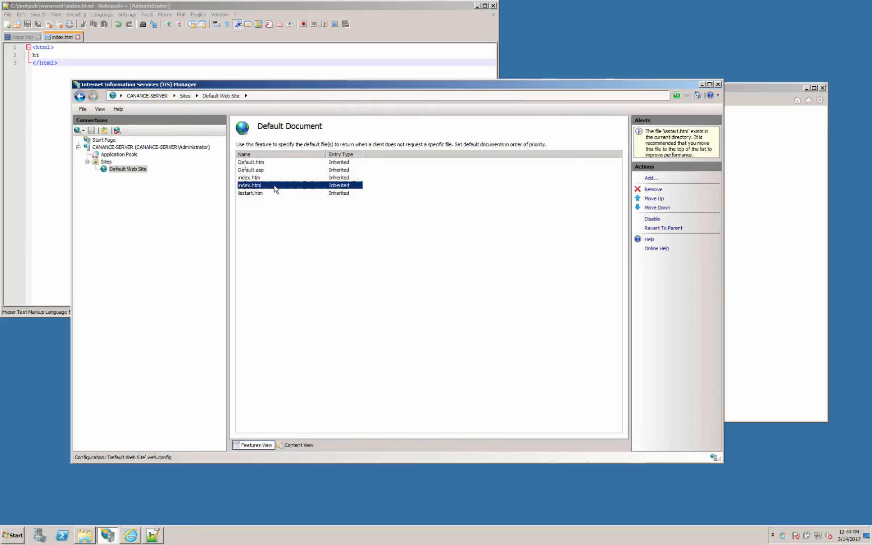
click(248, 194)
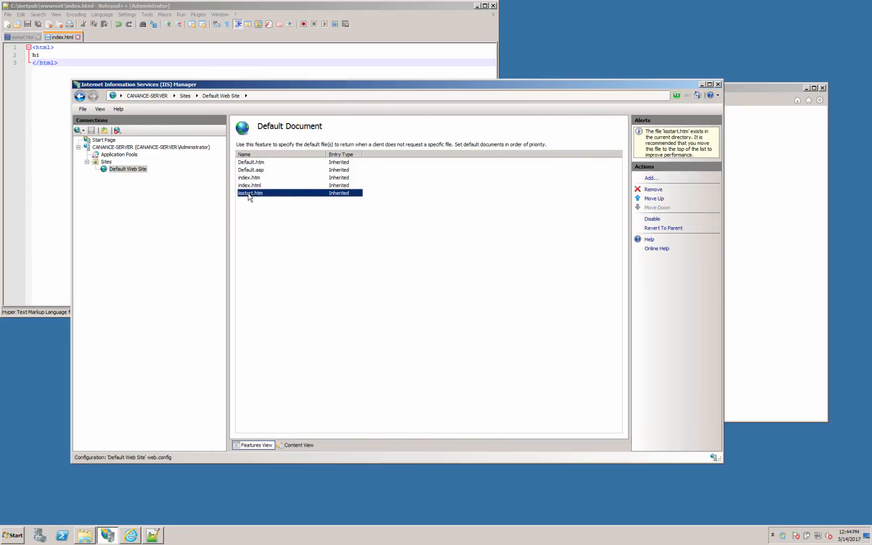
click(289, 228)
click(752, 164)
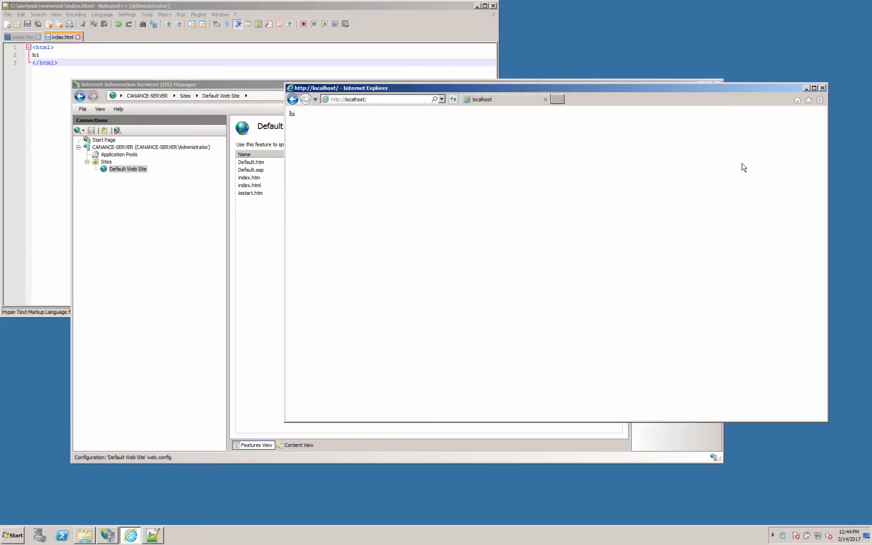
click(415, 101)
text(i)
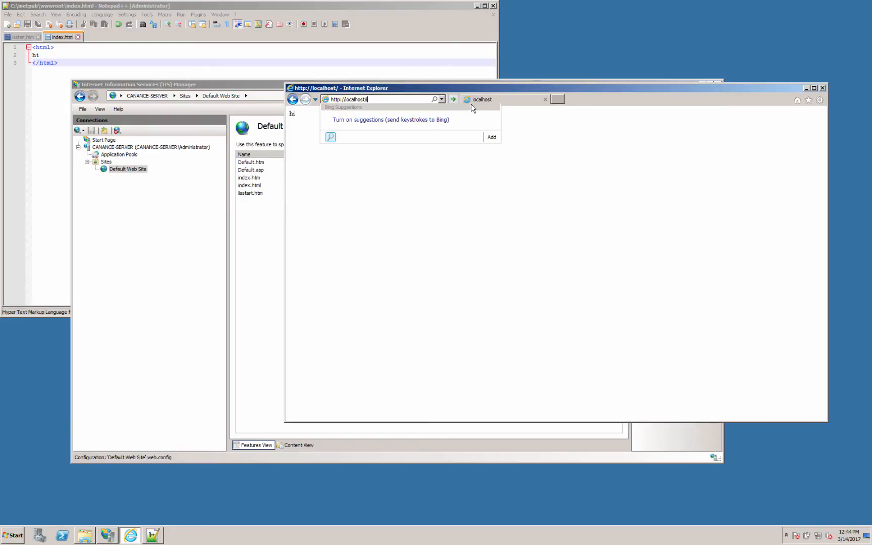
text(isstart.htm)
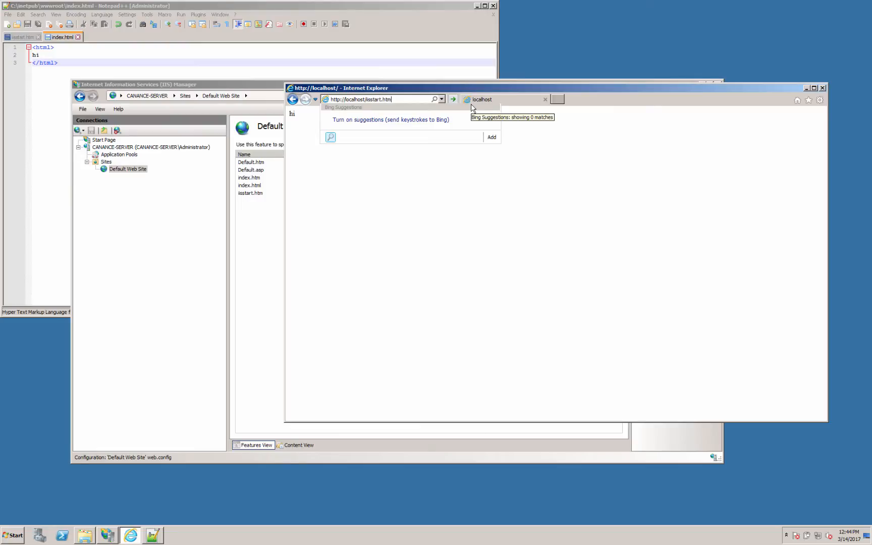
key(Return)
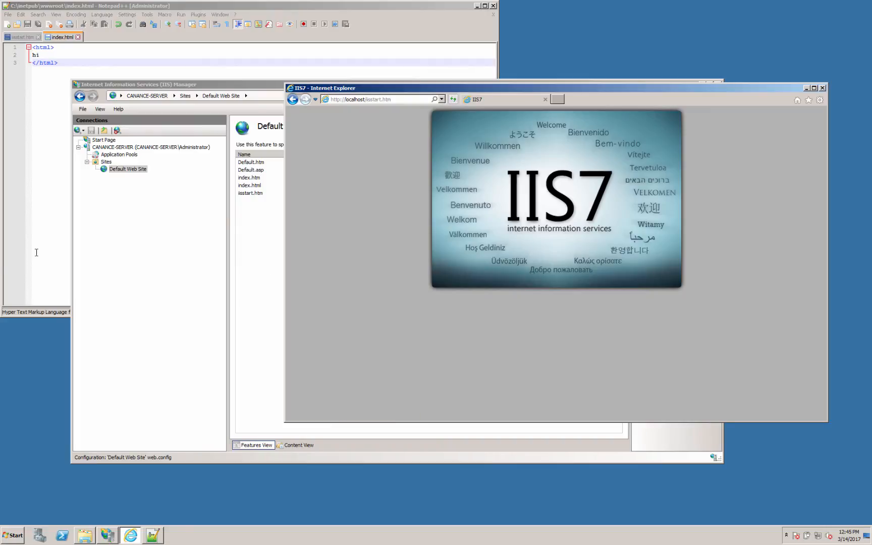
In Notepad++, replace the "hi" line of index.html with a head section containing a title with the site owner's full name.
click(38, 146)
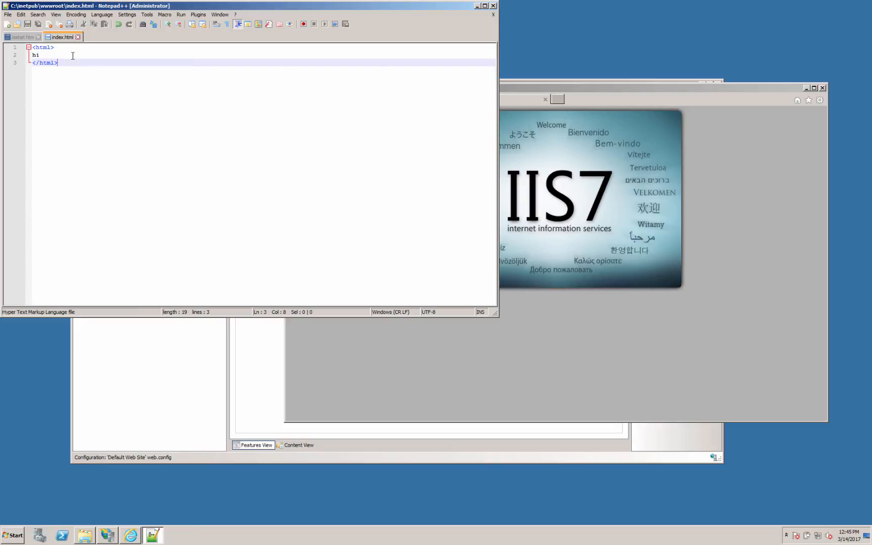
drag(72, 54, 3, 56)
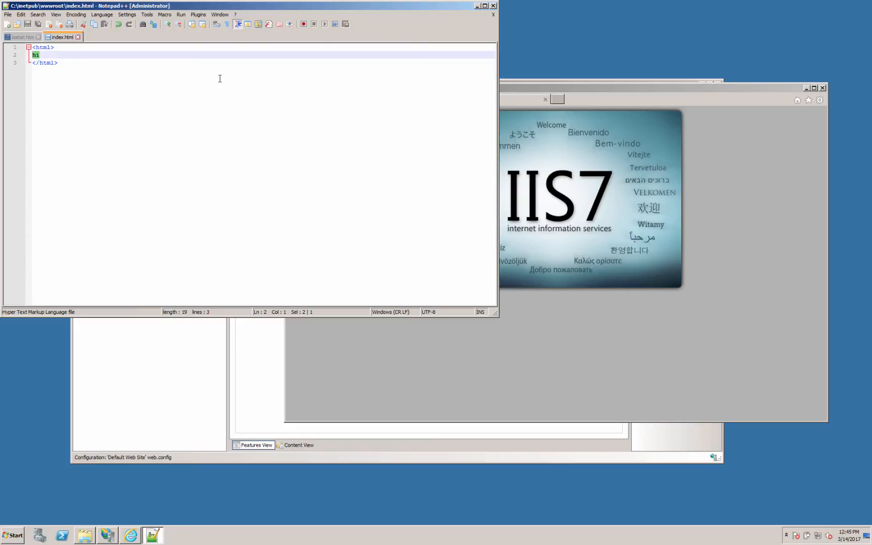
key(Delete)
text(<head>)
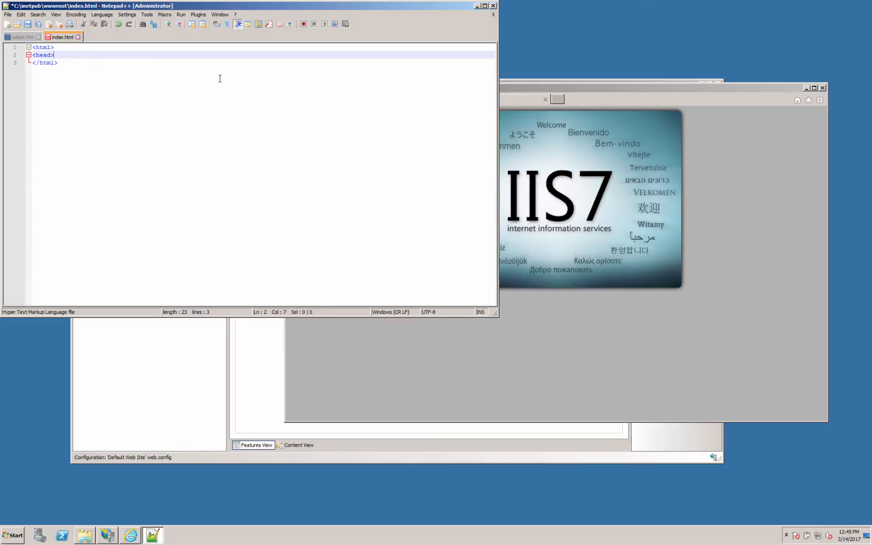
key(Return)
text(<title>)
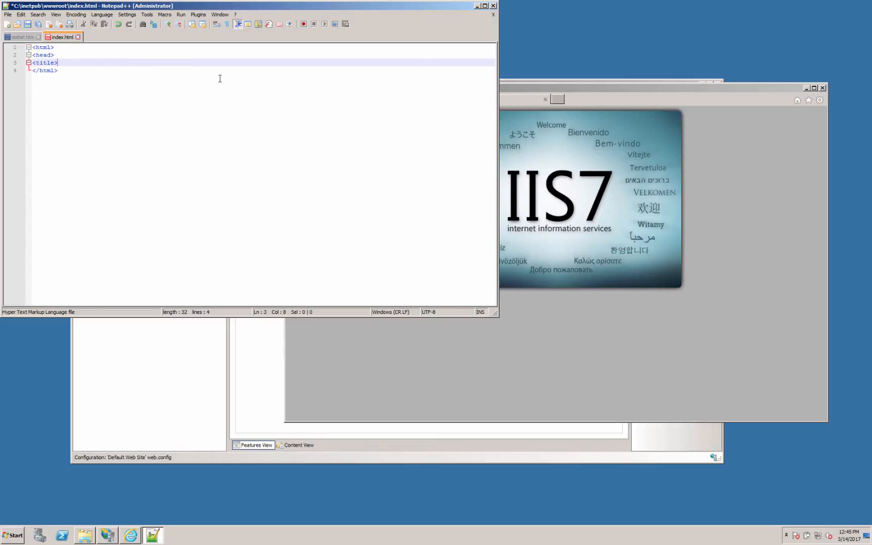
text(Cory Nance</title>)
key(Return)
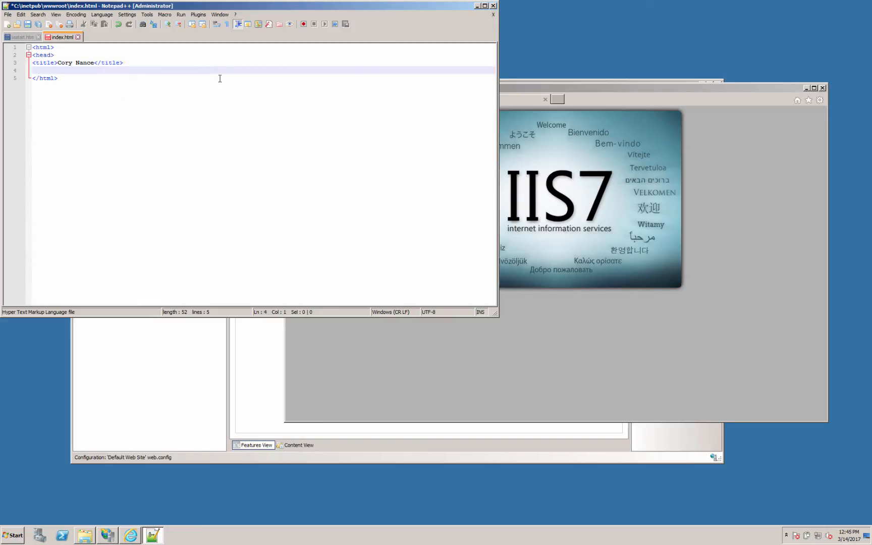
text(</head>)
key(Return)
Add a body section below the head, containing an h1 heading with the site owner's full name.
text(<)
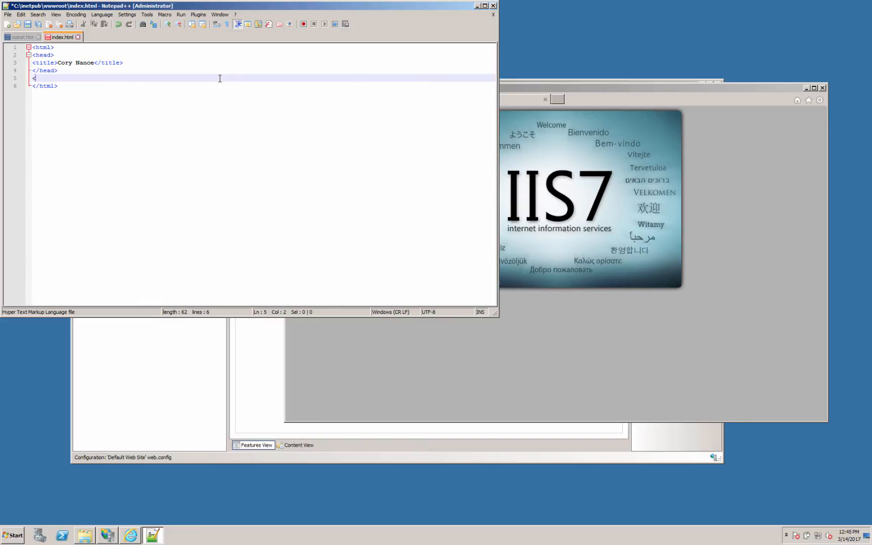
text(body>)
key(Return)
key(Return)
text(</)
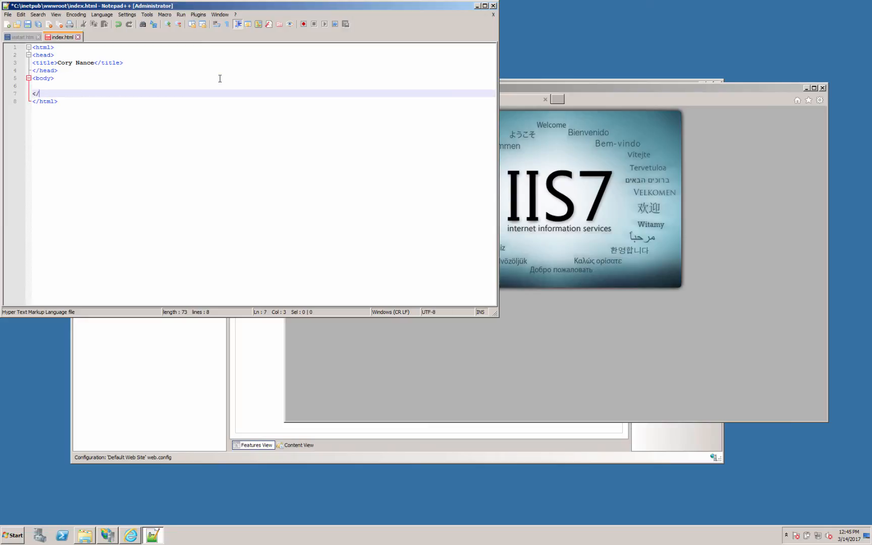
text(body>)
key(Up)
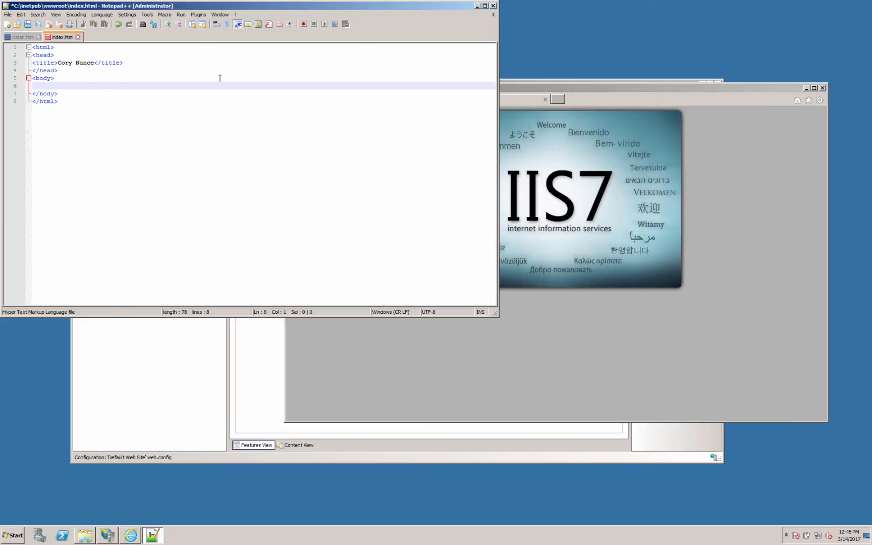
text(<h1>Cory Nance</h1>)
key(Return)
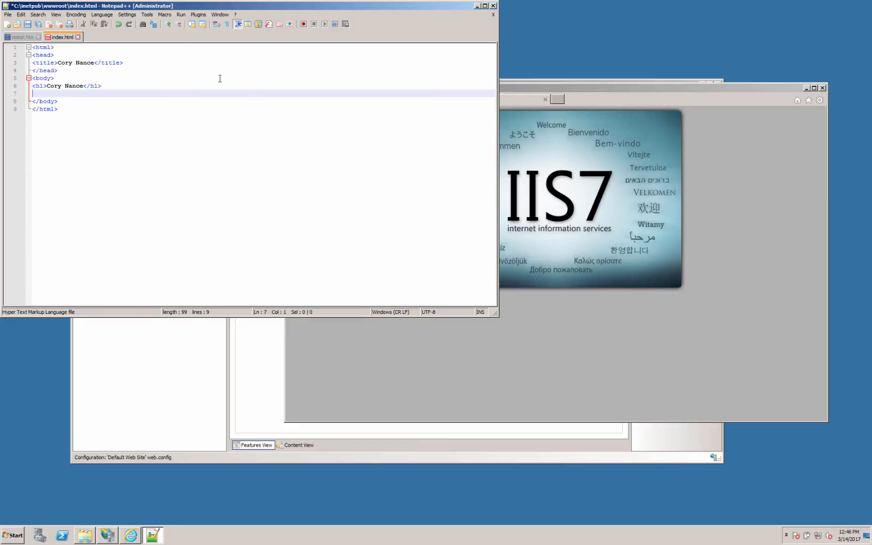
Add an indented unordered list with opening and closing ul tags below the h1 heading.
key(Tab)
text(<ul>)
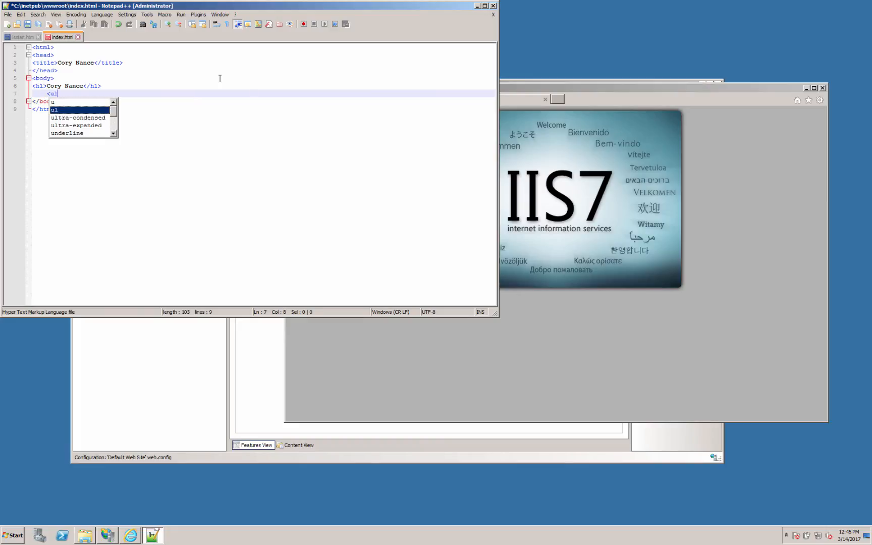
key(Return)
key(Return)
text(</ul>)
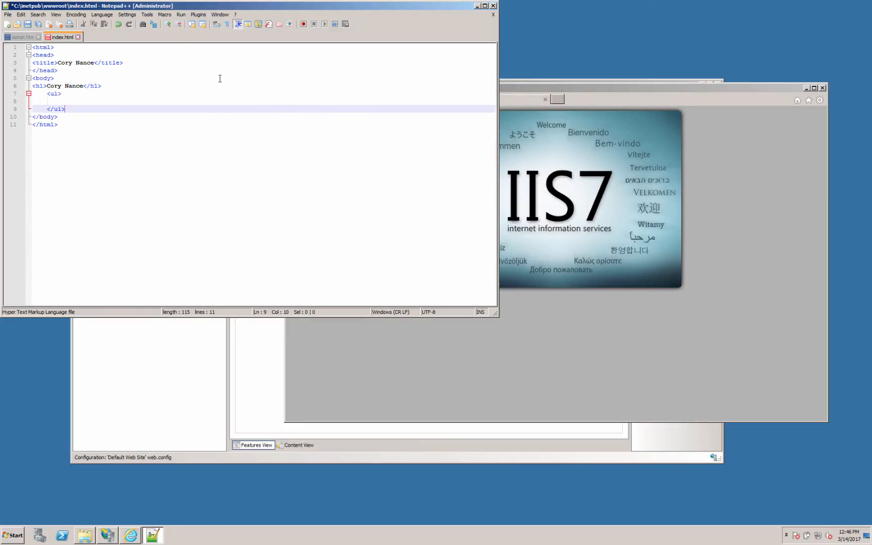
key(Up)
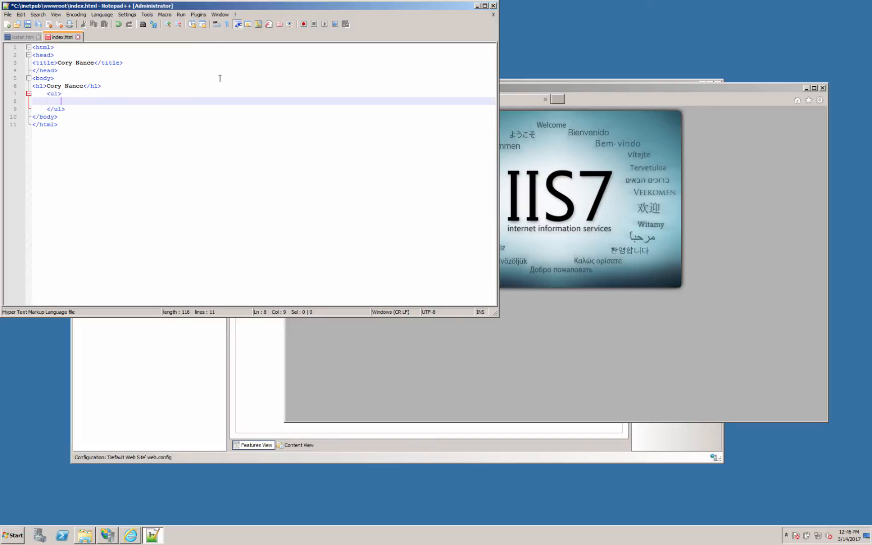
text(<li)
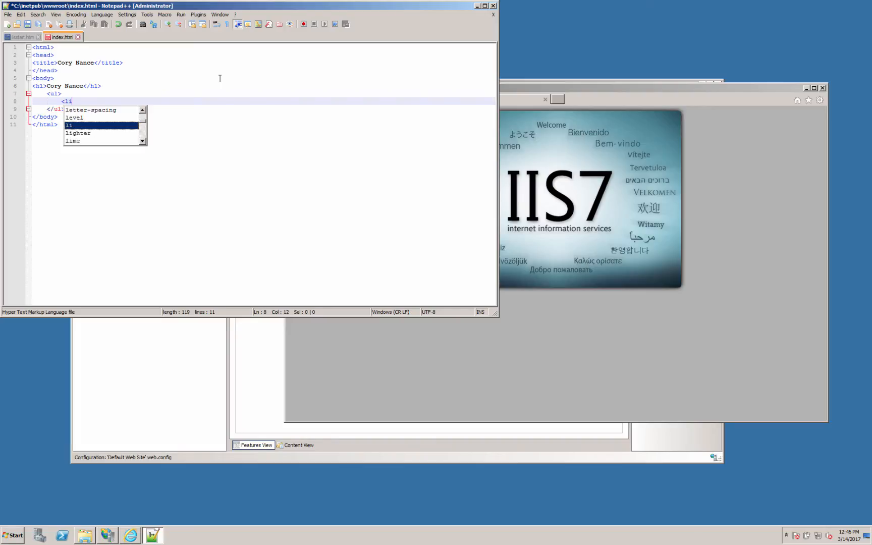
text(><a href)
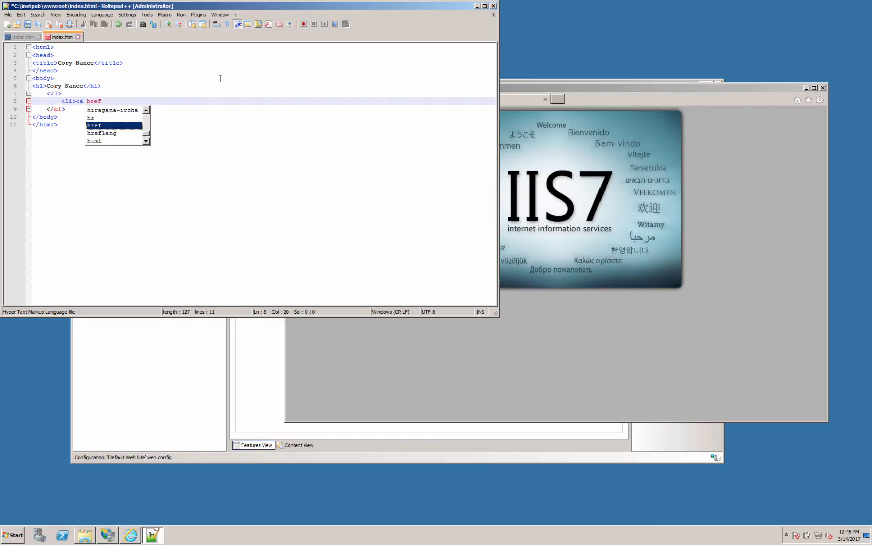
text(="http)
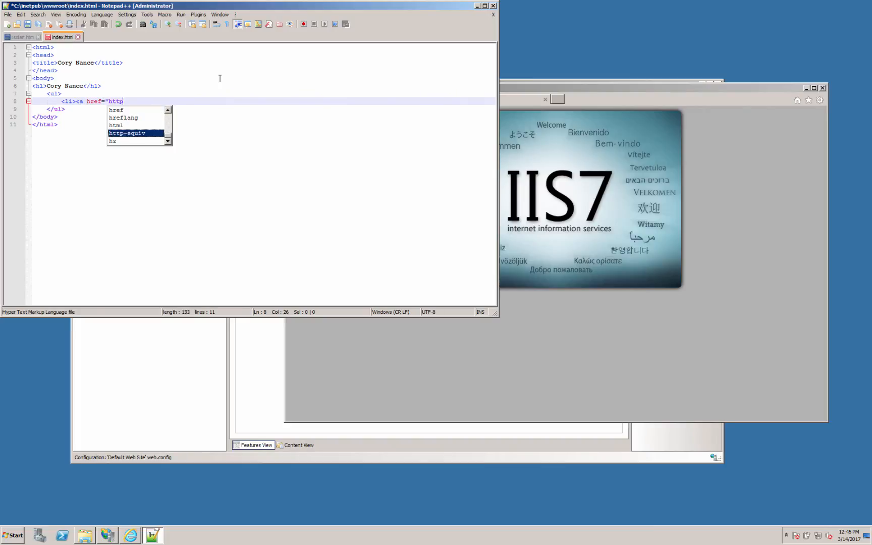
text(://ninite.com)
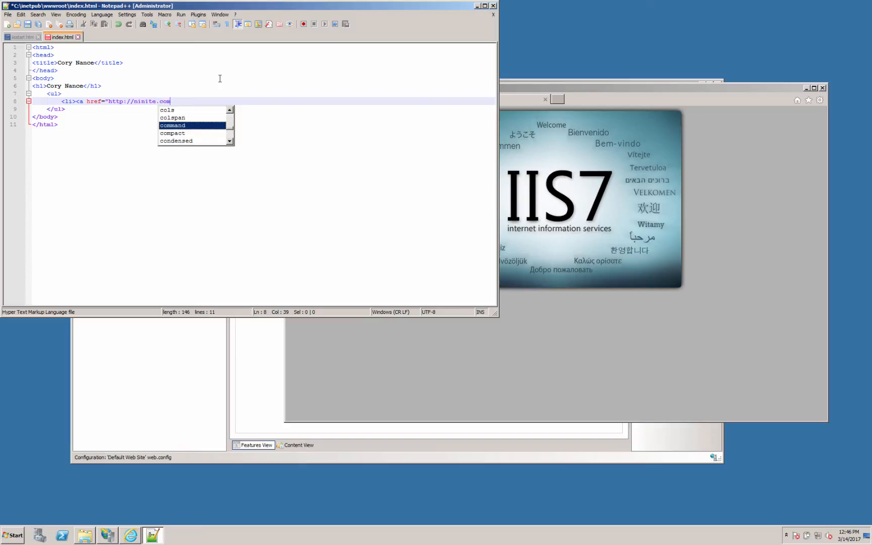
text(">N)
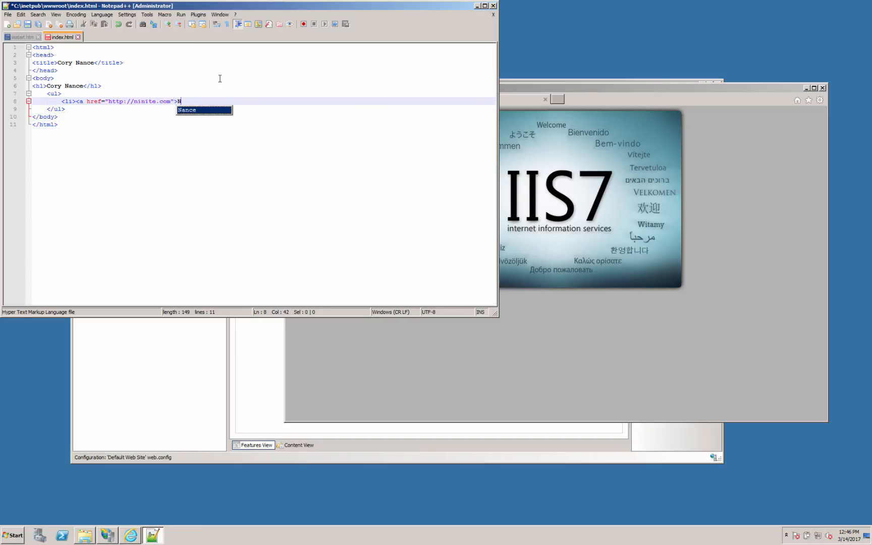
text(inite</a)
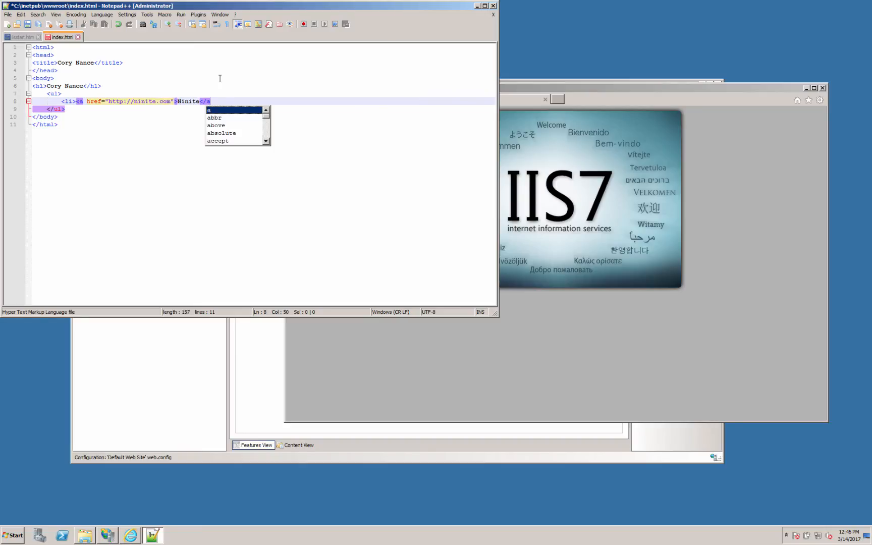
text(></li>)
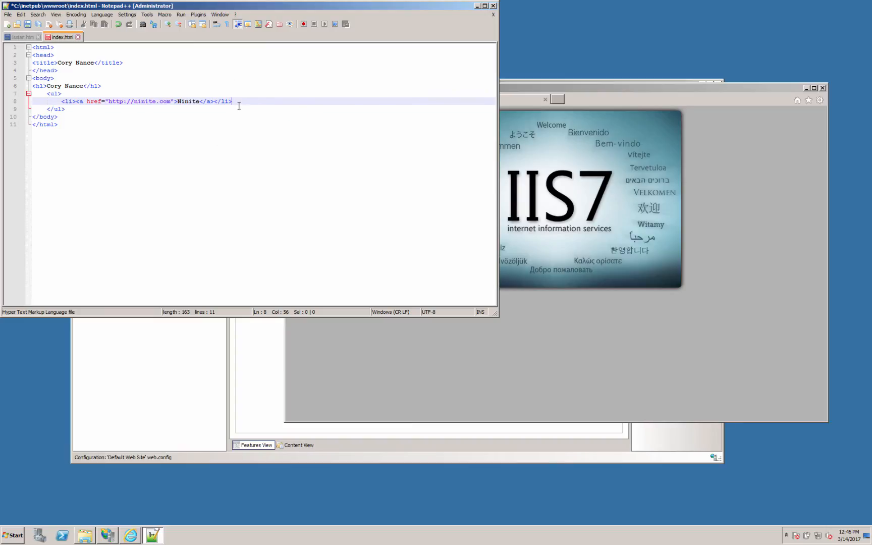
Duplicate the Ninite list item twice on new lines below it.
drag(233, 101, 60, 101)
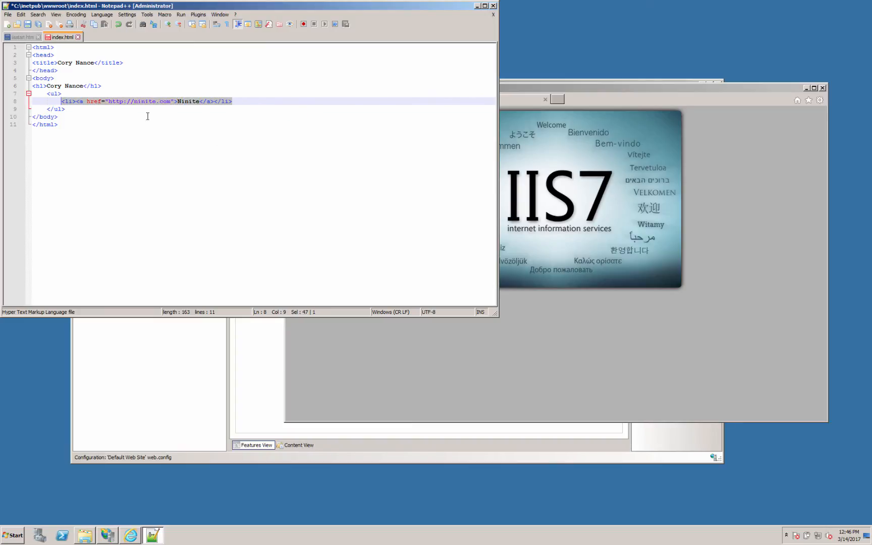
click(235, 100)
key(Return)
key(ctrl+v)
key(Return)
key(ctrl+v)
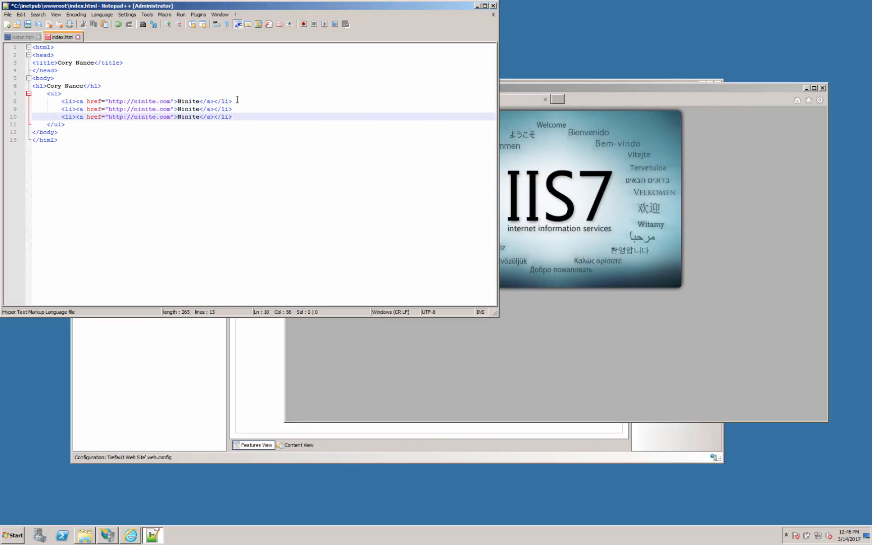
double_click(194, 110)
text(Micros)
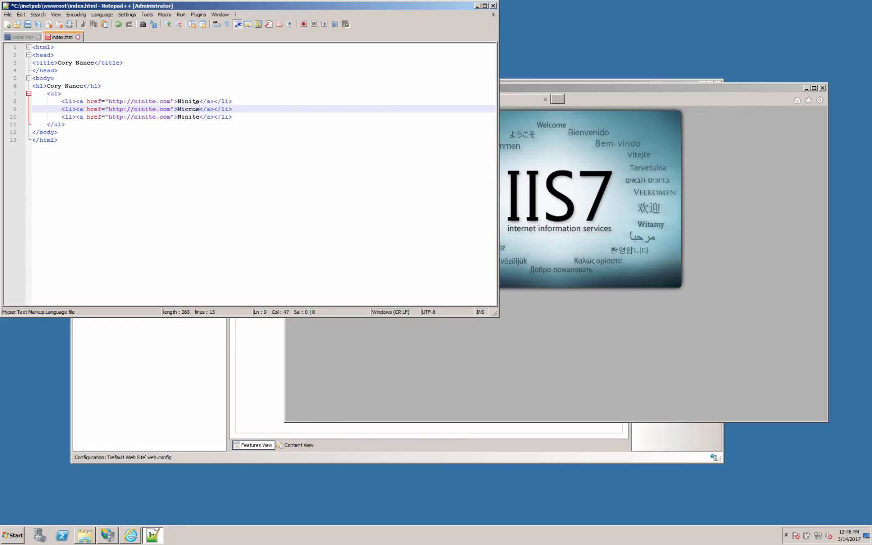
text(oft Technet)
double_click(146, 110)
text(technet.m)
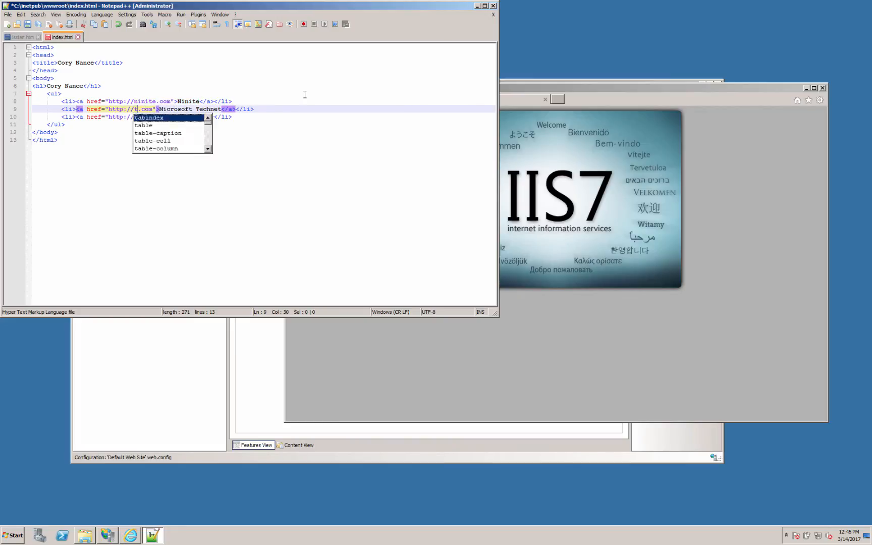
text(icrosoft)
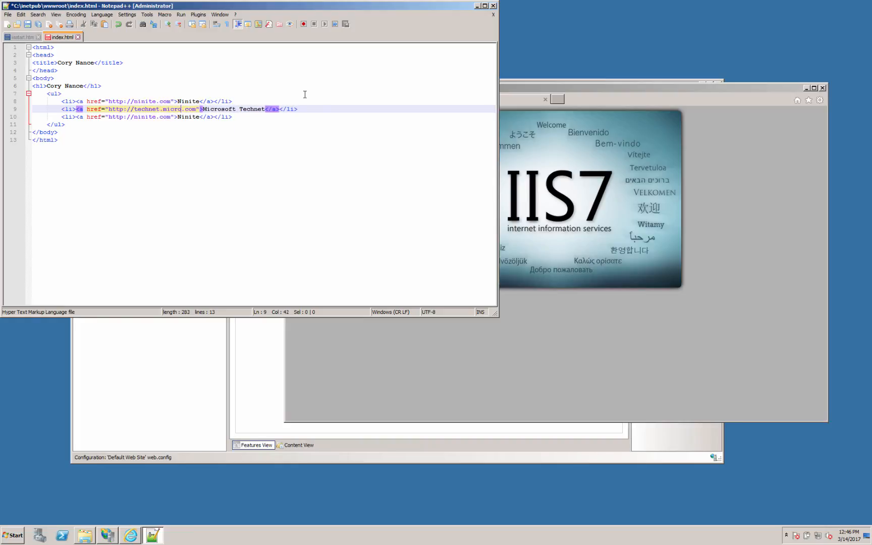
Change the third list item's link text to "Hey, Scripting Guy!".
double_click(194, 116)
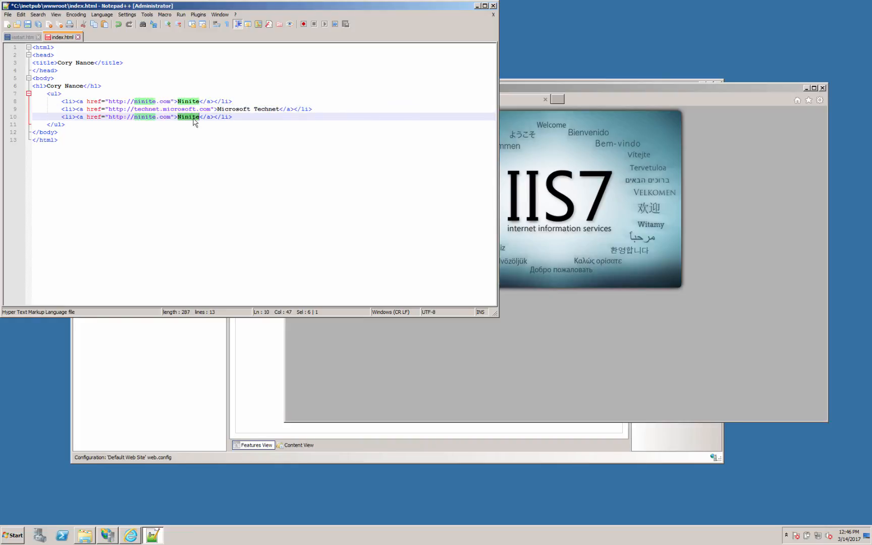
text(Hey, Scripting)
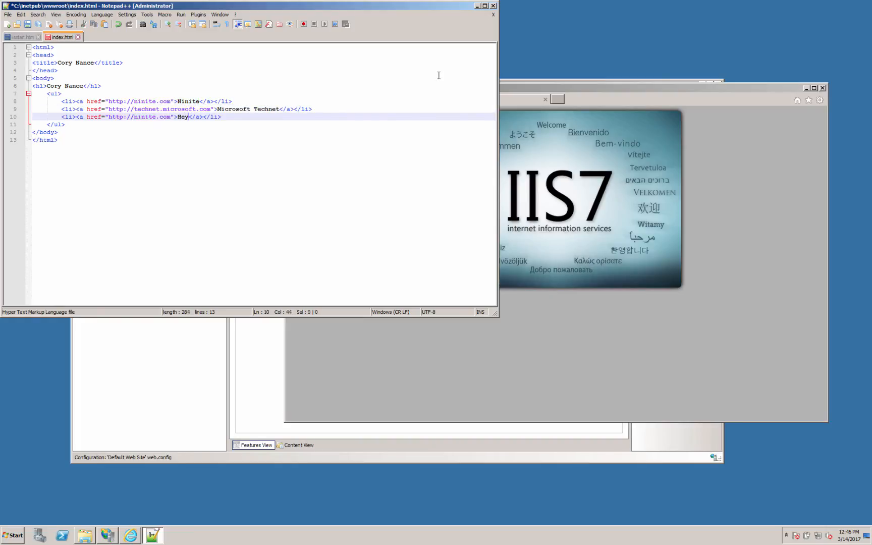
text( GuY!)
key(BackSpace)
key(BackSpace)
text(y!)
double_click(154, 117)
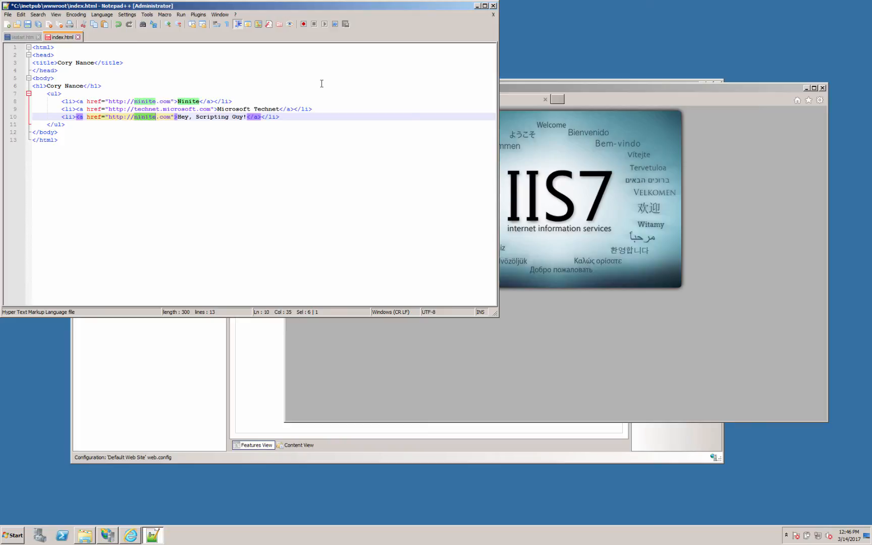
text(blogs.technet.)
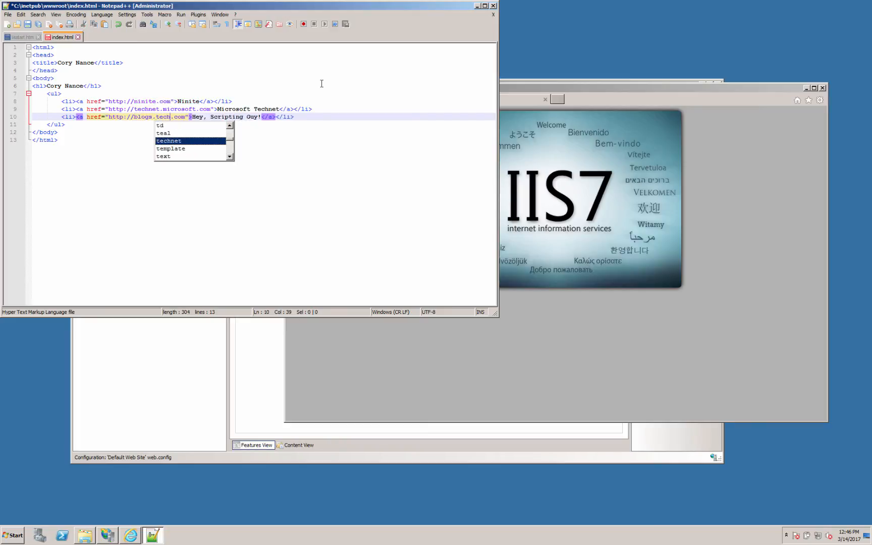
text(microsoft.com/)
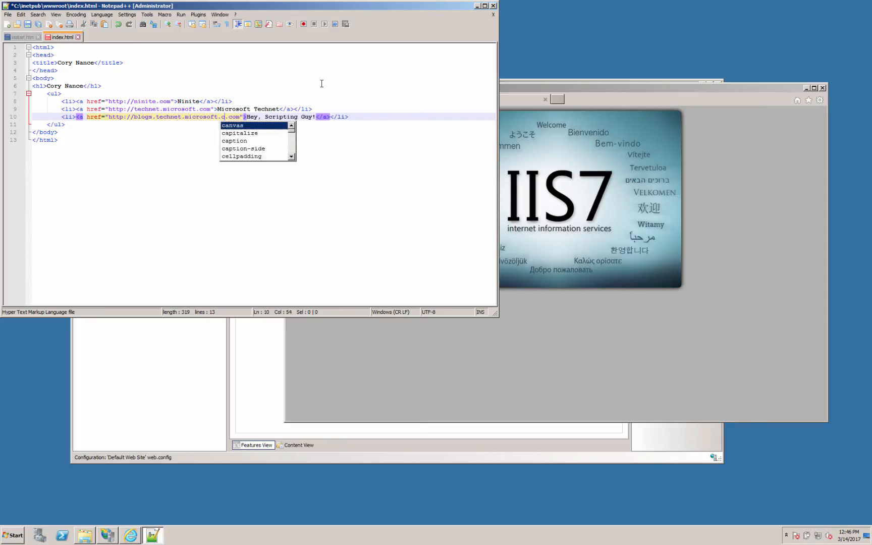
text(heyscriptinggu)
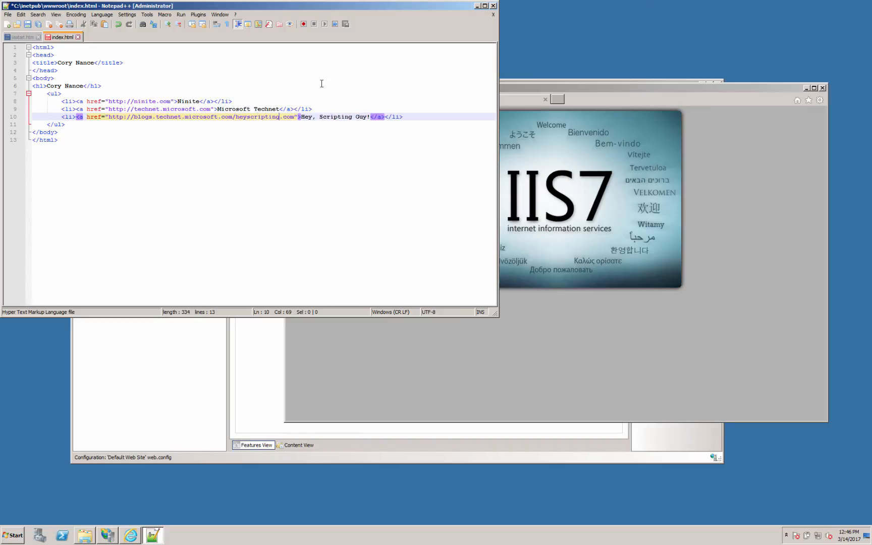
text(y)
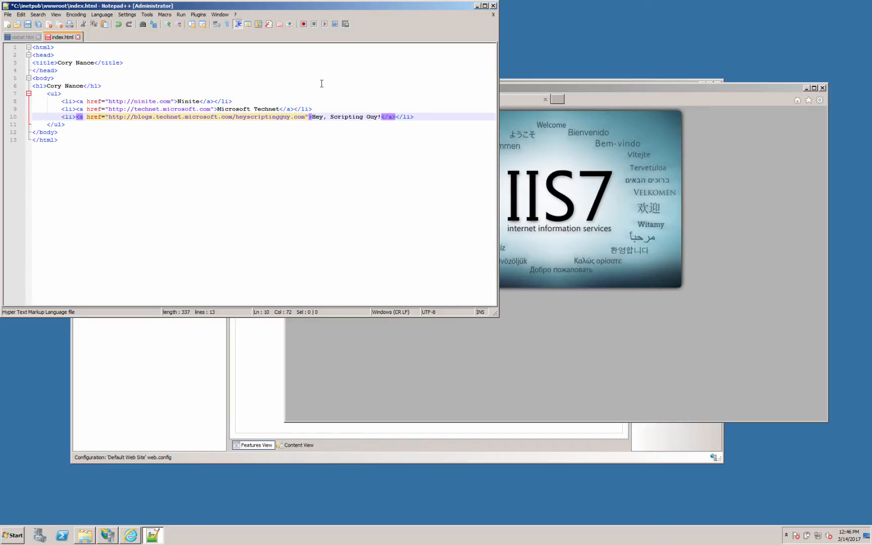
key(shift+Right)
key(shift+Right)
key(shift+Right)
key(shift+Right)
key(shift+Right)
key(Delete)
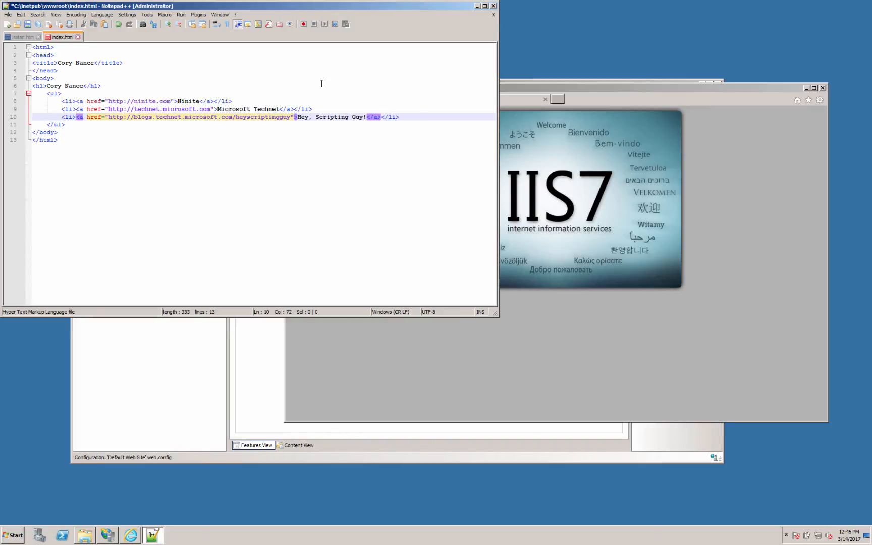
click(202, 141)
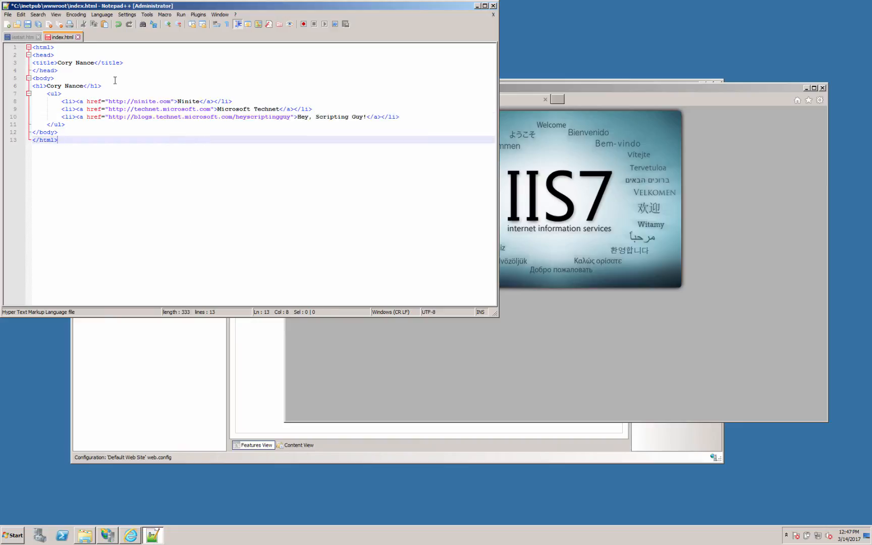
Add the paragraph "Welcome to my page! Some of my favorite Window's websites are:" between the h1 heading and the list, and save the file.
click(133, 79)
click(130, 85)
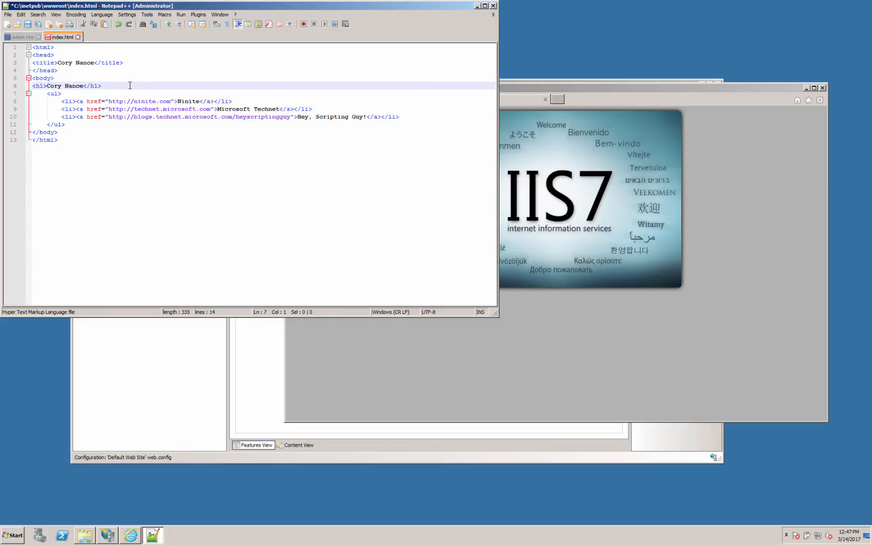
key(Return)
text(<p?)
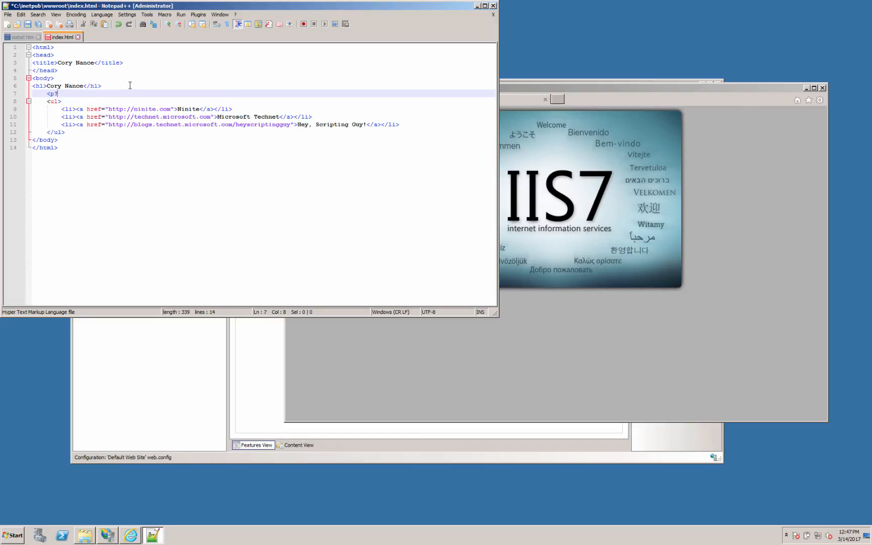
text(>Welcome to my page)
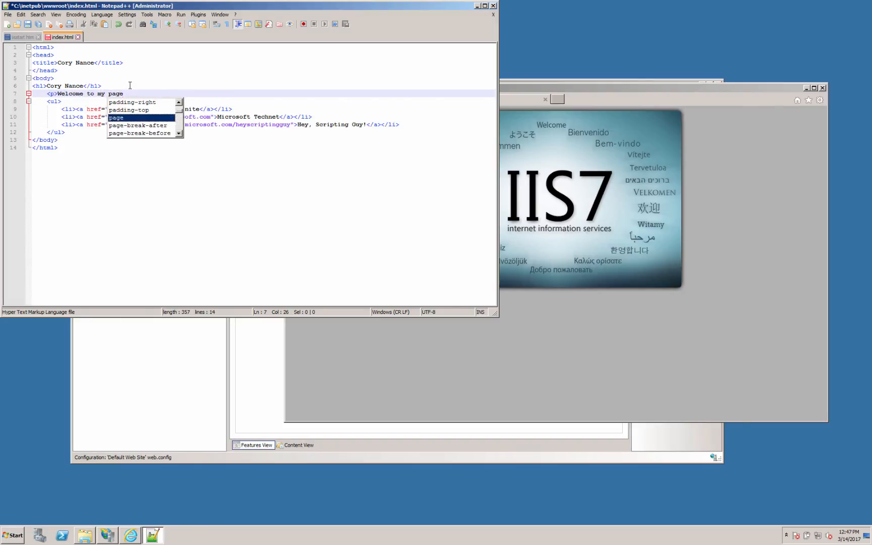
text(!  Some of my )
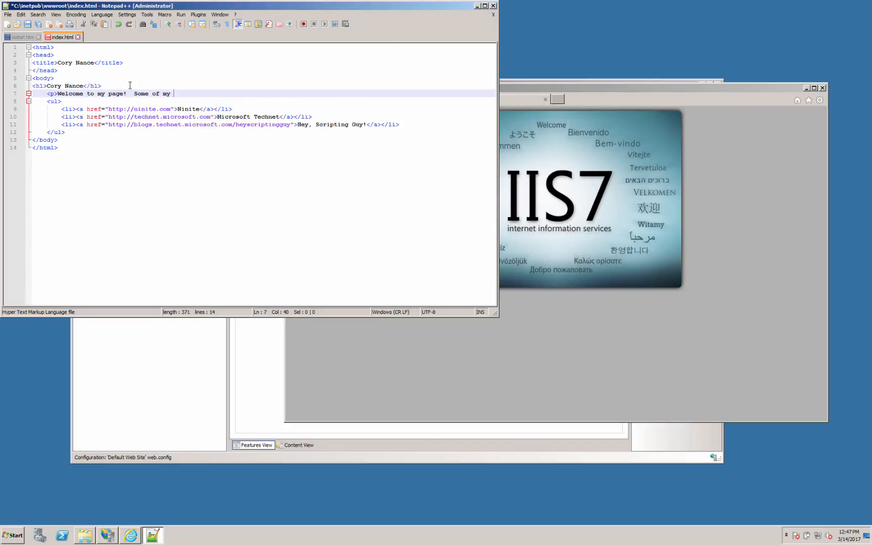
text(favorite Windows's websites are)
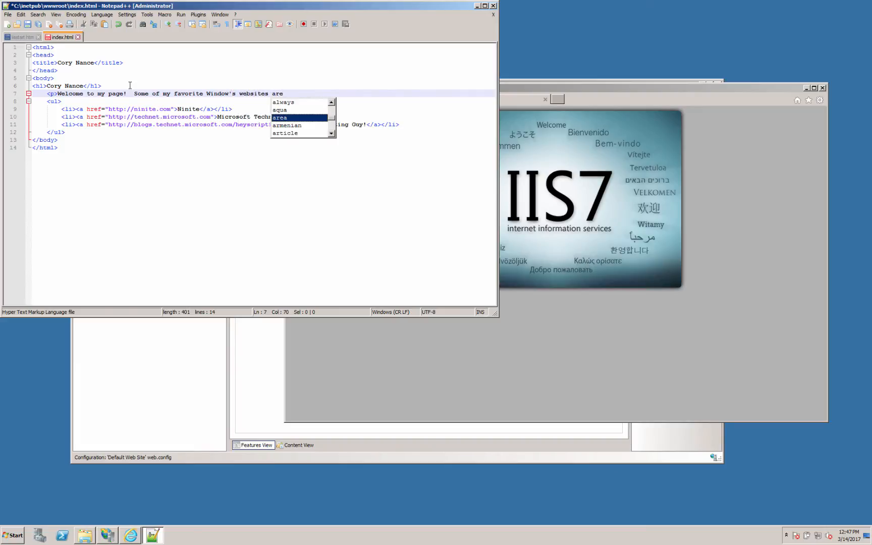
text(:</p>)
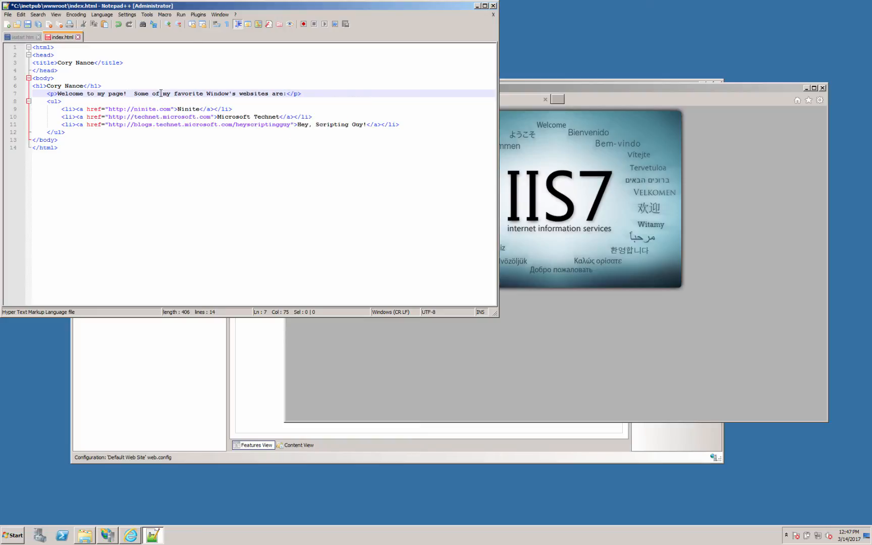
click(233, 200)
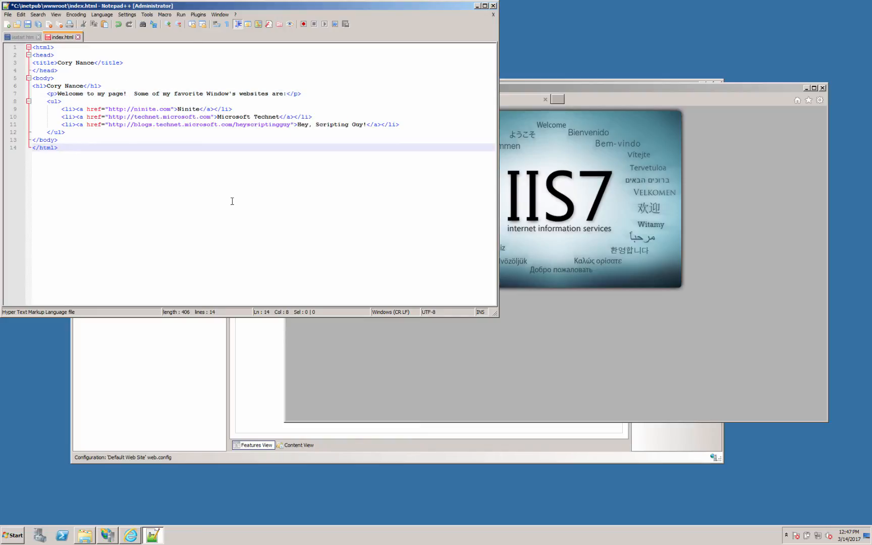
key(ctrl+s)
click(597, 346)
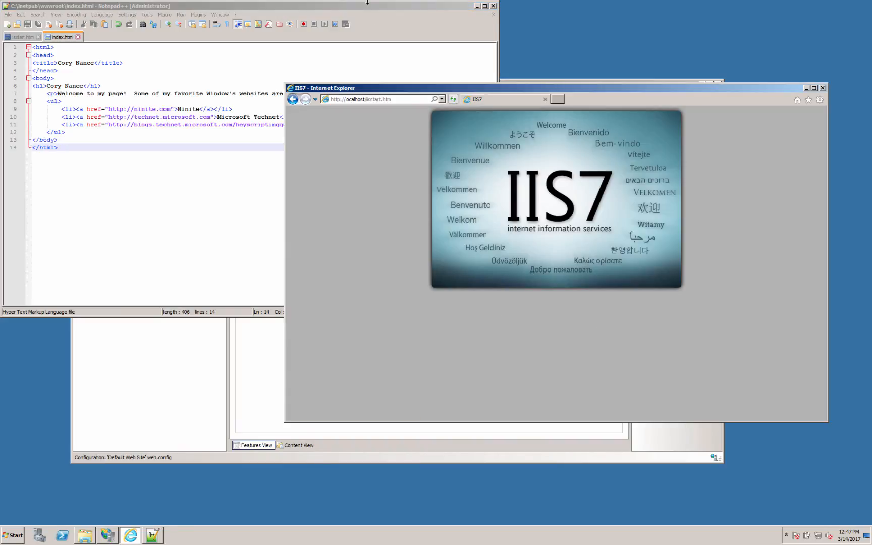
click(400, 102)
click(400, 103)
double_click(368, 98)
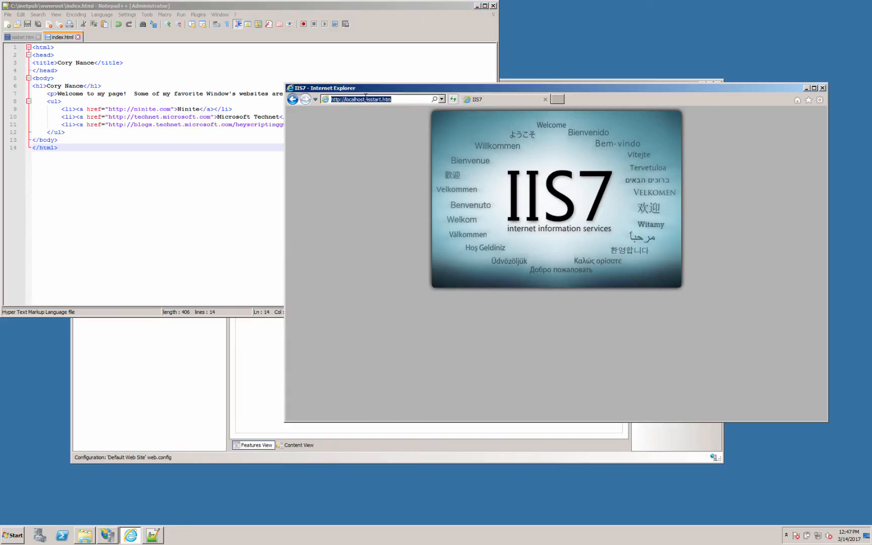
click(367, 98)
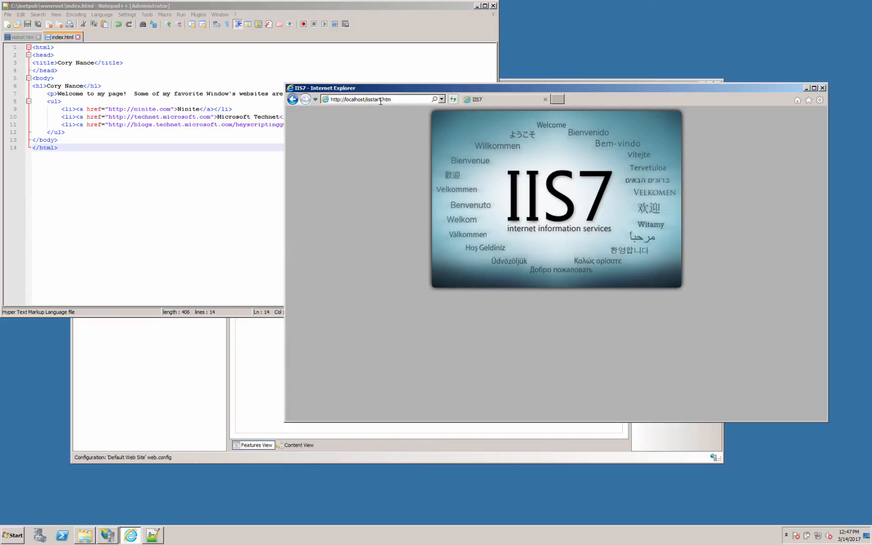
drag(367, 99, 457, 94)
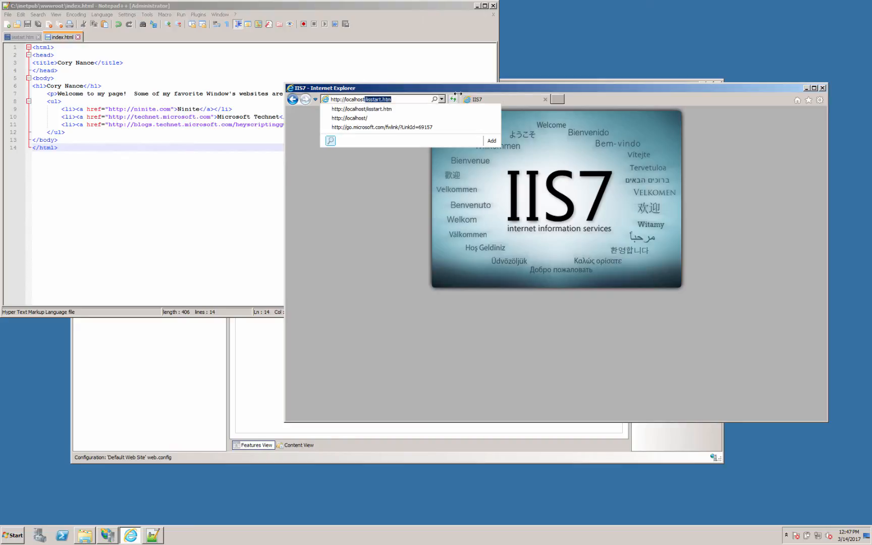
key(BackSpace)
key(Return)
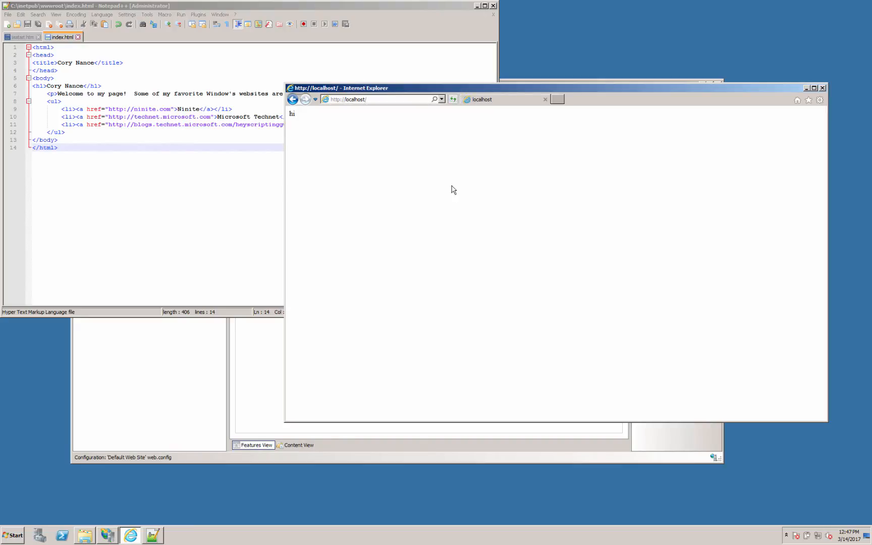
key(F5)
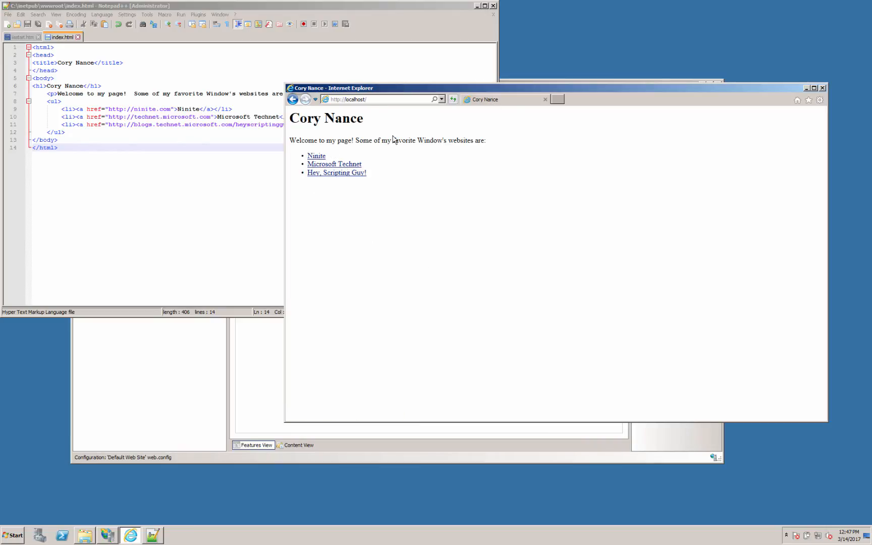
Examine the rendered page's heading and links, and move the browser window aside to compare them with the HTML source.
triple_click(299, 119)
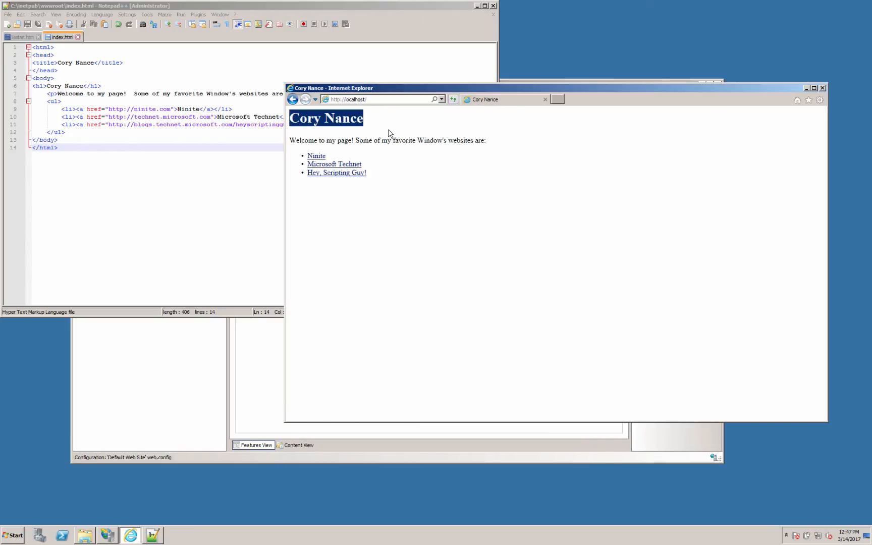
click(480, 199)
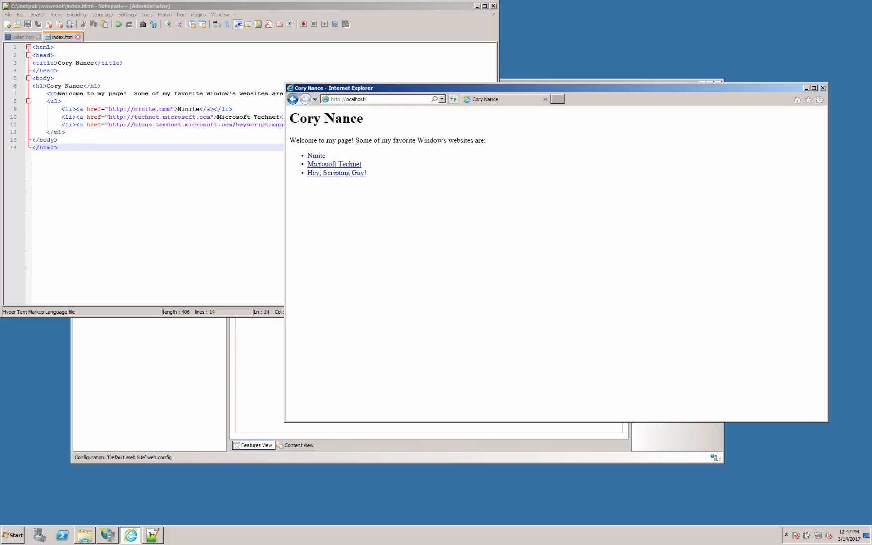
drag(374, 119, 429, 54)
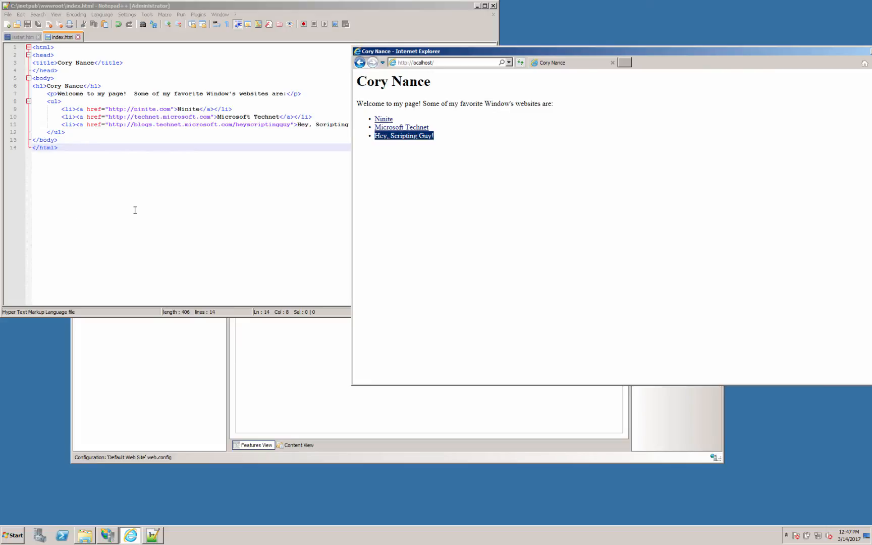
Review the default document list in IIS Manager and the files in the wwwroot folder.
click(279, 368)
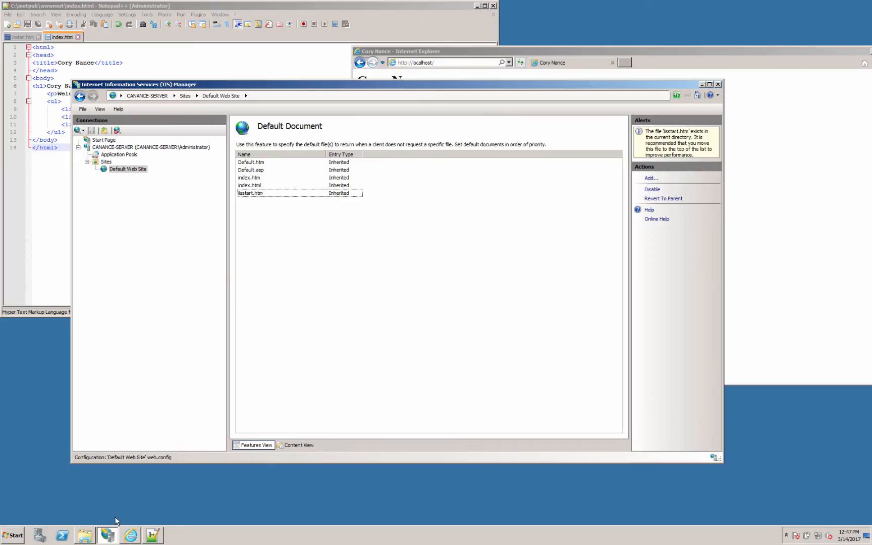
click(86, 535)
drag(316, 227, 266, 139)
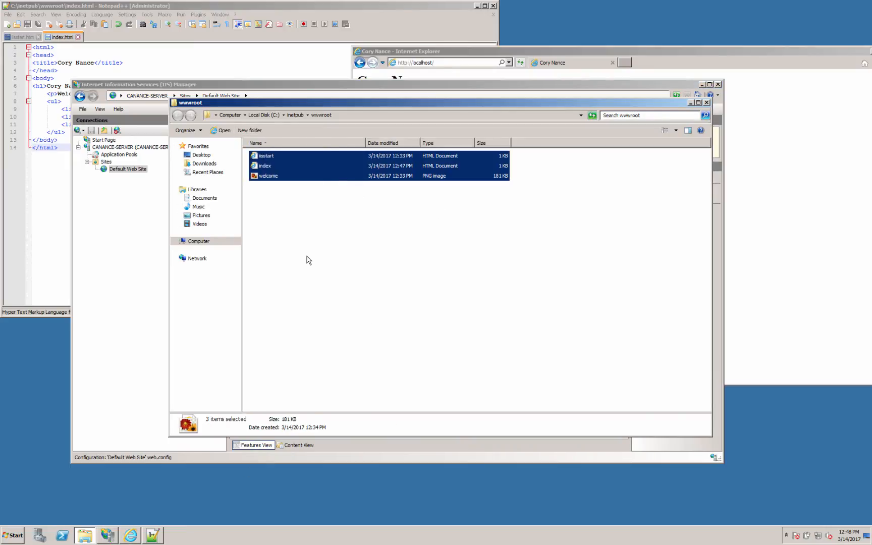
click(355, 262)
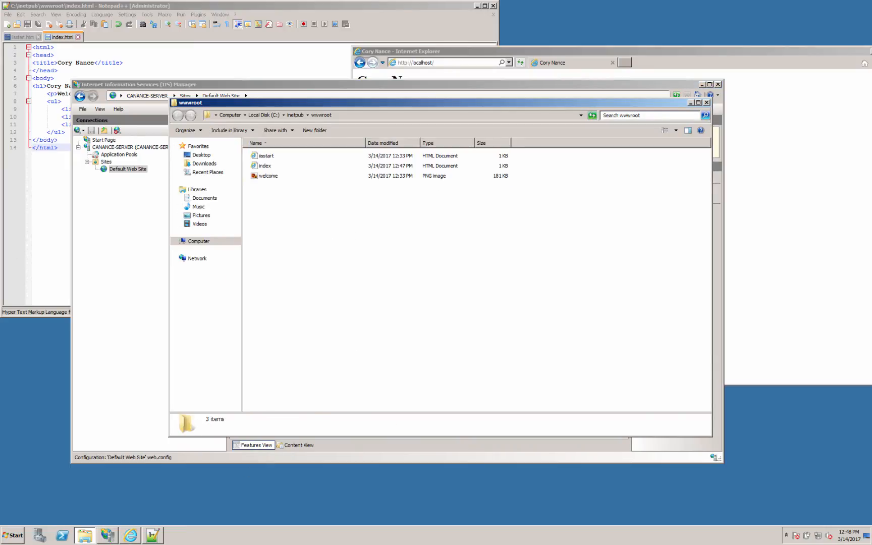
Return to IIS Manager and show the home page of the server node.
click(191, 84)
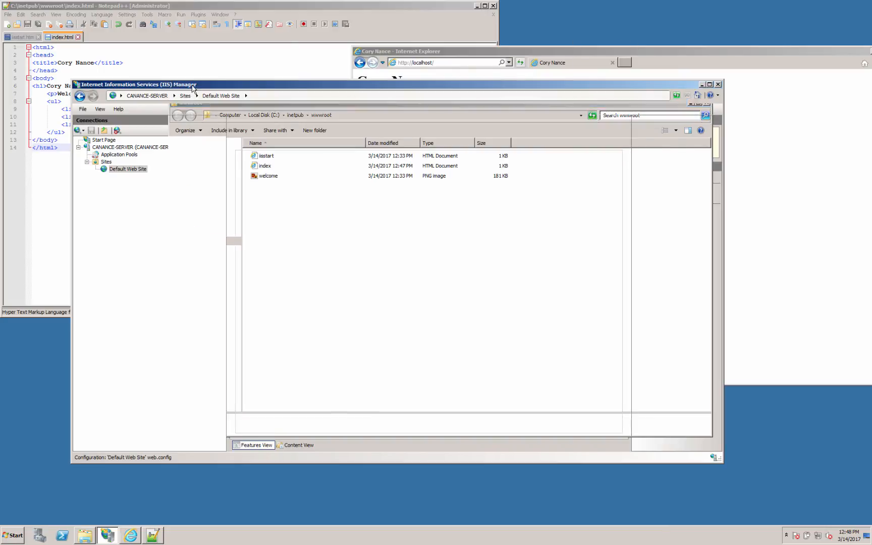
click(105, 162)
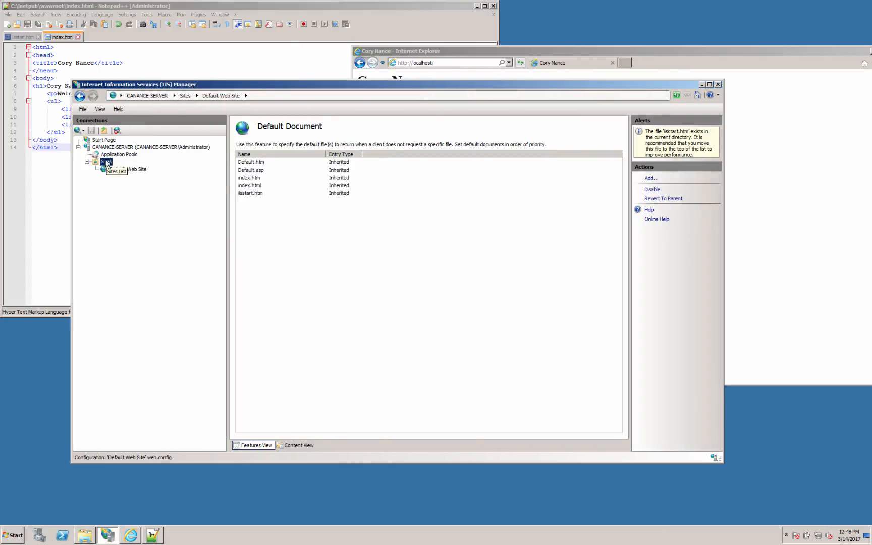
click(131, 146)
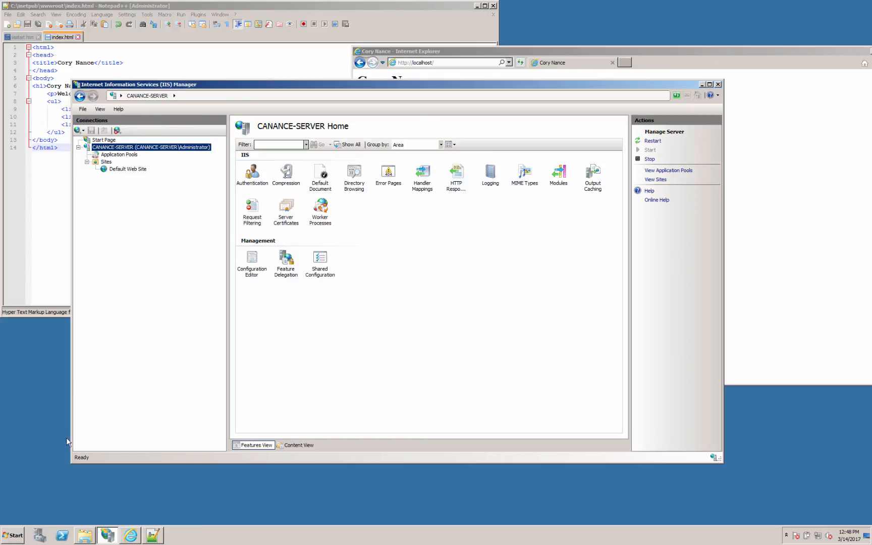
Move the IIS Manager window out of the way and open the Web Server (IIS) role page in Server Manager.
click(53, 531)
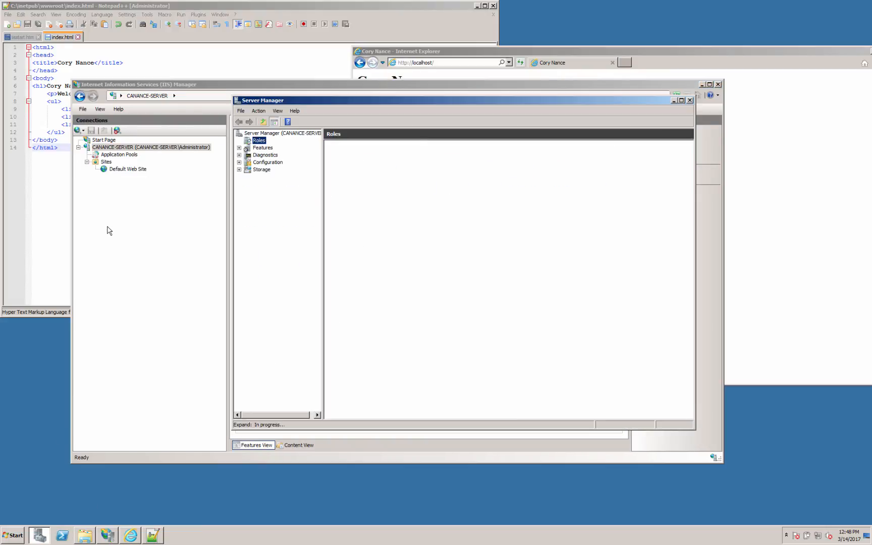
click(89, 150)
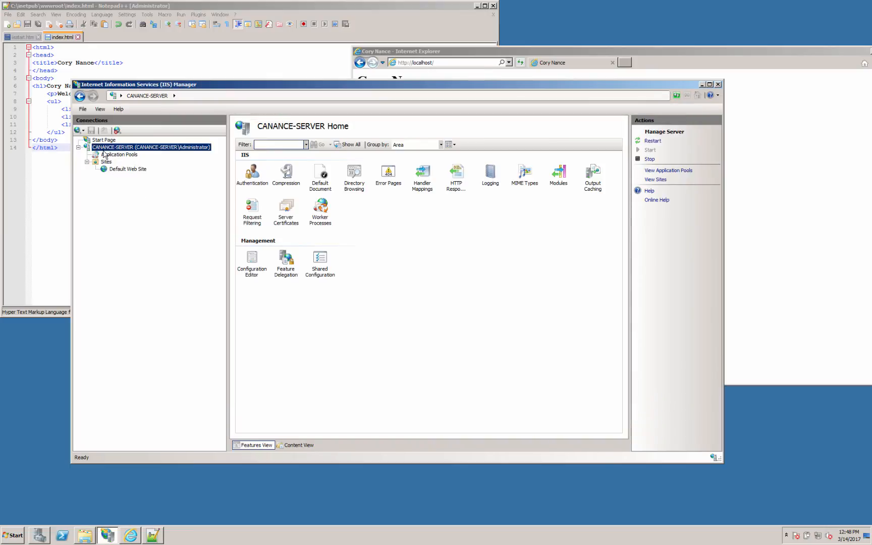
drag(171, 85, 446, 152)
click(302, 215)
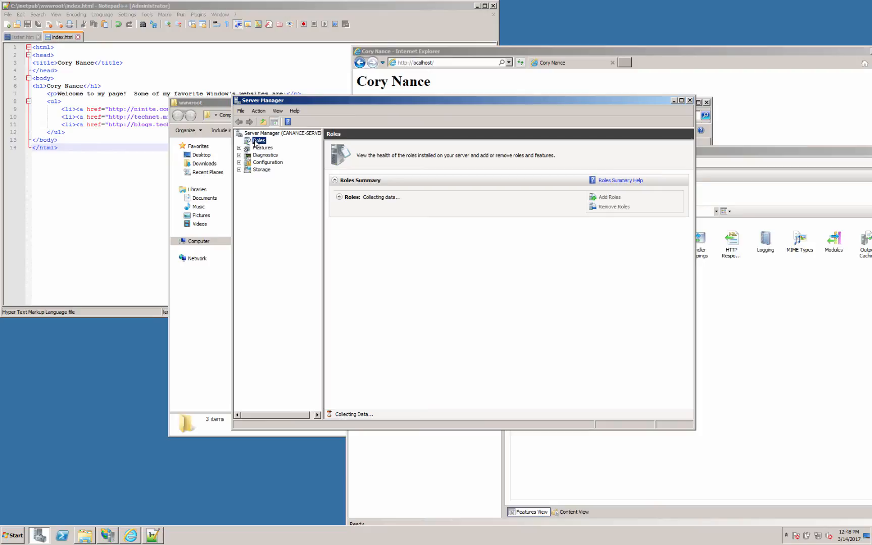
drag(354, 102, 265, 90)
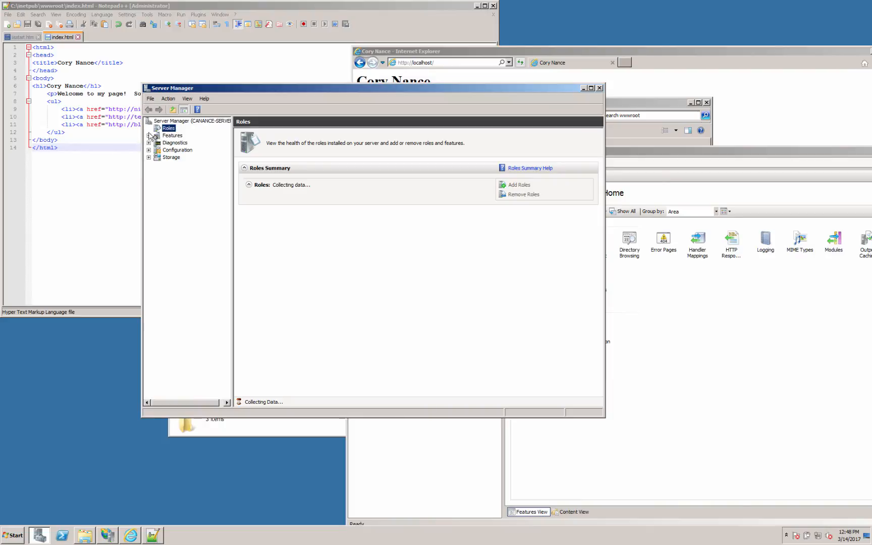
click(174, 135)
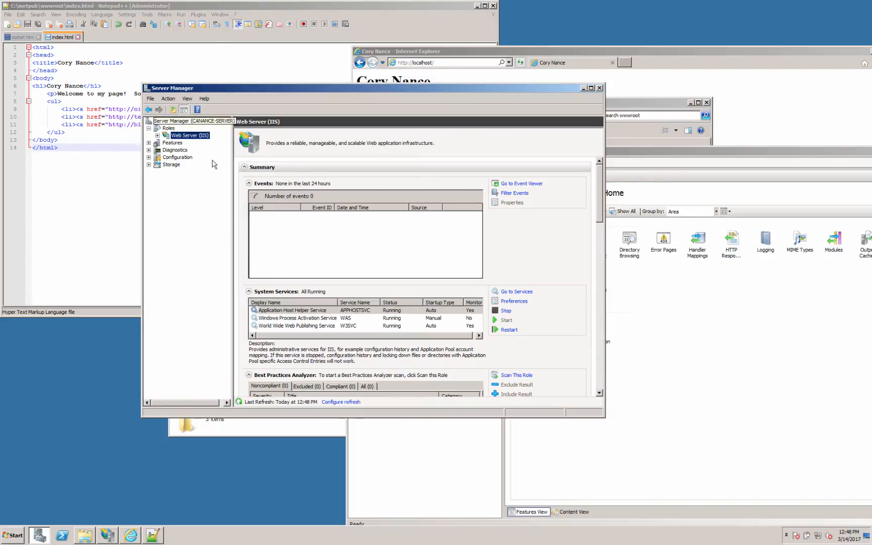